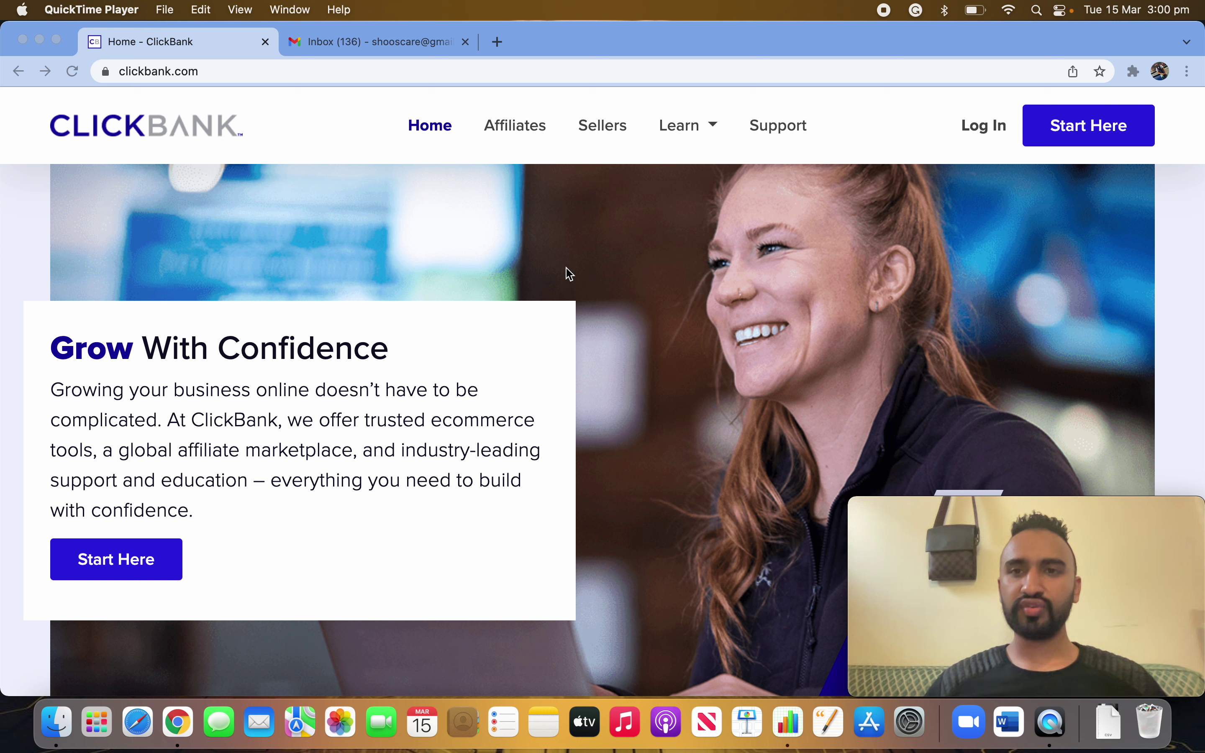
- Go from the ClickBank sign-in page to the create-account sign-up page
click(886, 142)
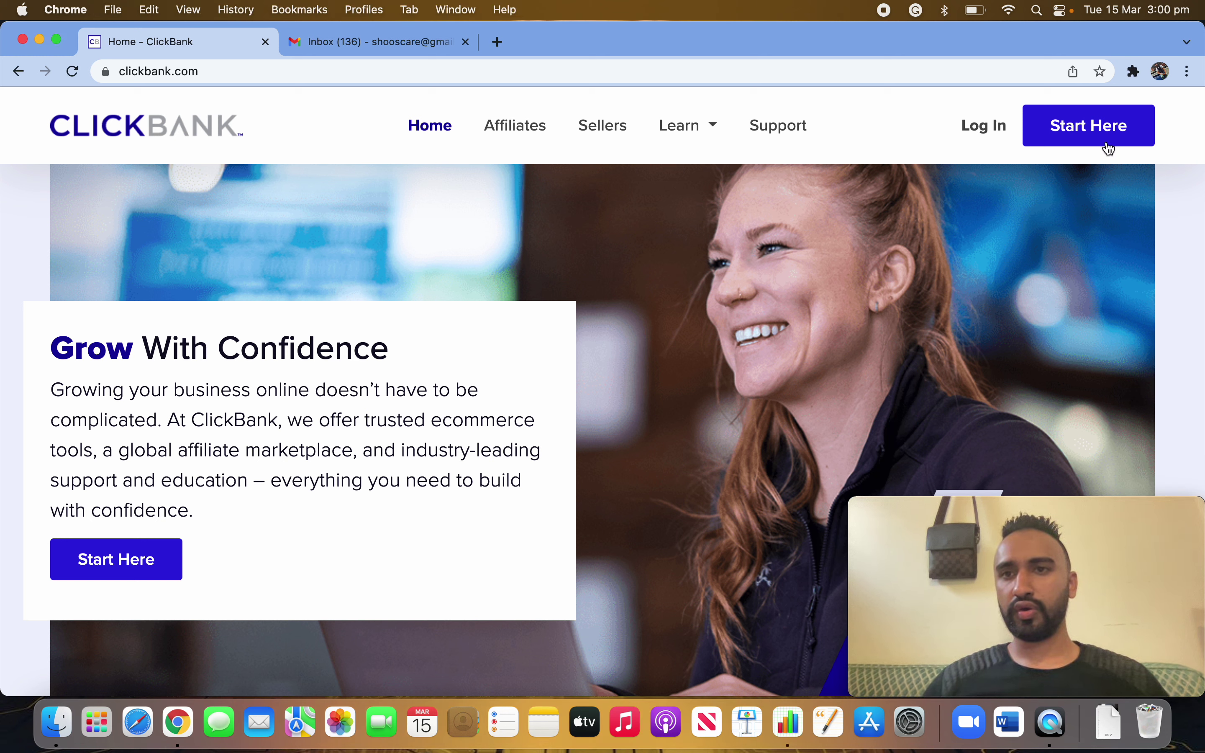
click(988, 138)
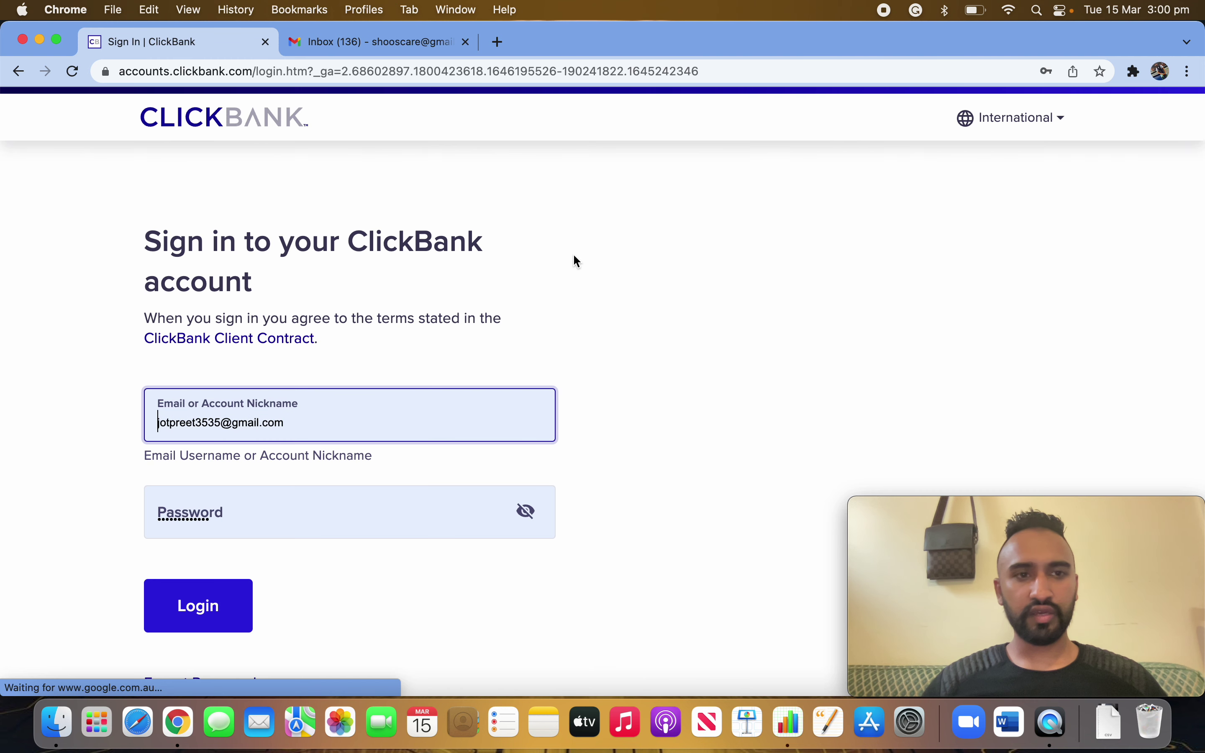
scroll(520, 555, down, 3)
scroll(578, 669, down, 2)
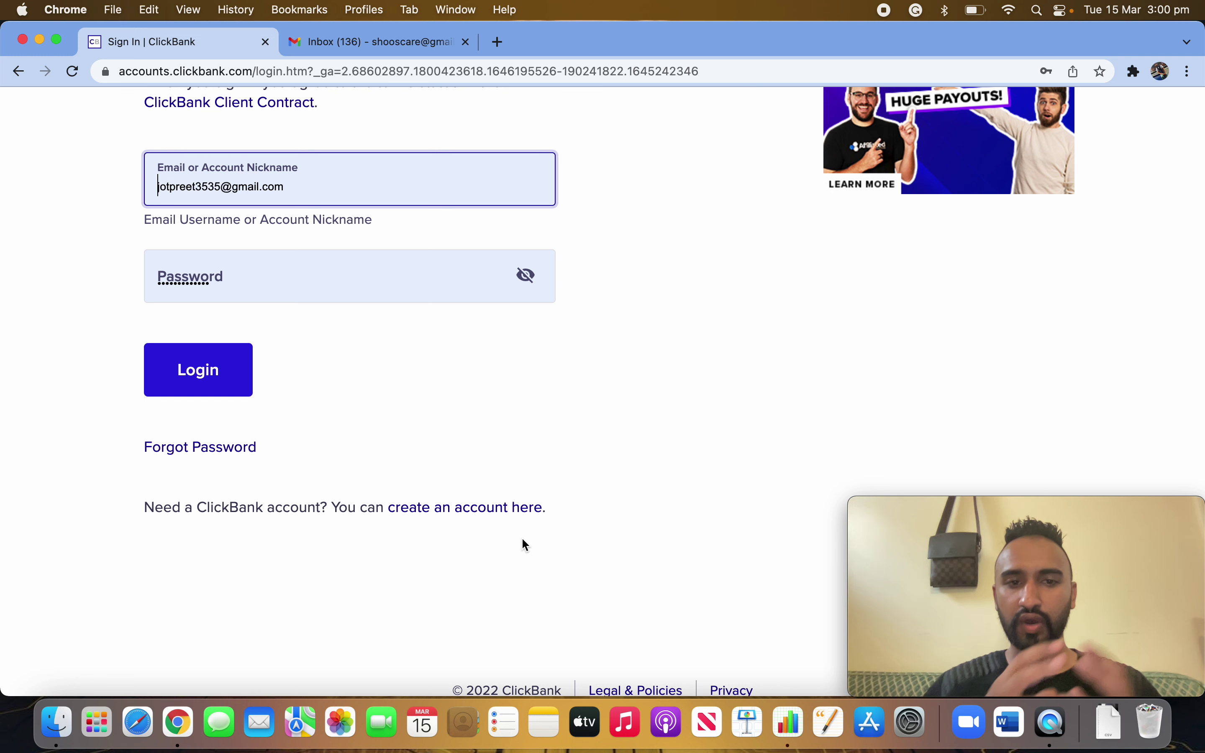
click(471, 518)
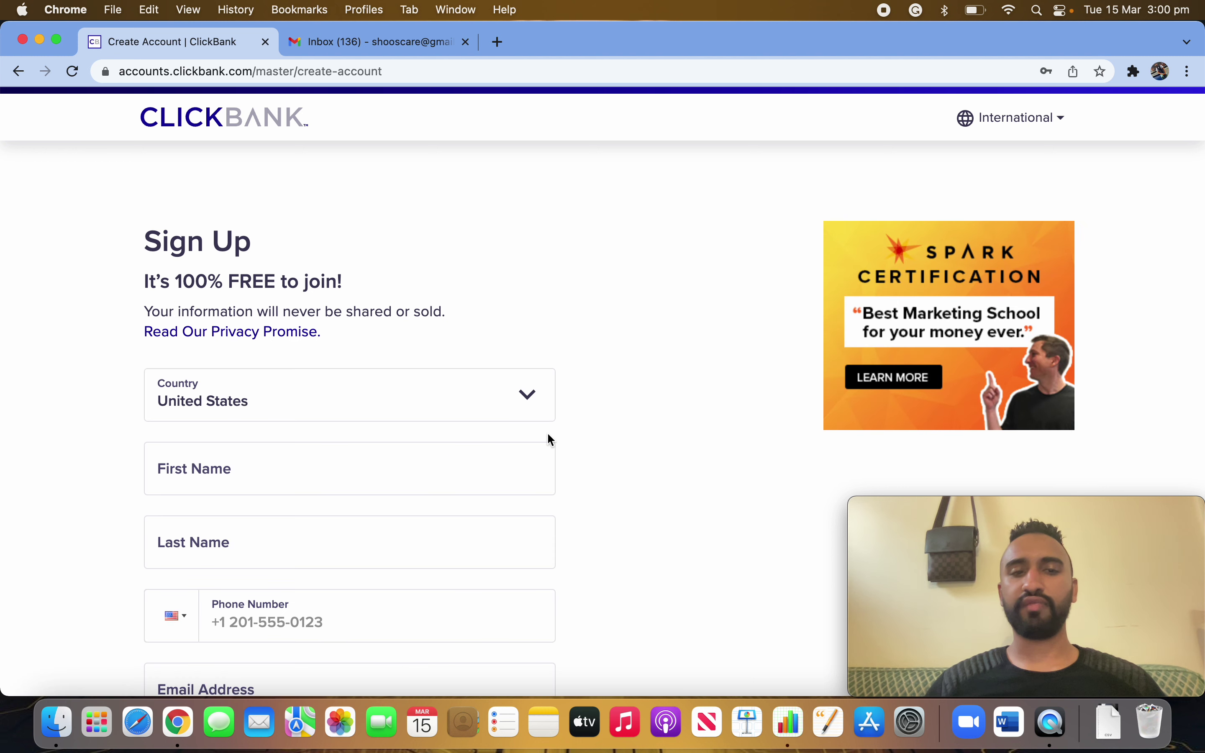
- Set the sign-up form's Country to Australia
scroll(622, 539, down, 3)
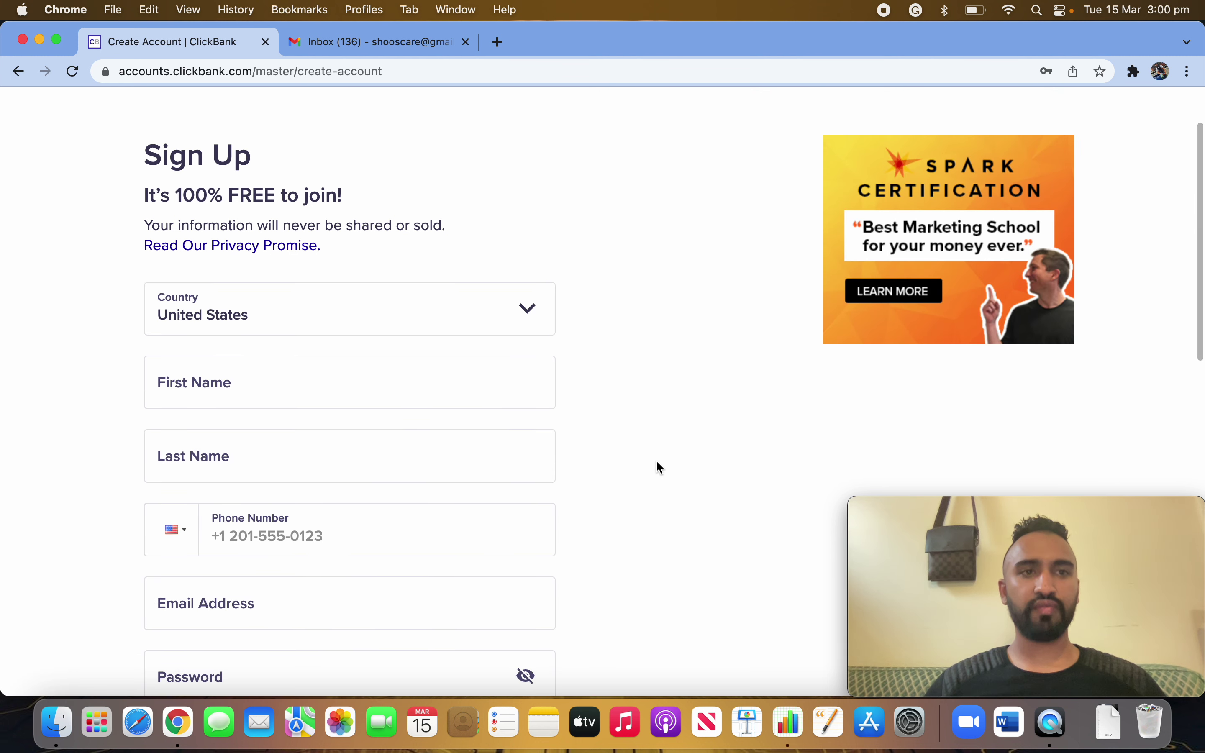
scroll(628, 453, down, 2)
click(463, 274)
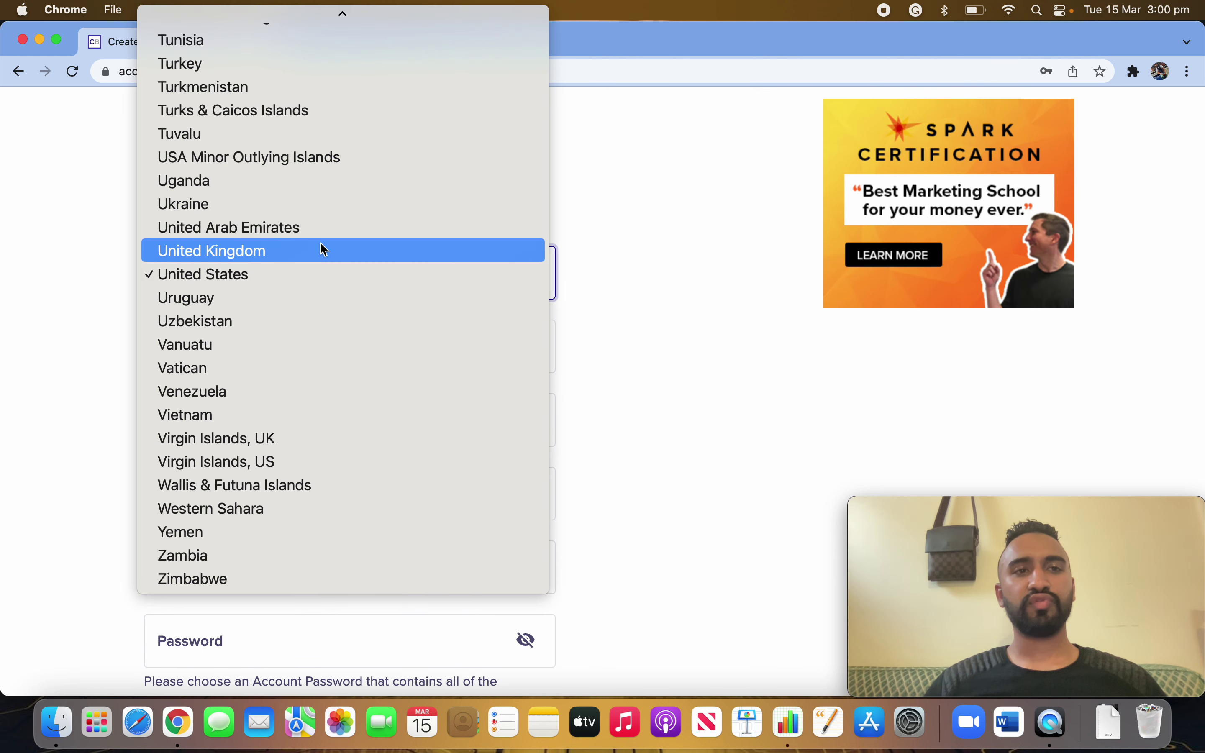
scroll(321, 244, up, 20)
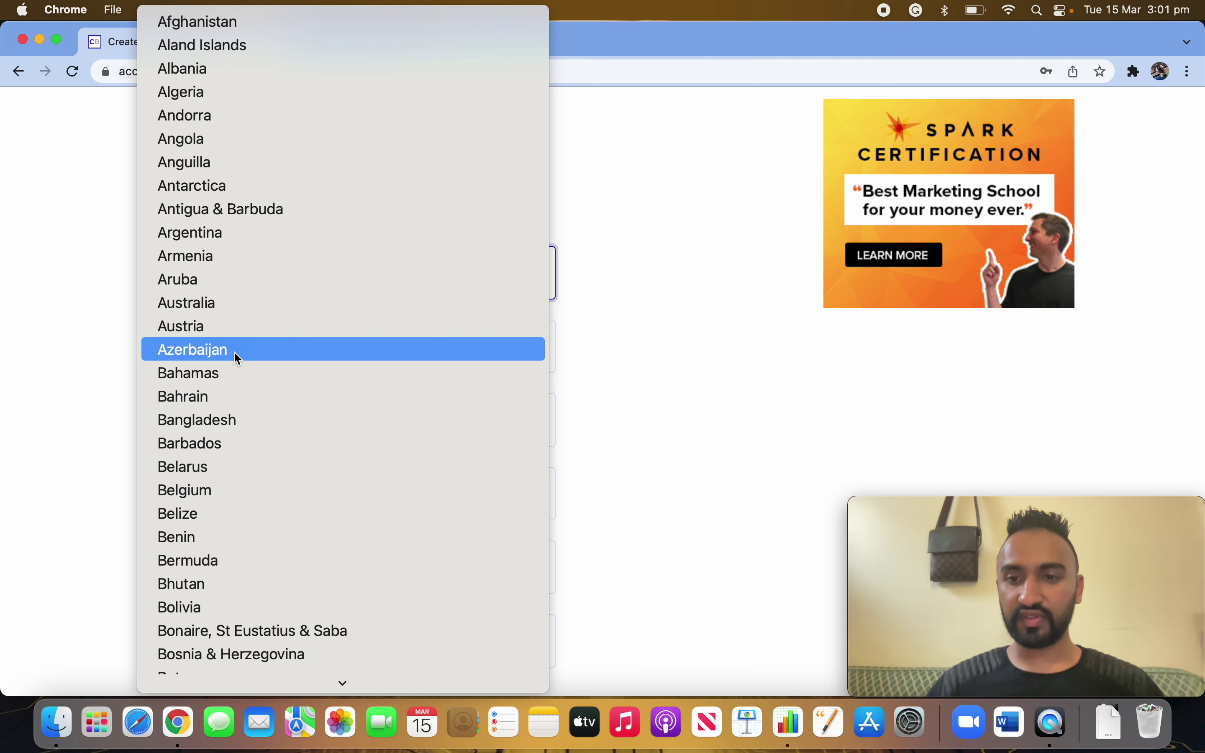
click(223, 305)
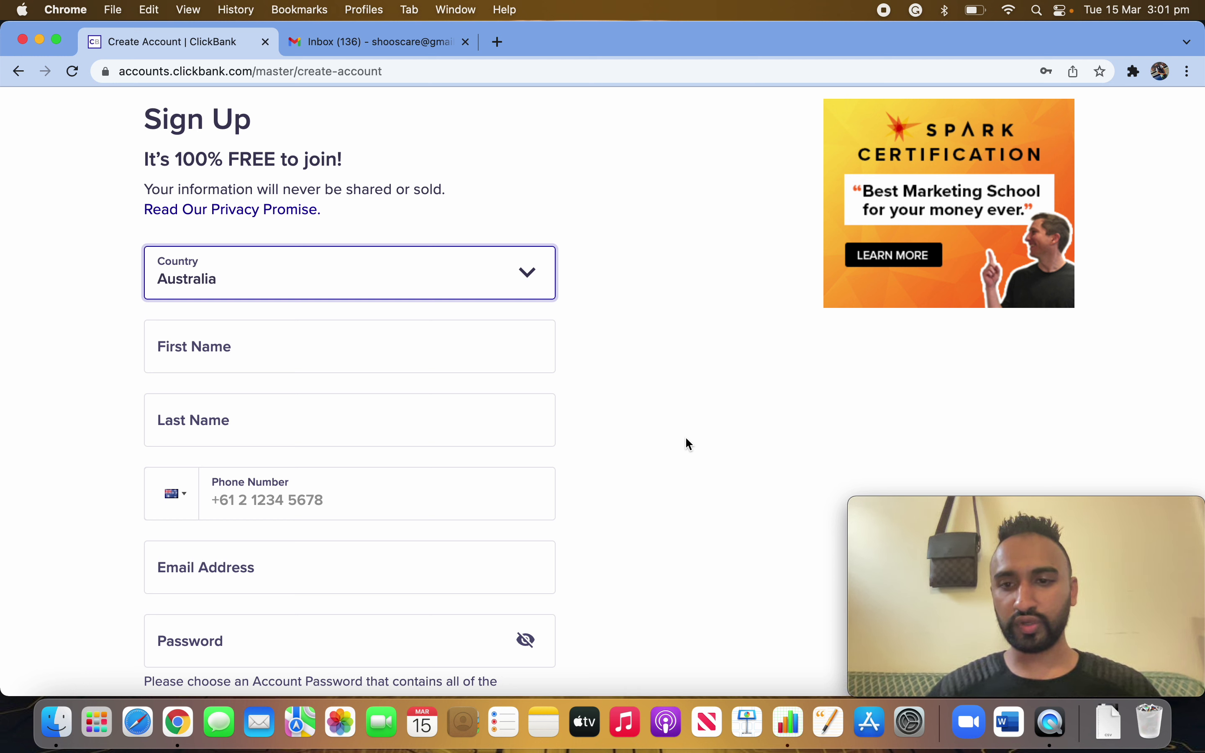
- Enter the user's first and last name on the sign-up form
click(250, 337)
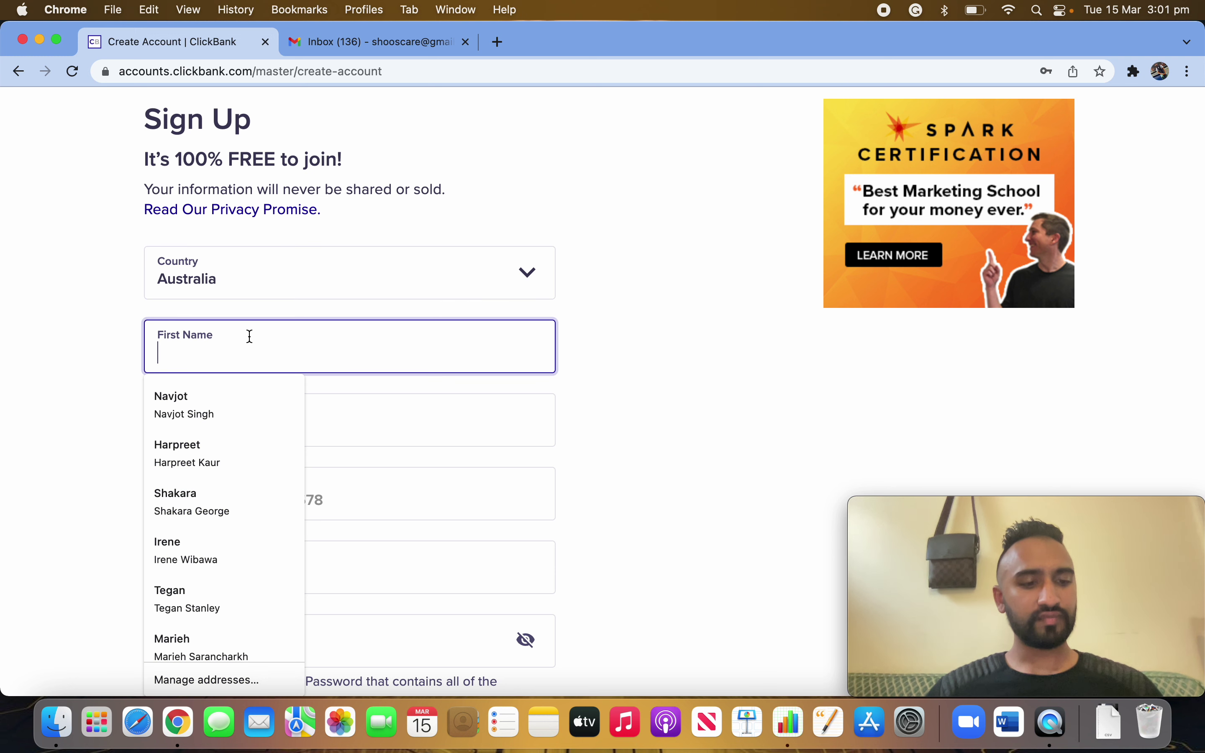
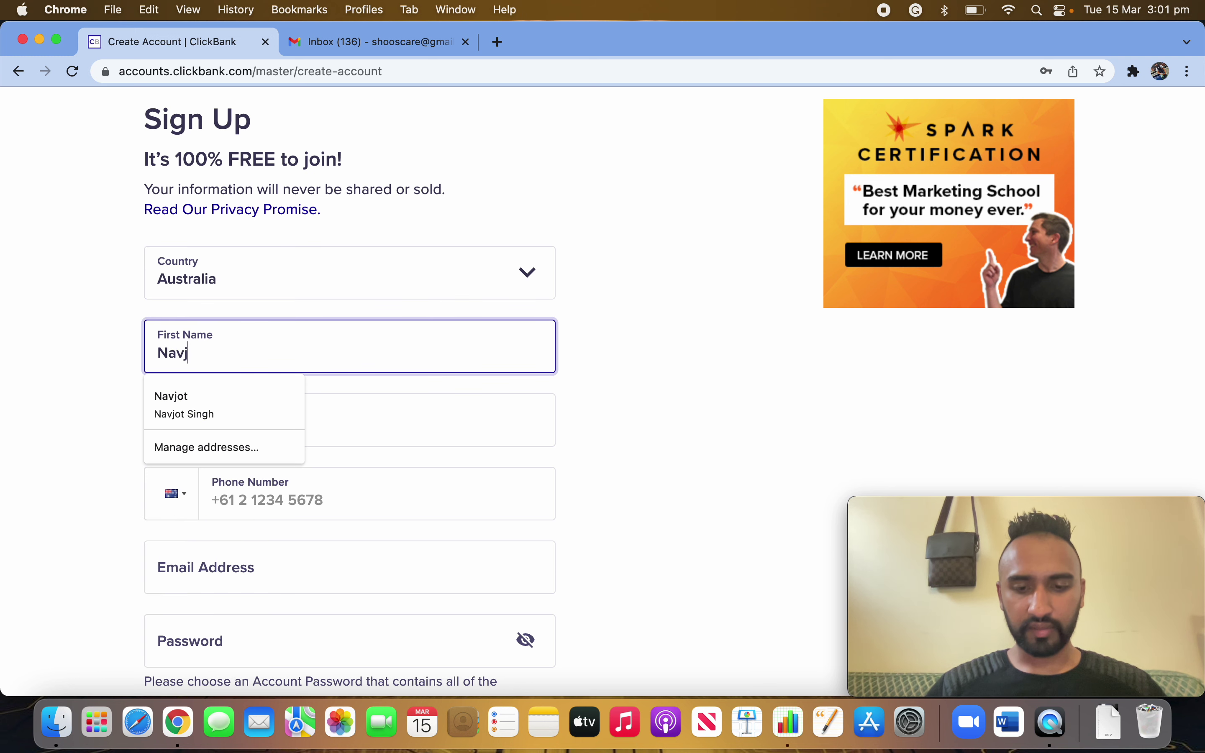
click(377, 414)
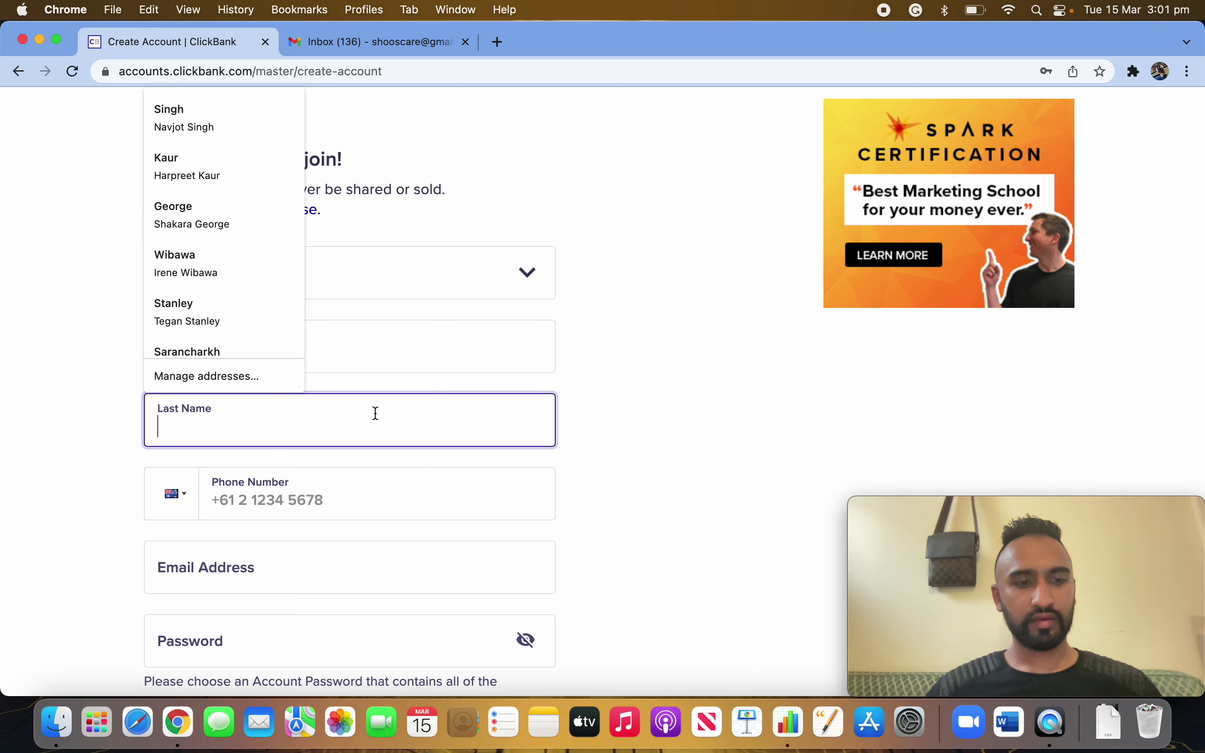
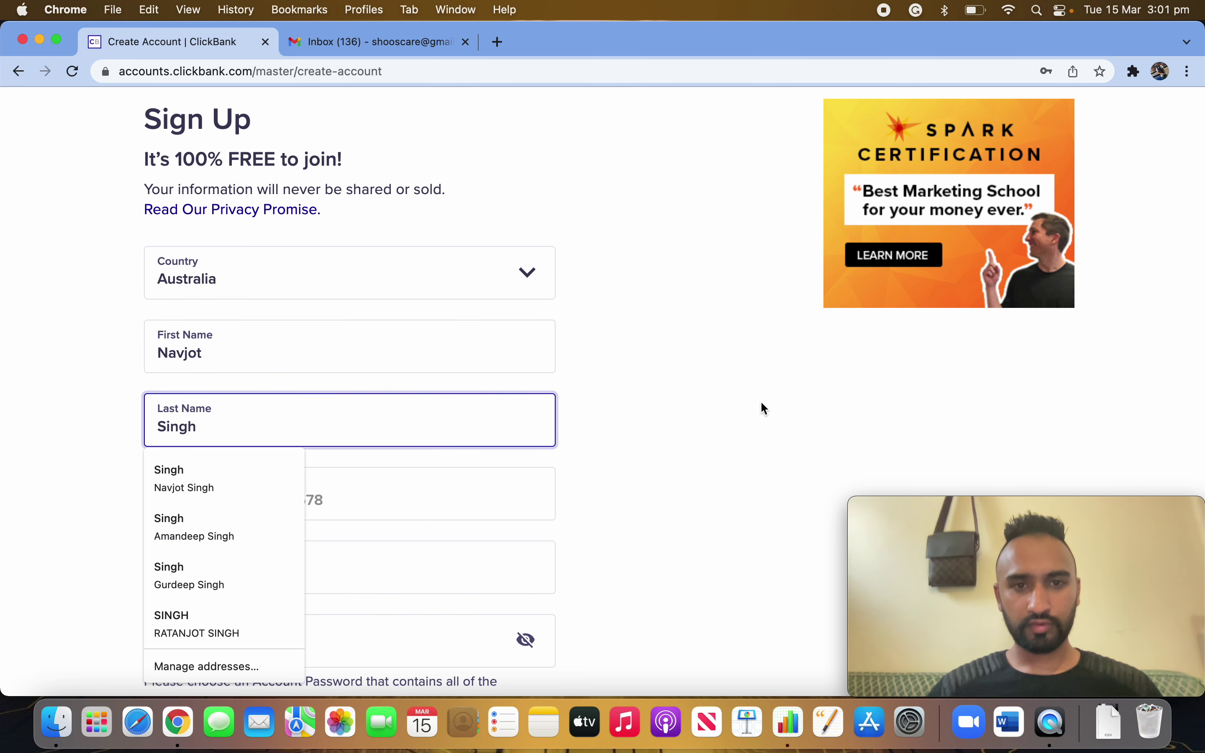
click(545, 463)
scroll(545, 463, down, 3)
- Enter the Australian mobile number with the +61 prefix and the Gmail email address
click(317, 373)
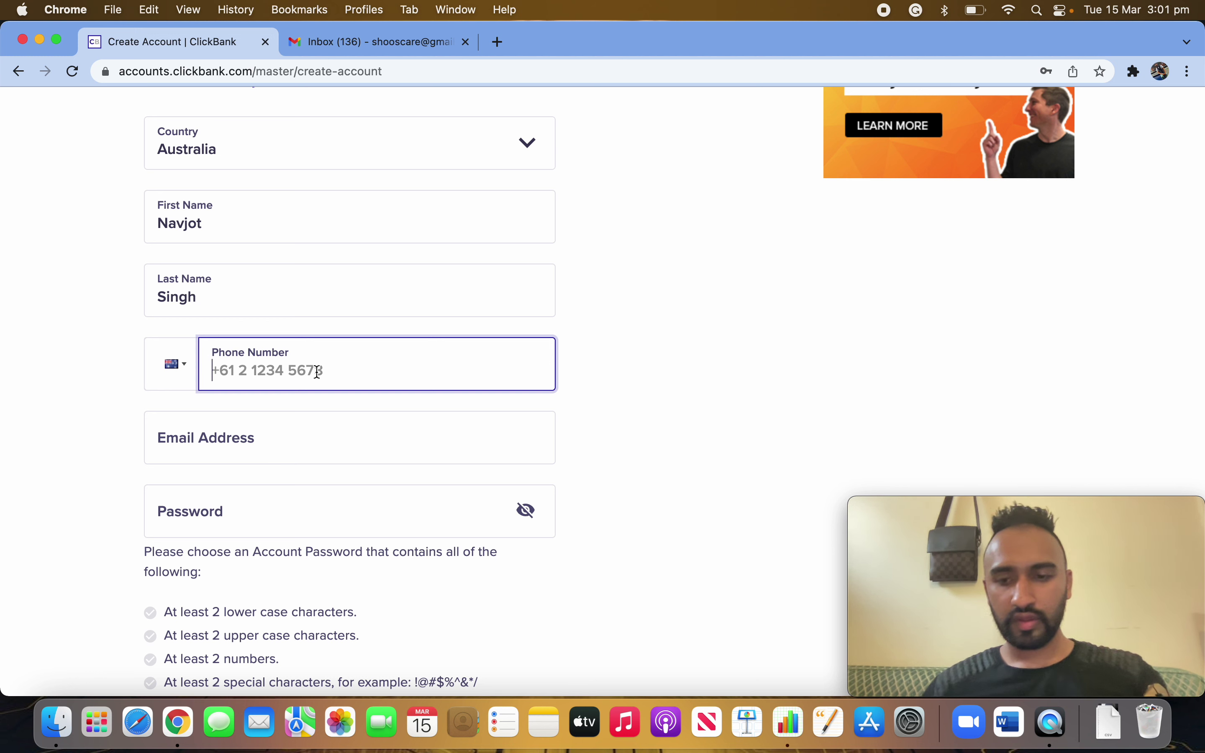
text(+^!)
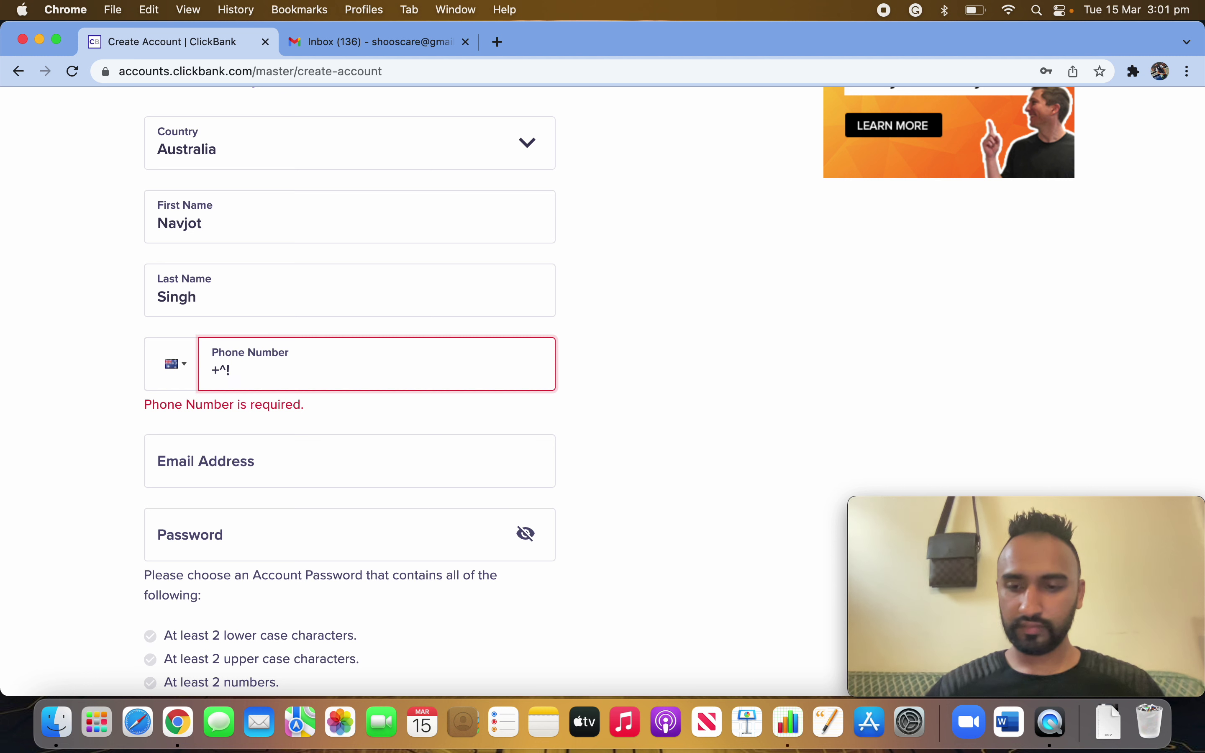
key(BackSpace)
key(BackSpace)
key(BackSpace)
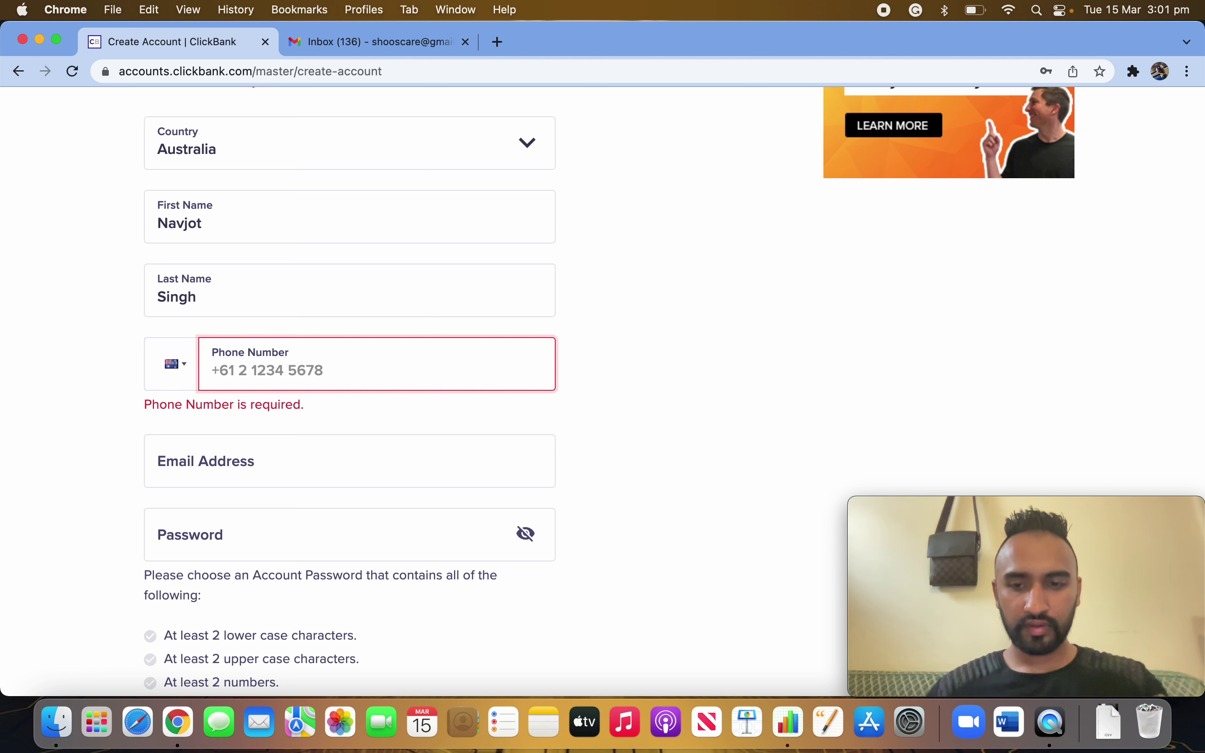
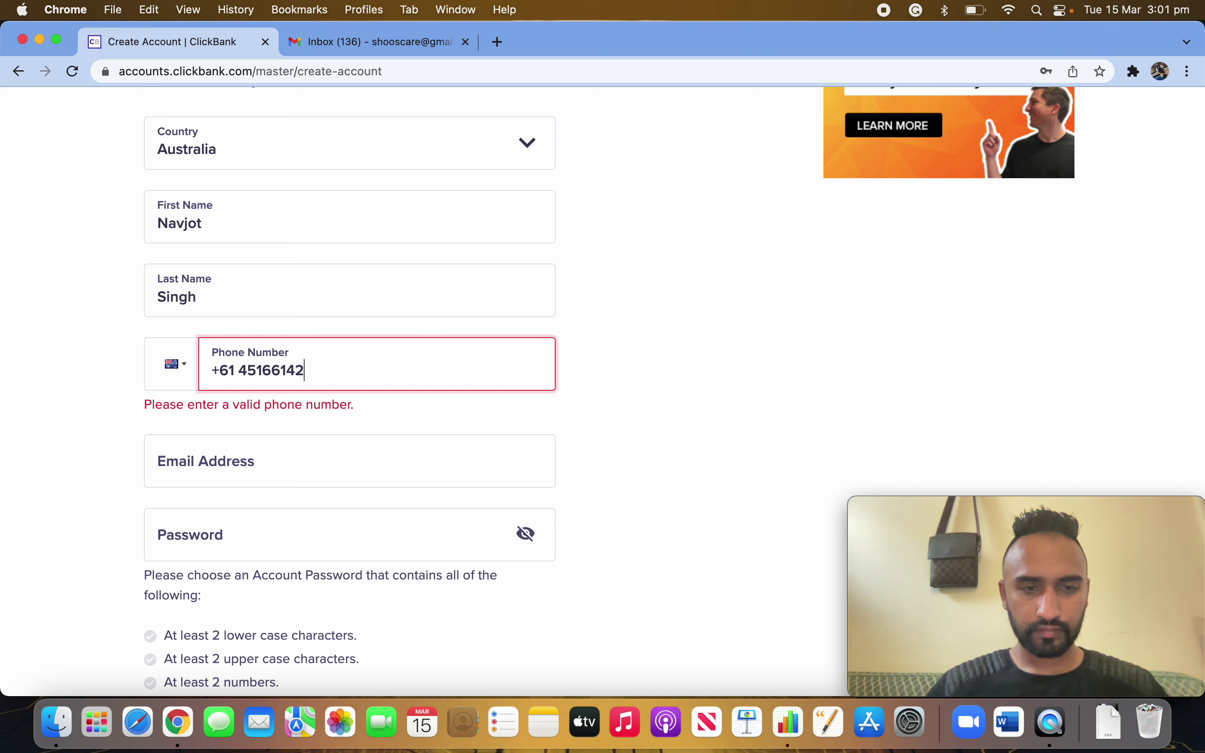
click(601, 368)
click(244, 428)
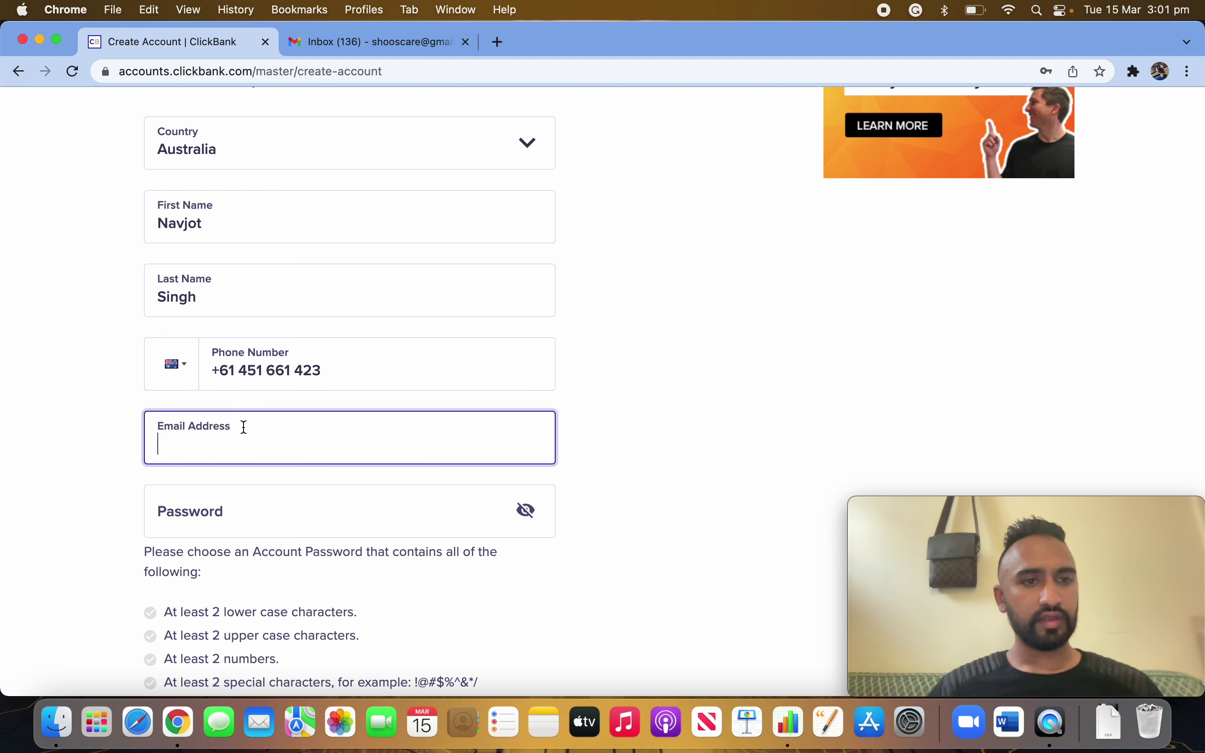
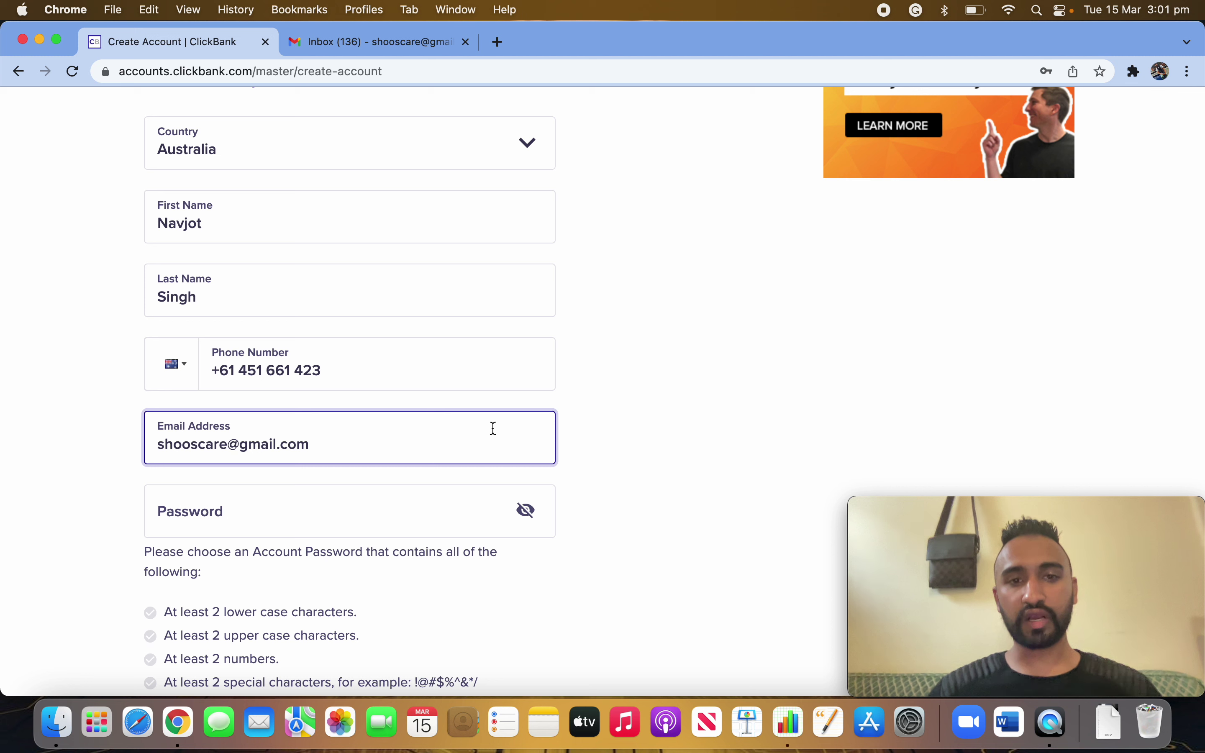
click(600, 439)
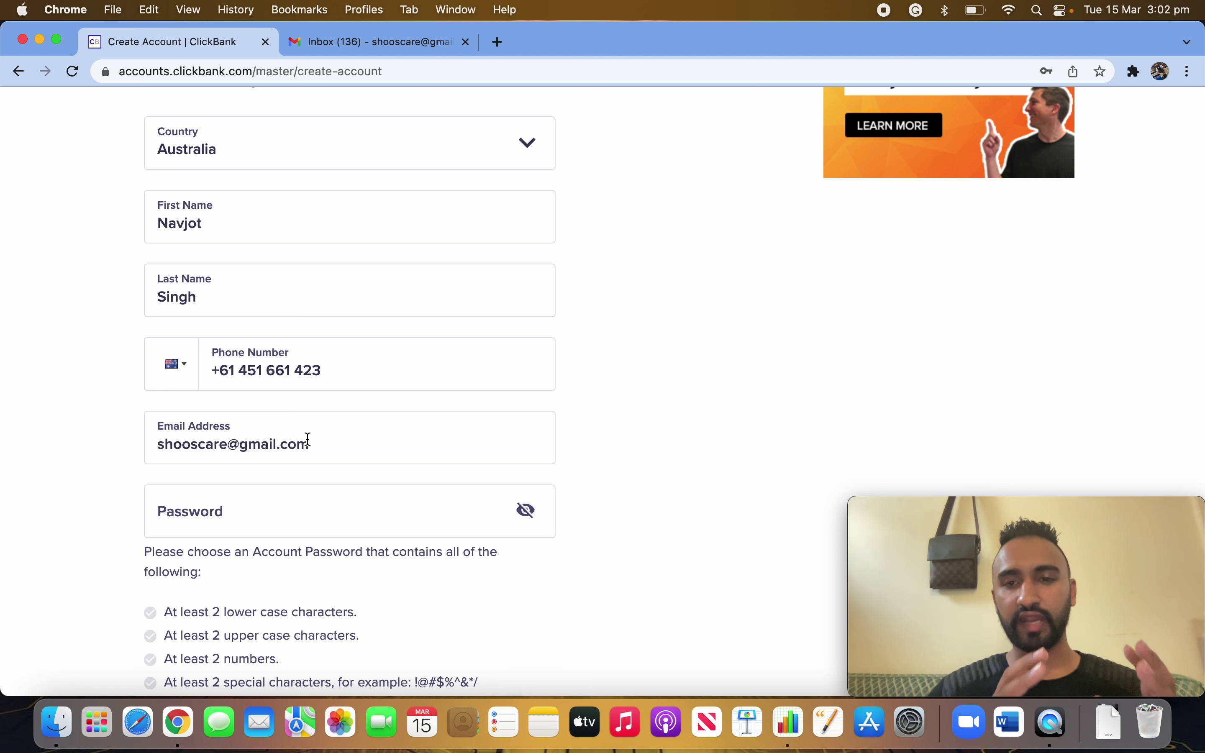
- Review the password requirements listed under the Password field
click(215, 514)
scroll(757, 479, down, 3)
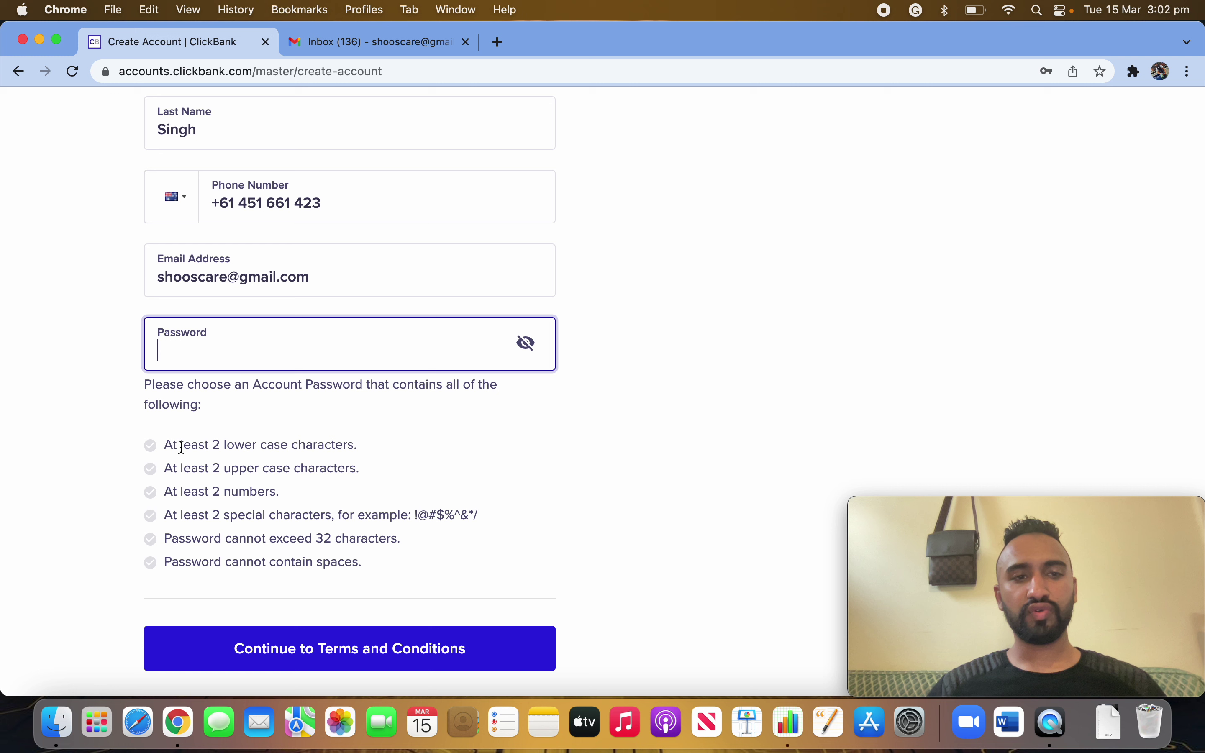
drag(182, 445, 260, 447)
drag(205, 486, 165, 490)
click(588, 469)
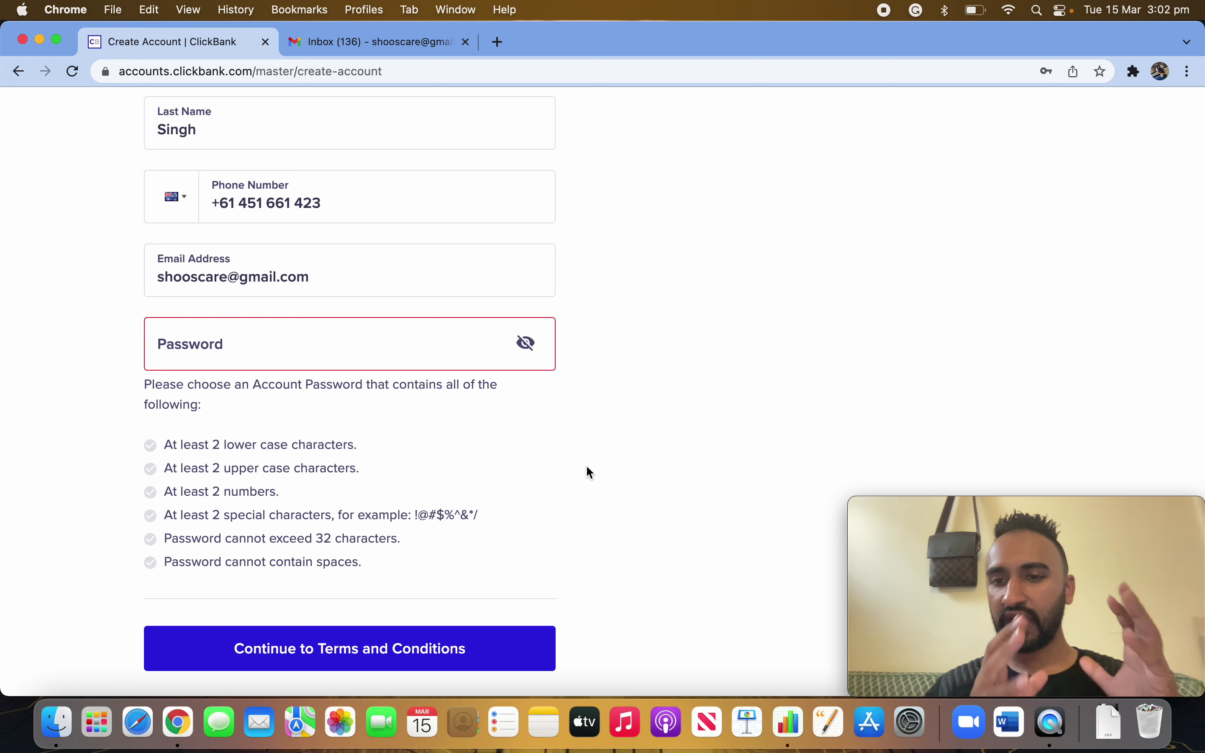
- Enter a password meeting all six requirements and scroll to the Continue button
click(230, 351)
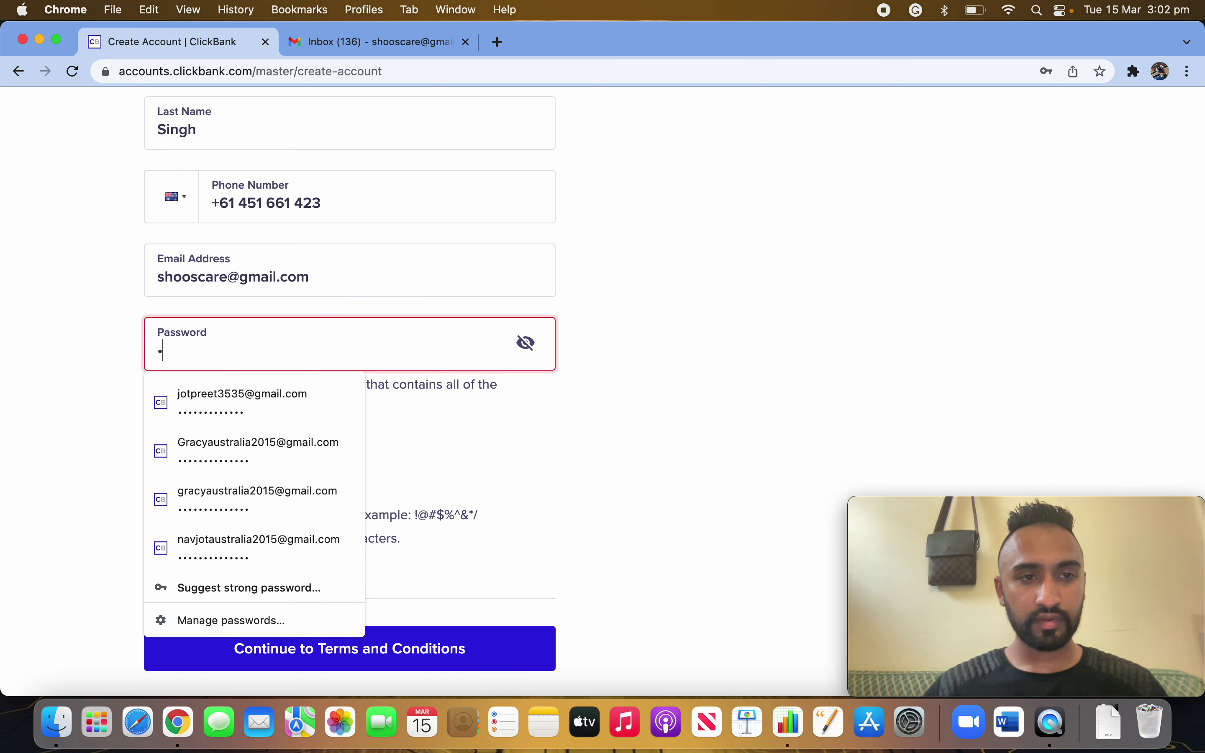
text(•••••••••)
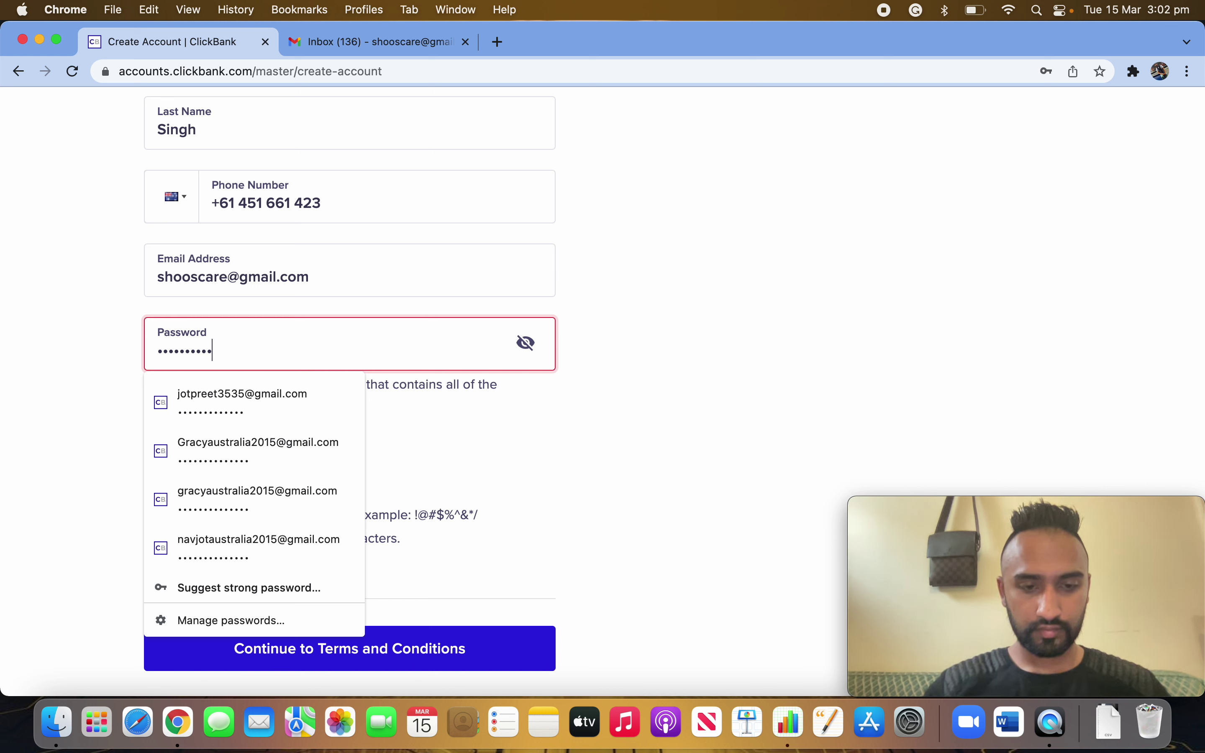
text(•)
click(629, 394)
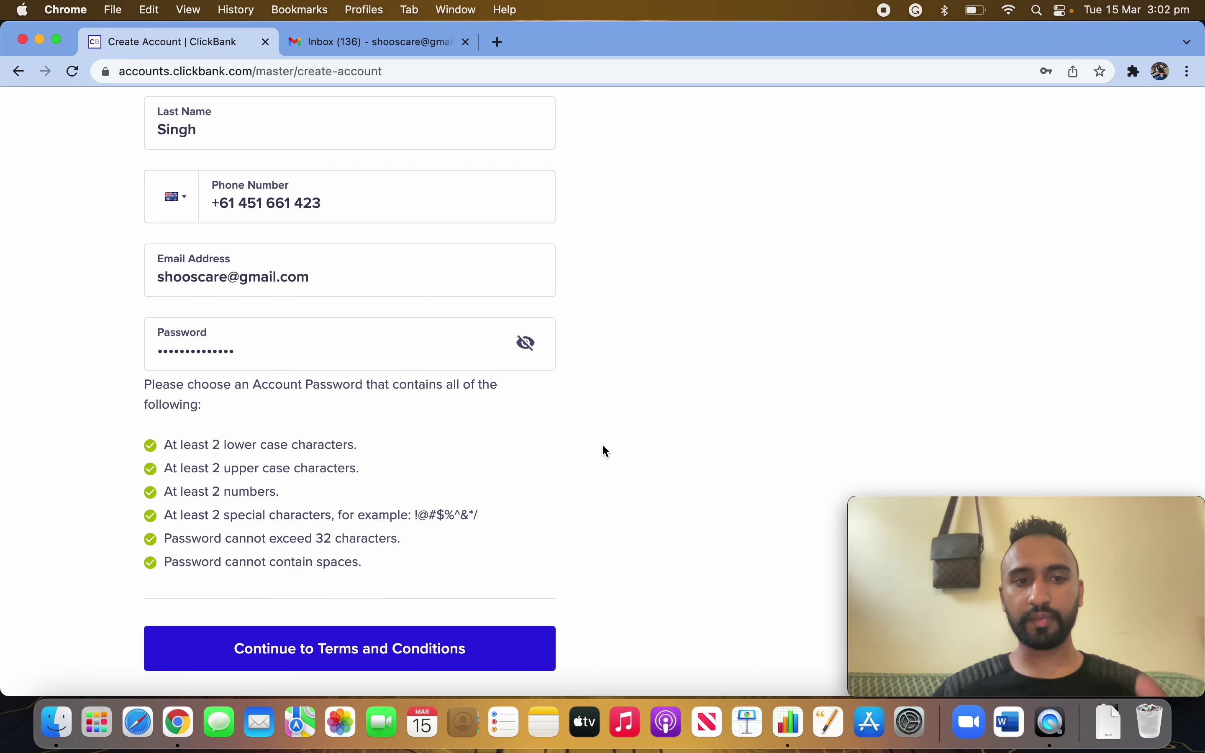
scroll(354, 582, down, 2)
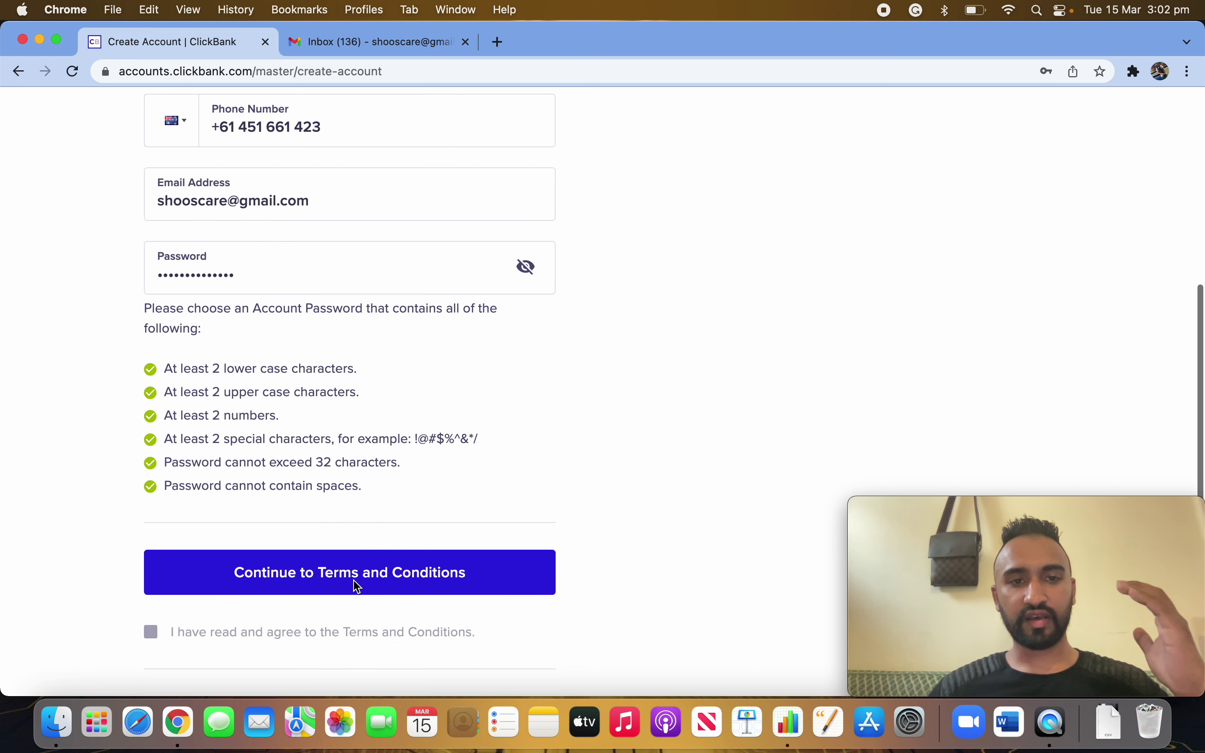
scroll(357, 587, down, 5)
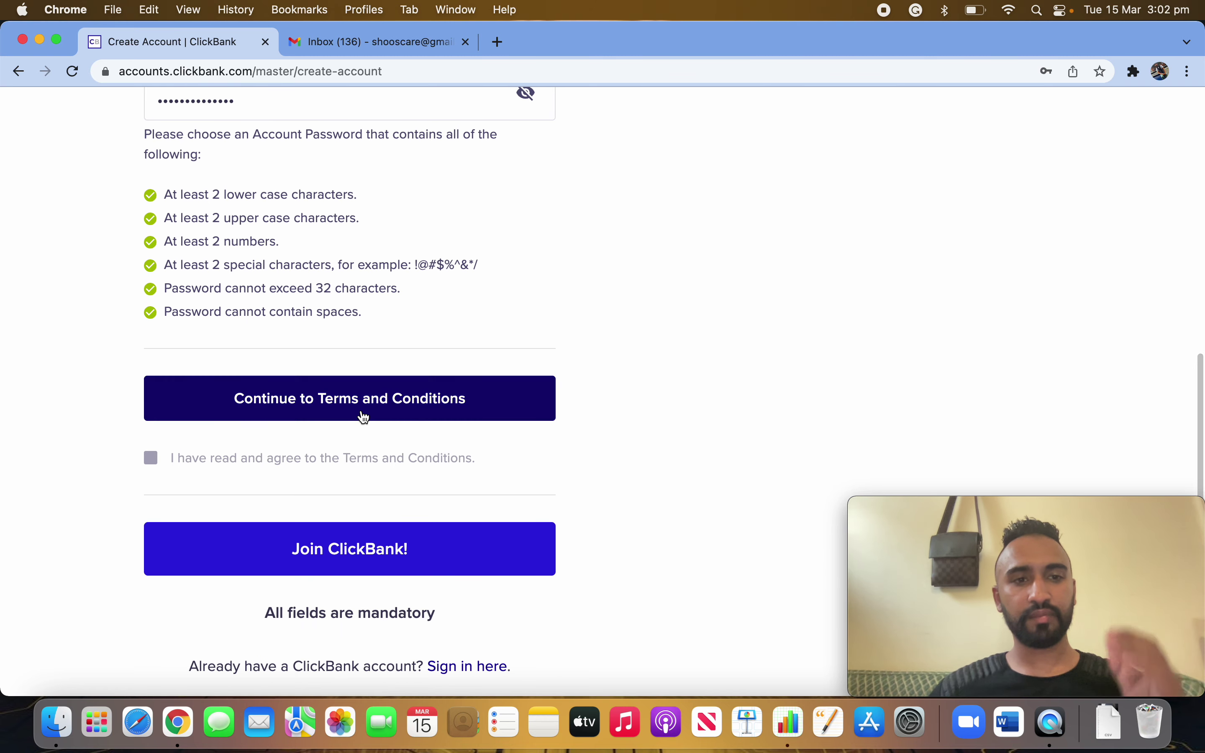
scroll(396, 374, up, 14)
scroll(395, 369, up, 5)
scroll(392, 374, down, 20)
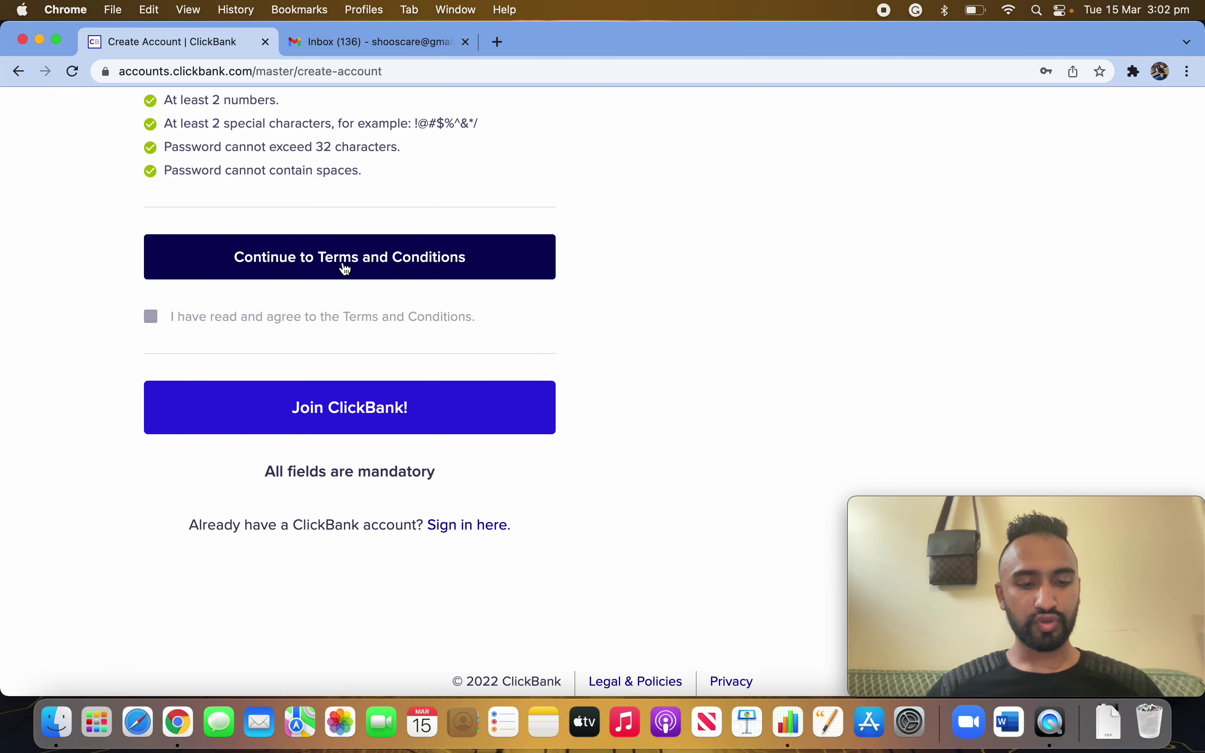
- Open the terms and conditions and accept them
click(367, 267)
scroll(588, 503, down, 20)
scroll(588, 503, down, 20)
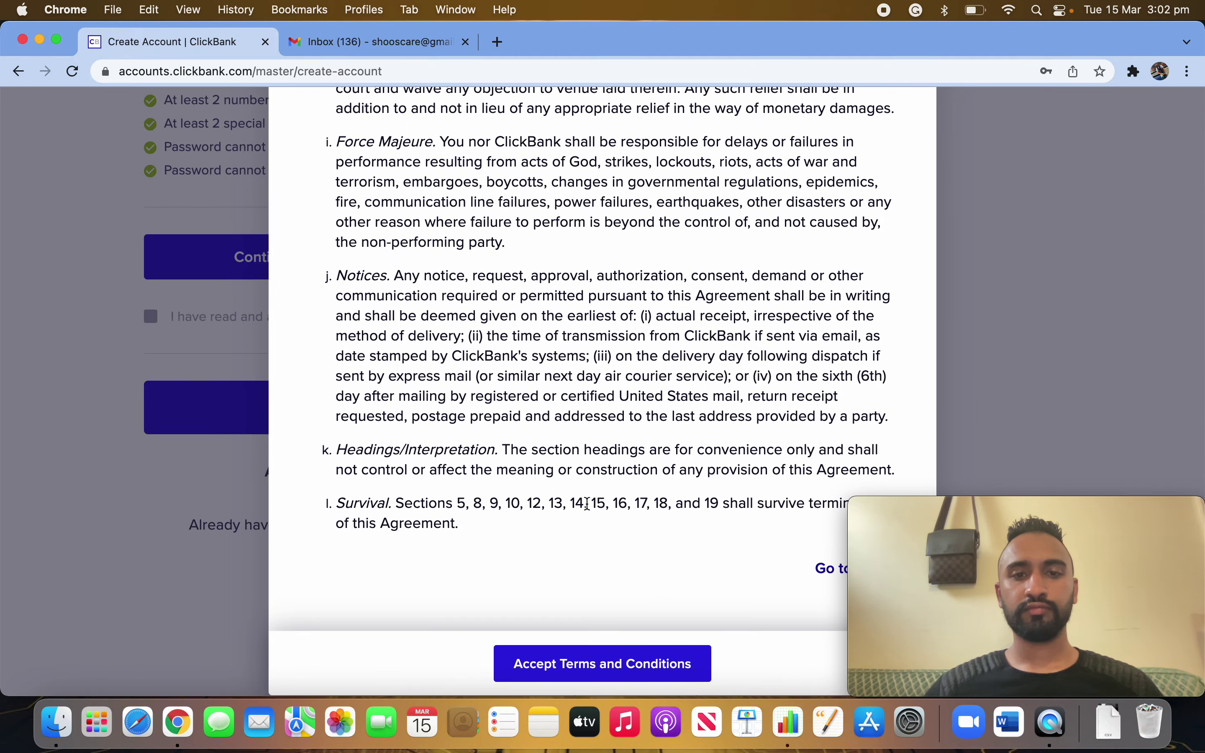
click(602, 670)
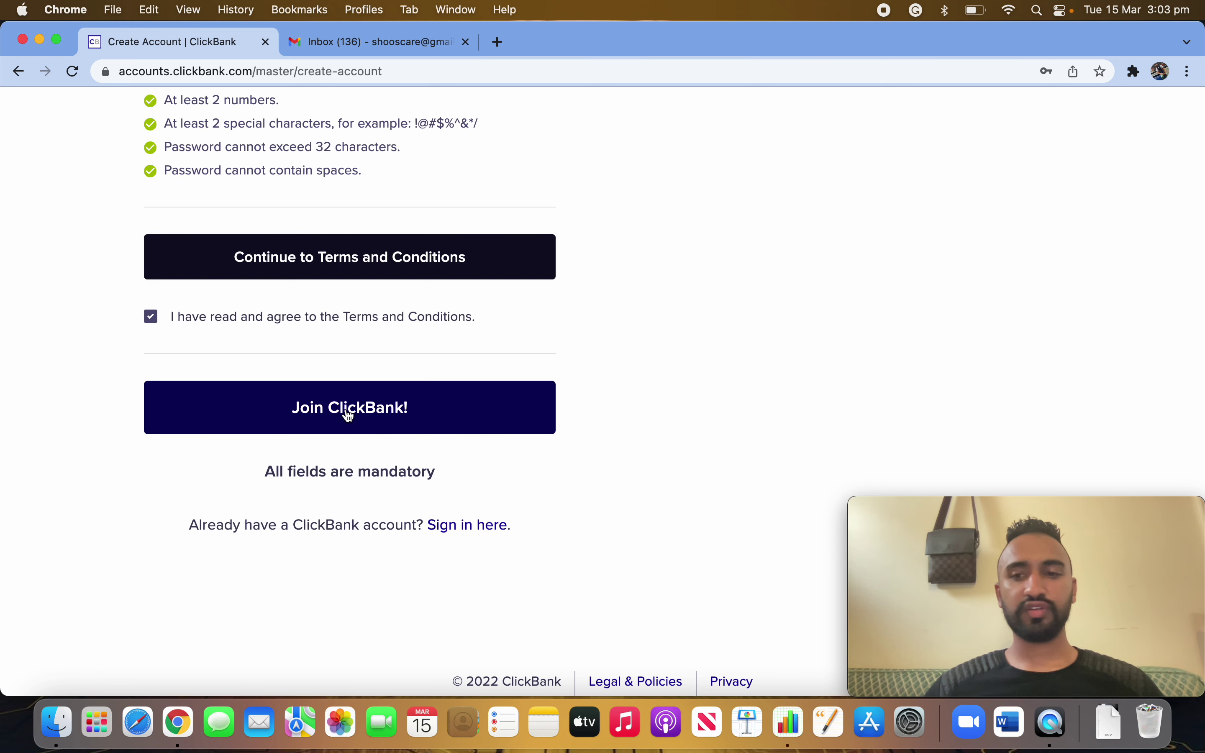
- Create the account, save the login in Chrome, and decline the free community offer
click(368, 417)
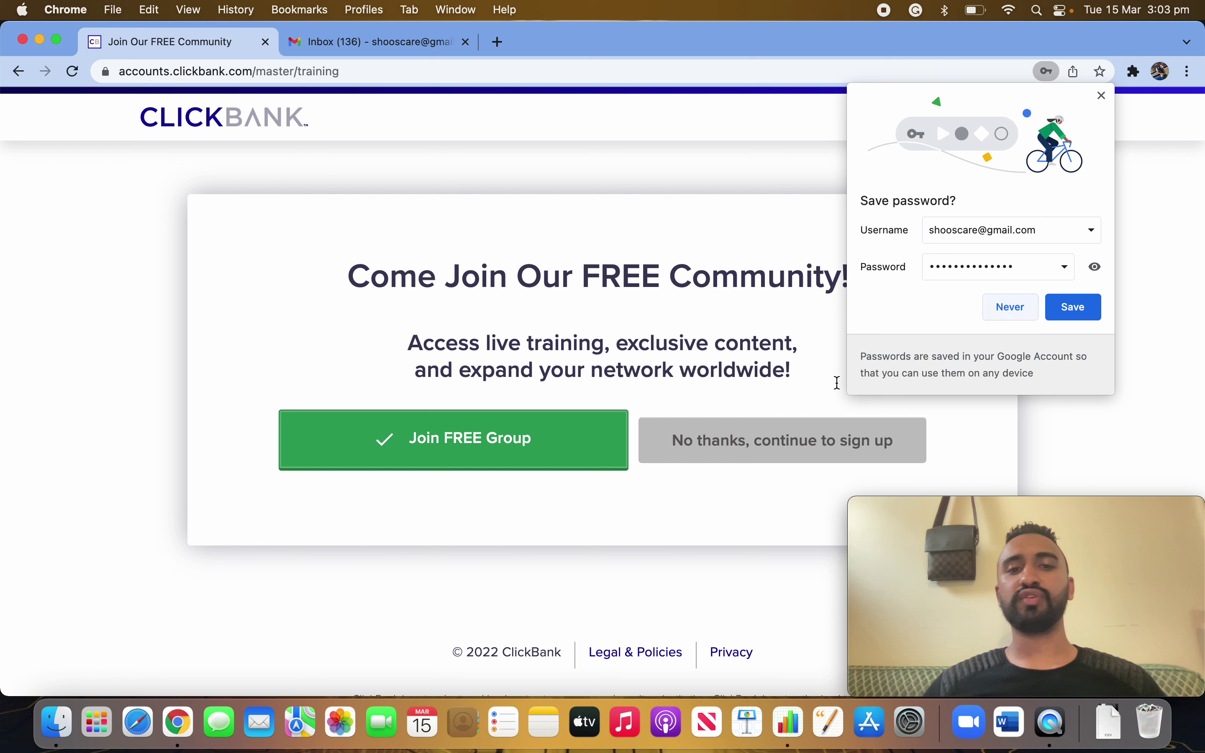
click(1081, 308)
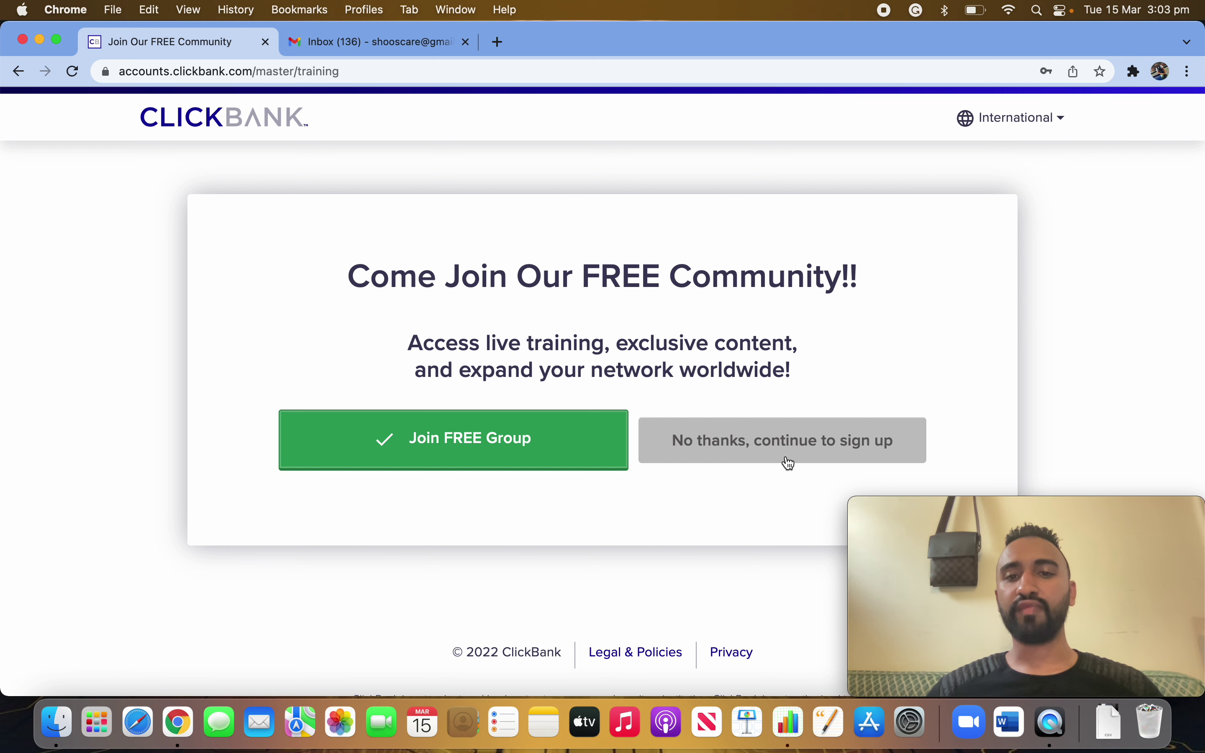
click(805, 447)
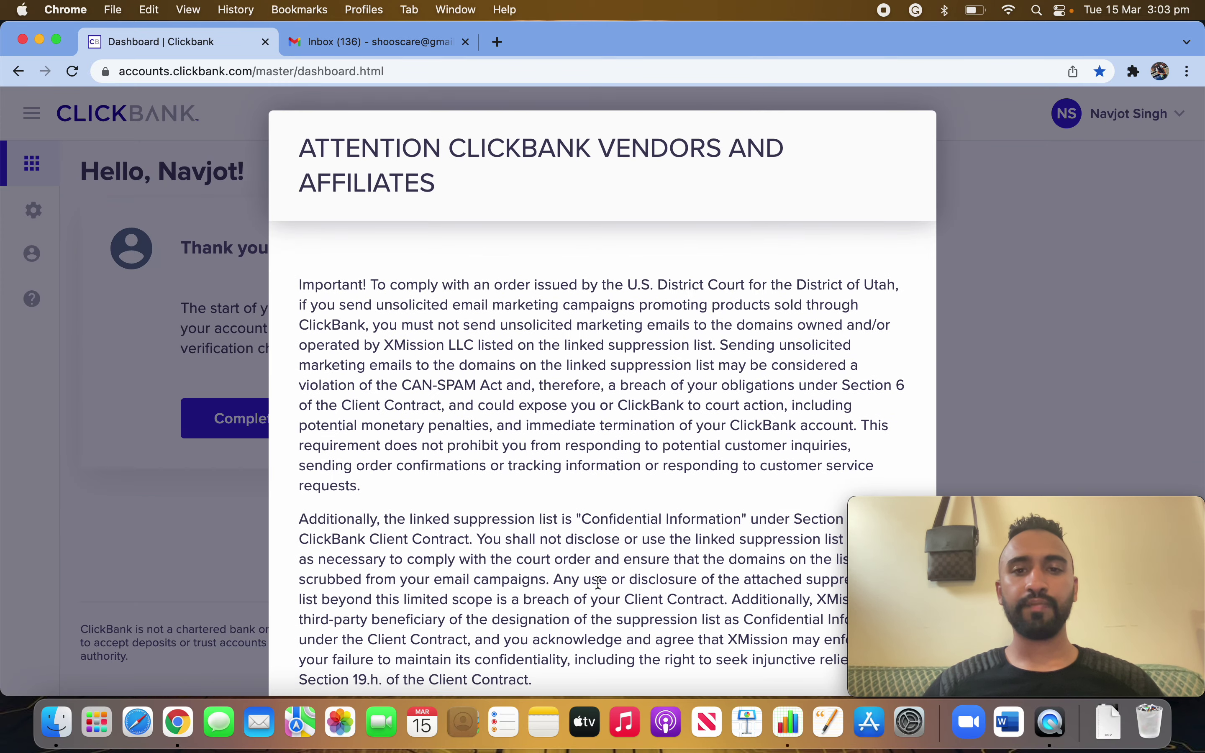
- Download the suppression list CSV, accept the vendors and affiliates notice, and close the downloads bar
scroll(597, 581, down, 5)
scroll(647, 557, up, 5)
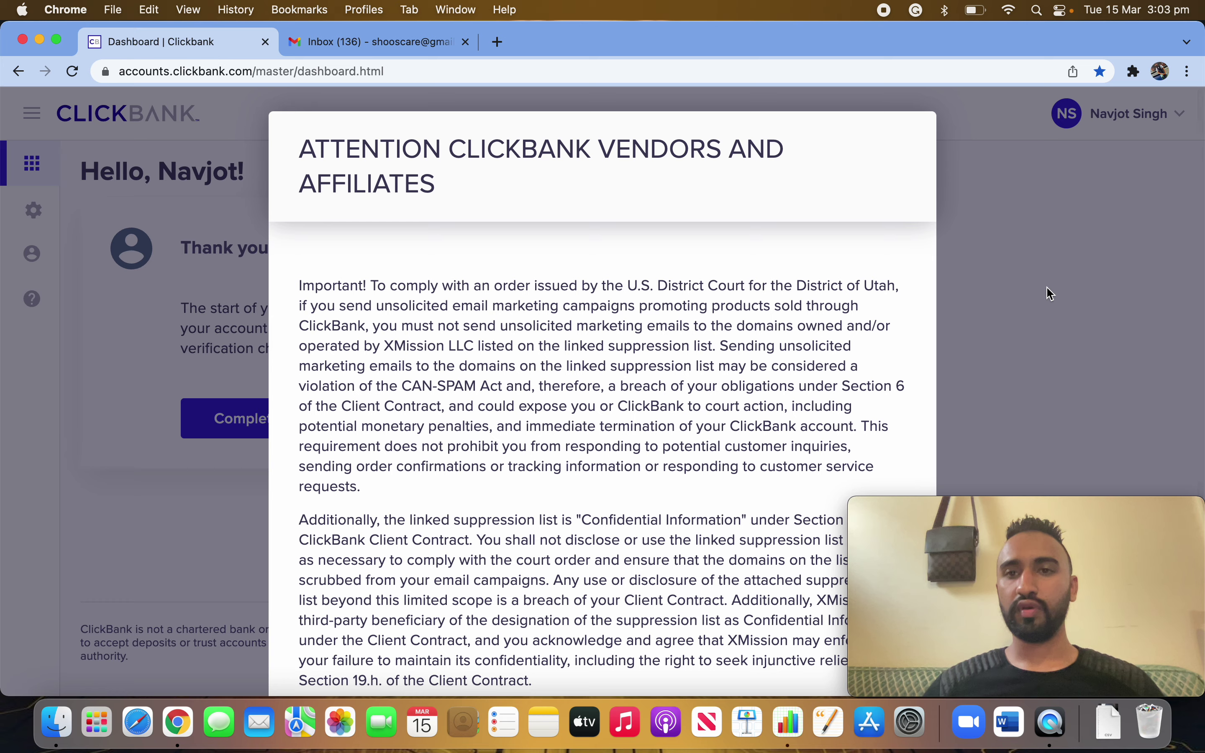
scroll(737, 473, down, 5)
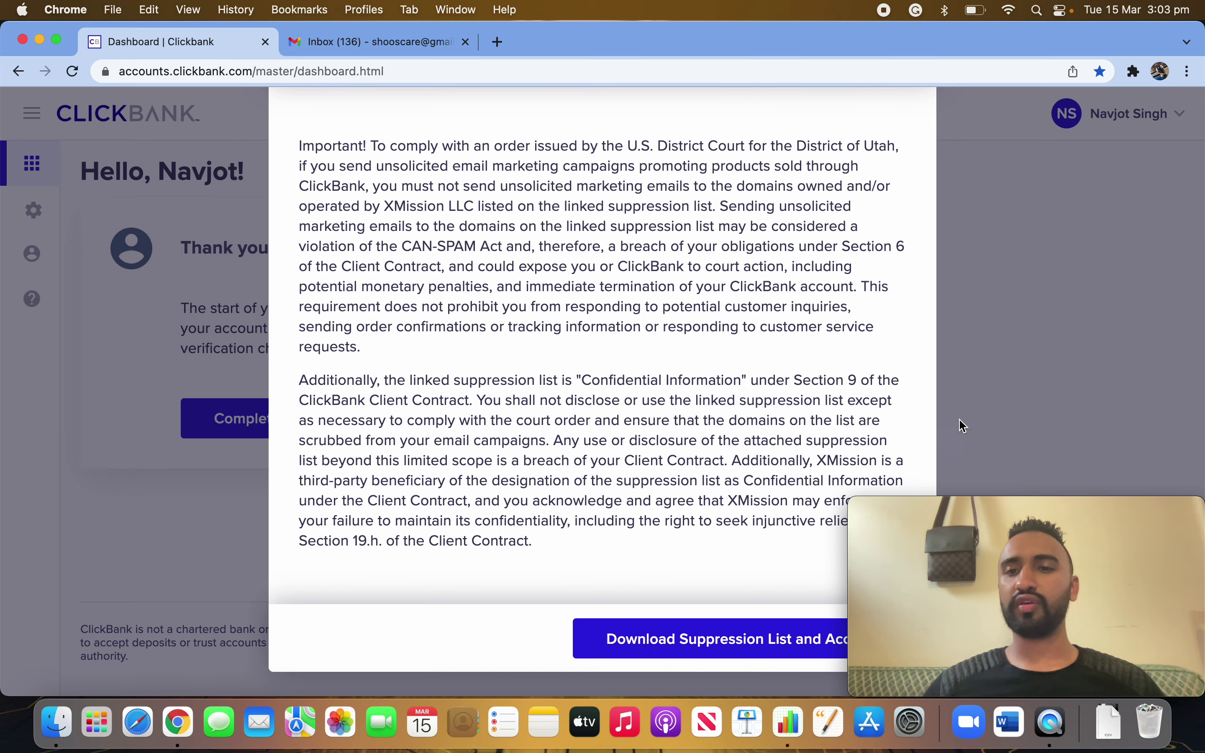
triple_click(1011, 367)
click(110, 399)
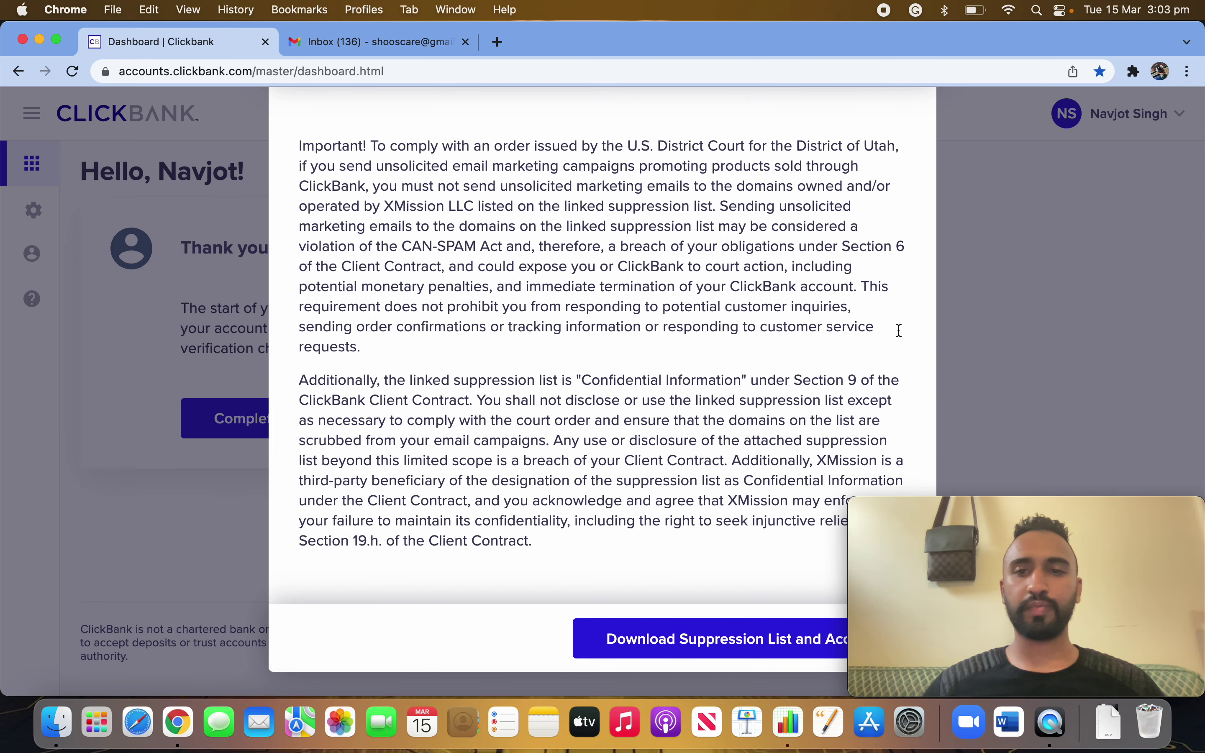
click(744, 641)
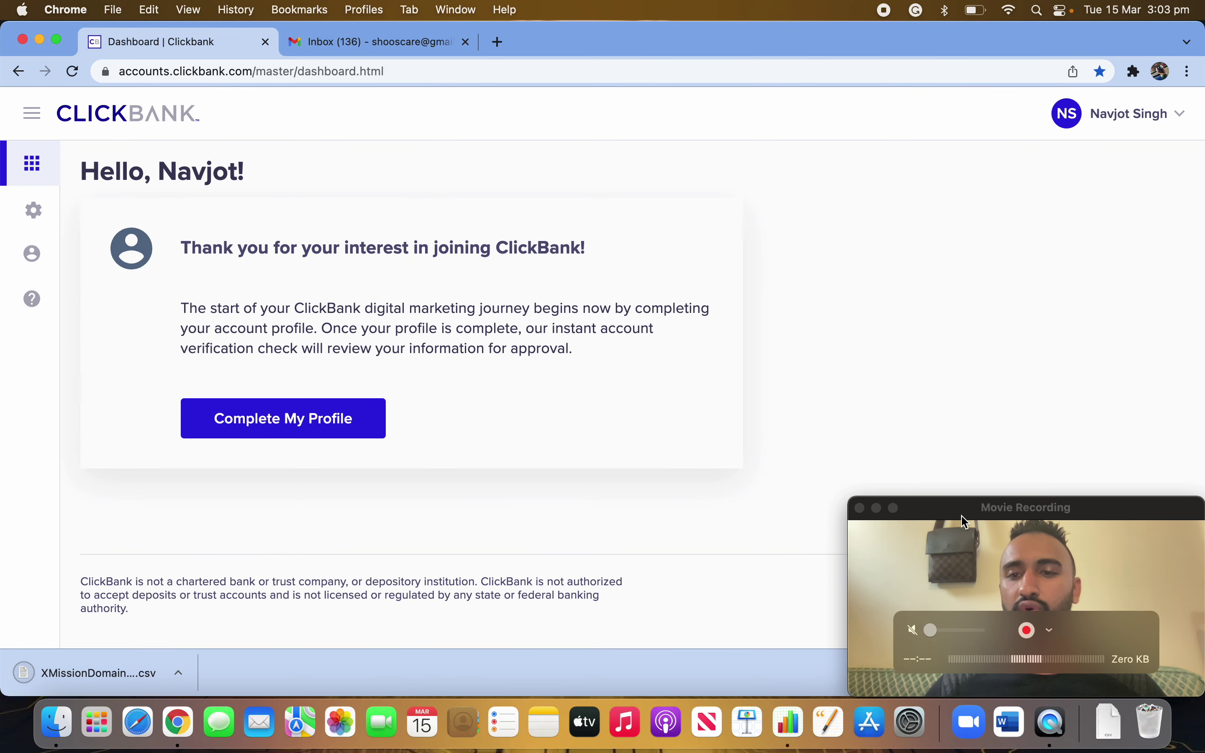
drag(863, 518, 841, 393)
click(1194, 674)
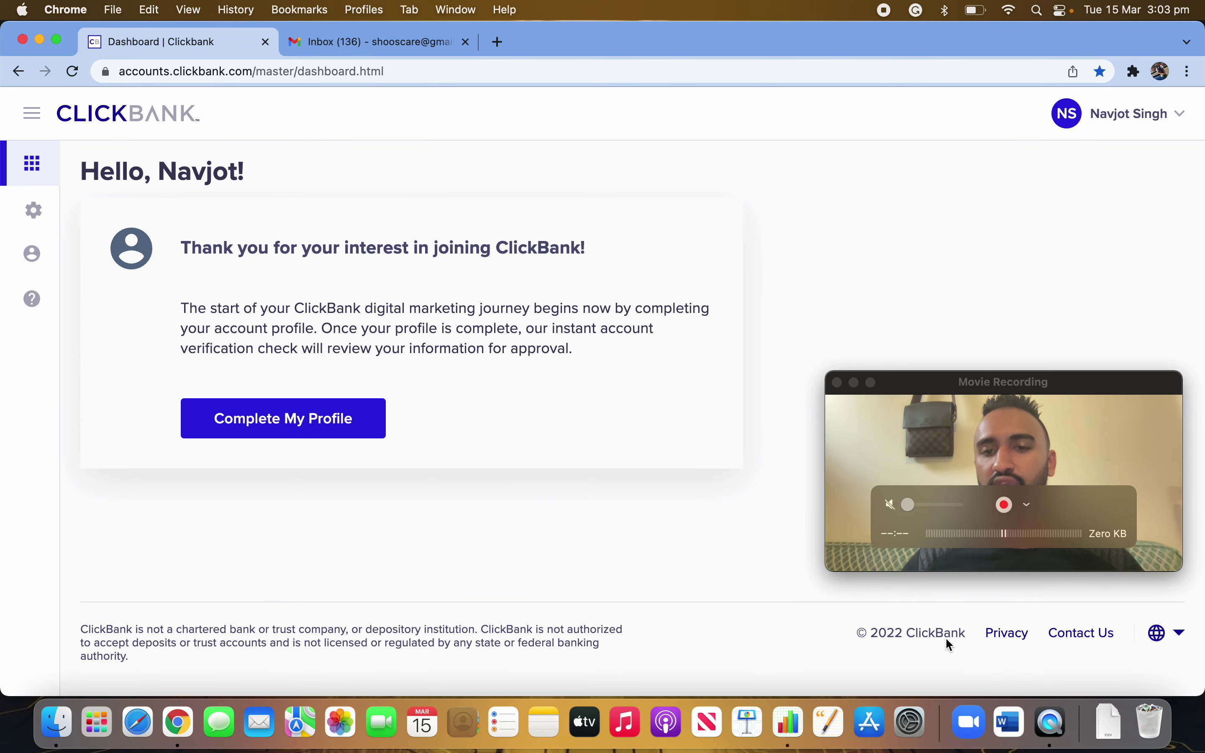
drag(1009, 425, 1032, 584)
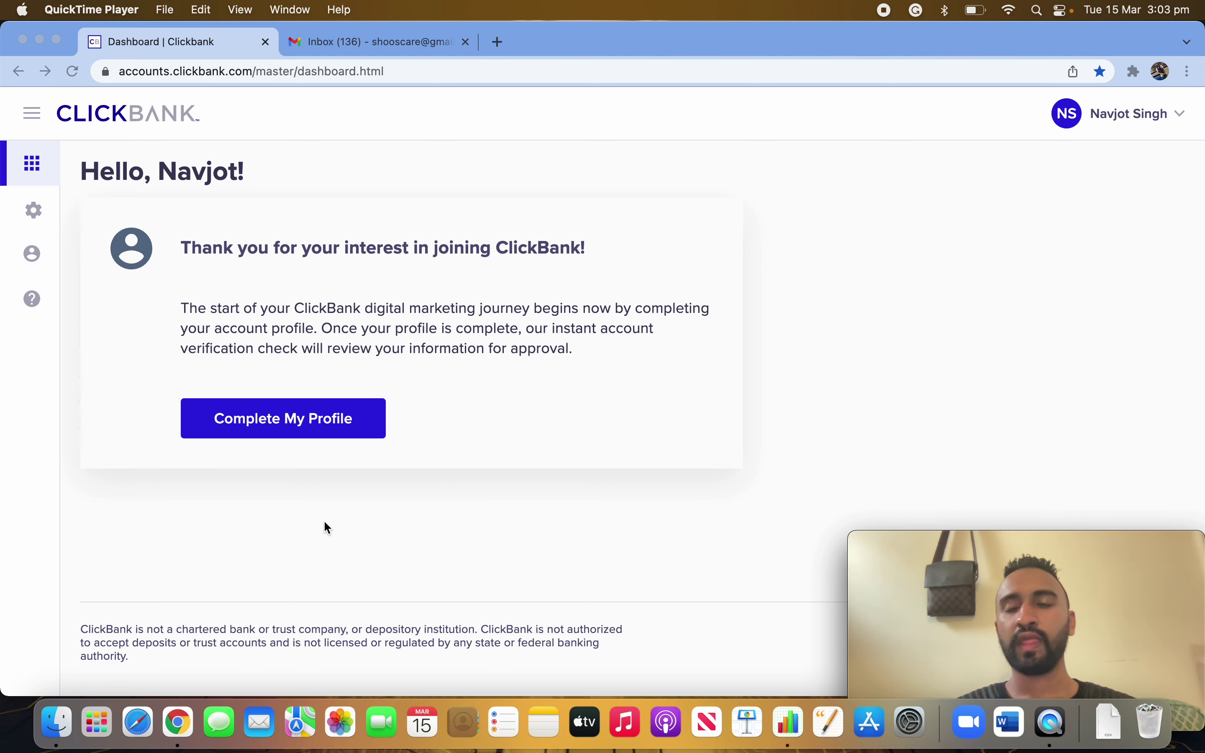
- Open Complete My Profile and review its prefilled name, email, Australia and phone fields
click(290, 429)
click(293, 424)
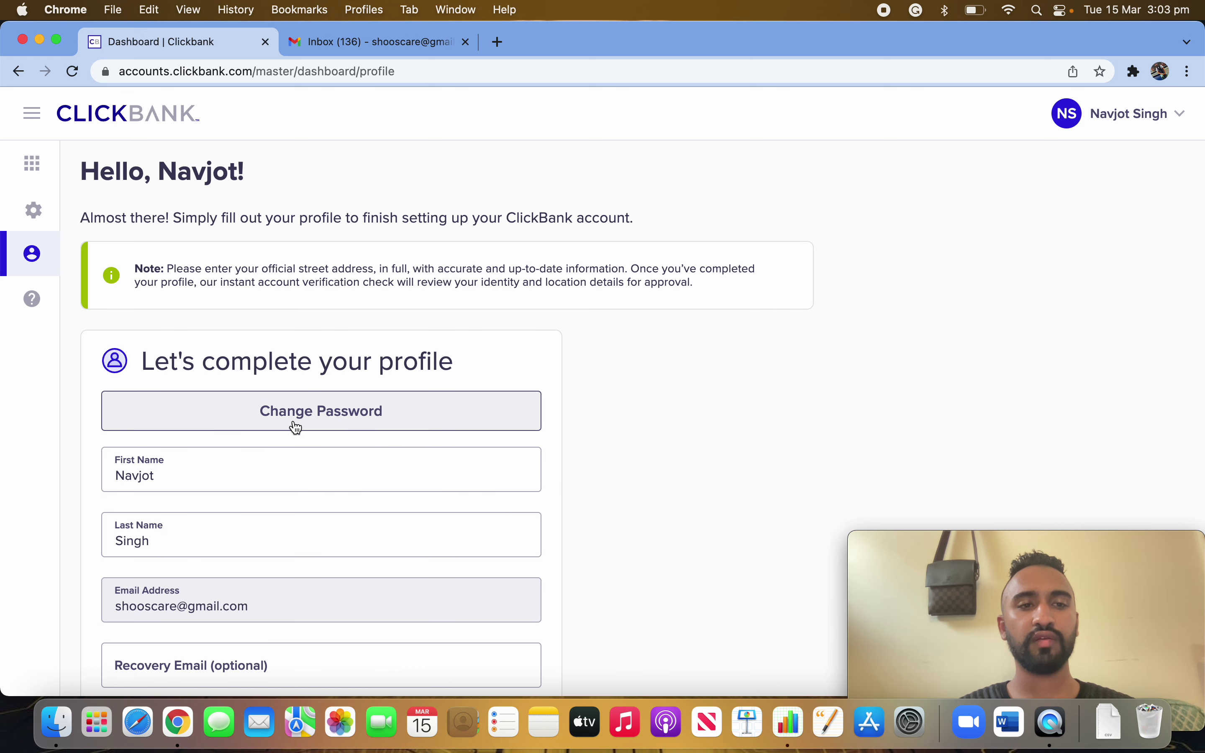
scroll(627, 583, down, 7)
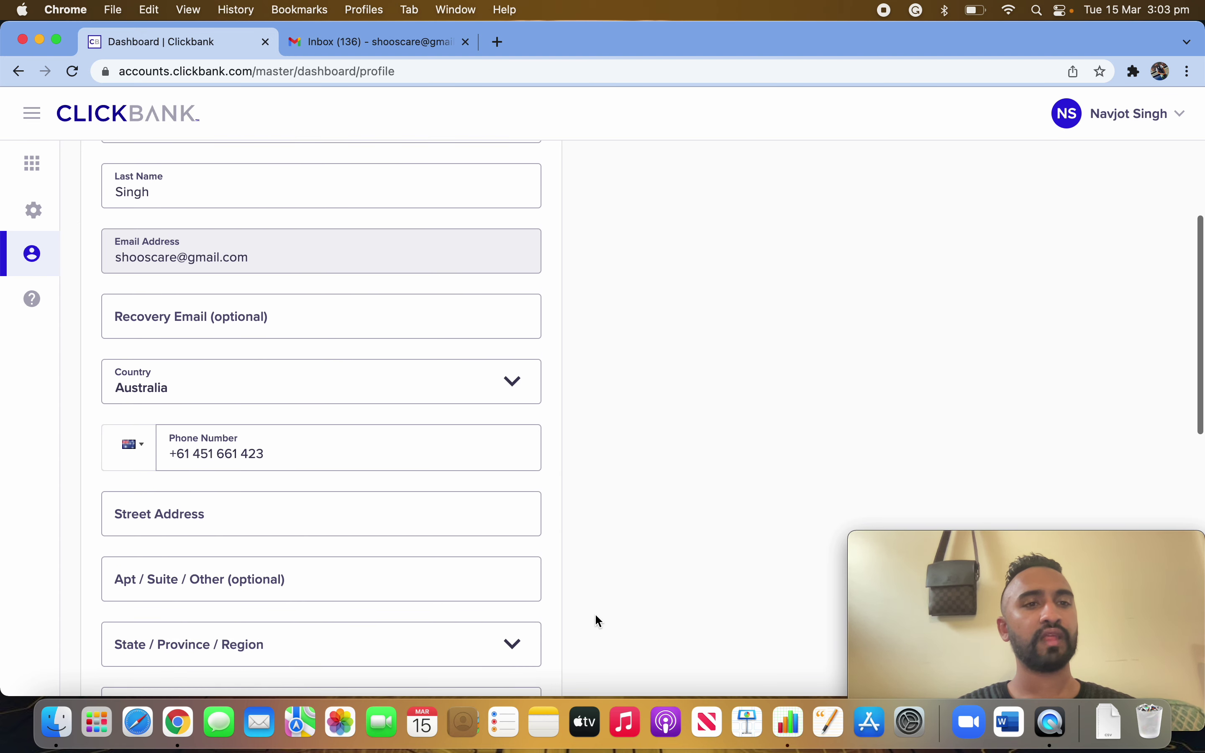
scroll(596, 618, down, 14)
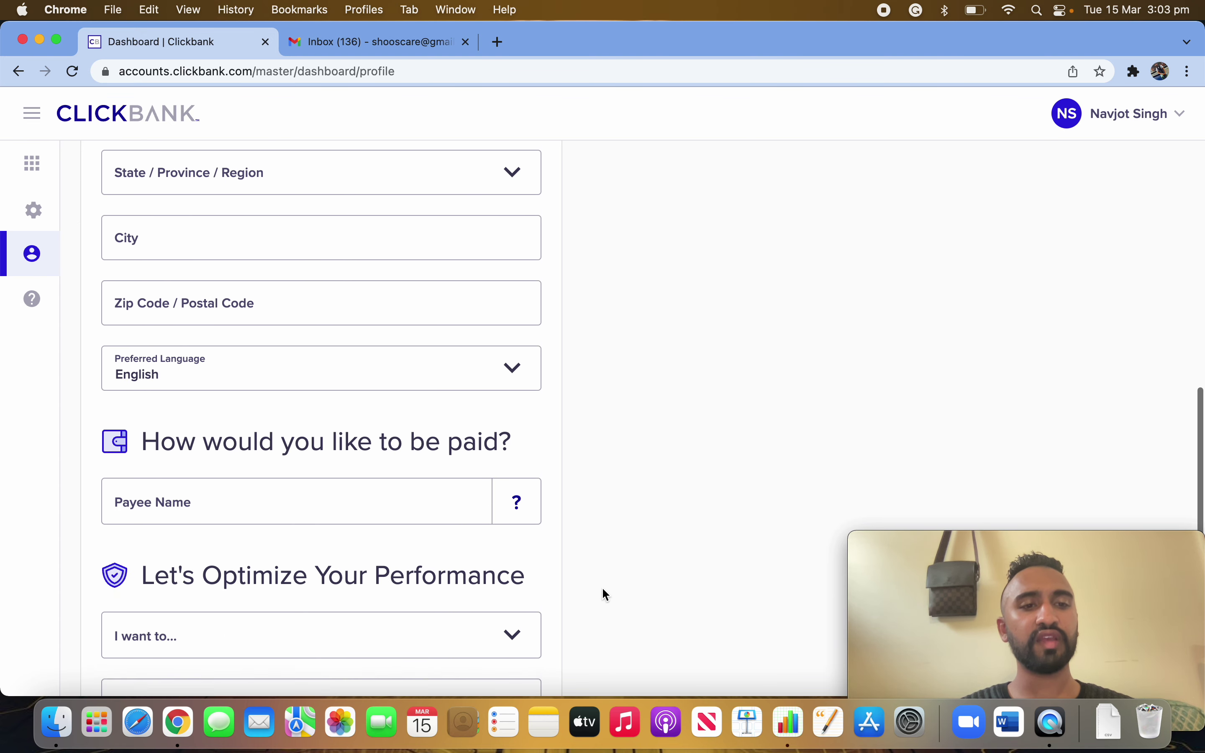
scroll(647, 381, up, 4)
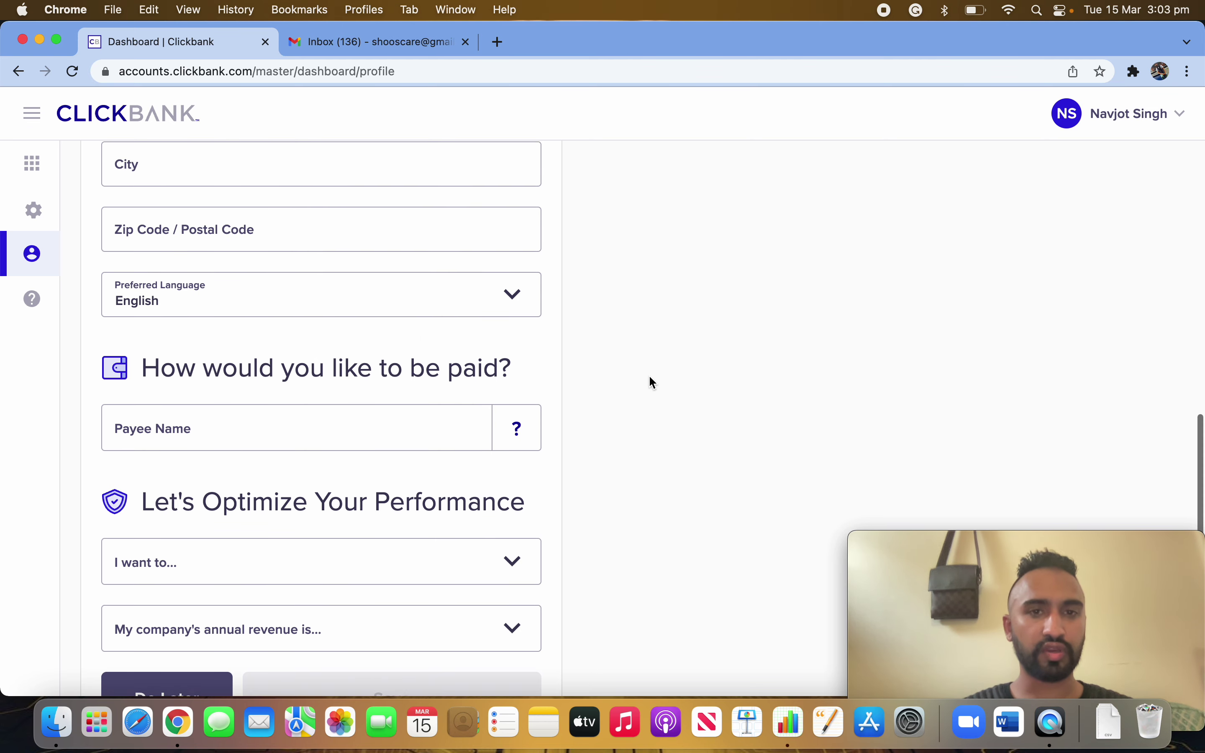
scroll(649, 377, up, 8)
scroll(649, 383, up, 2)
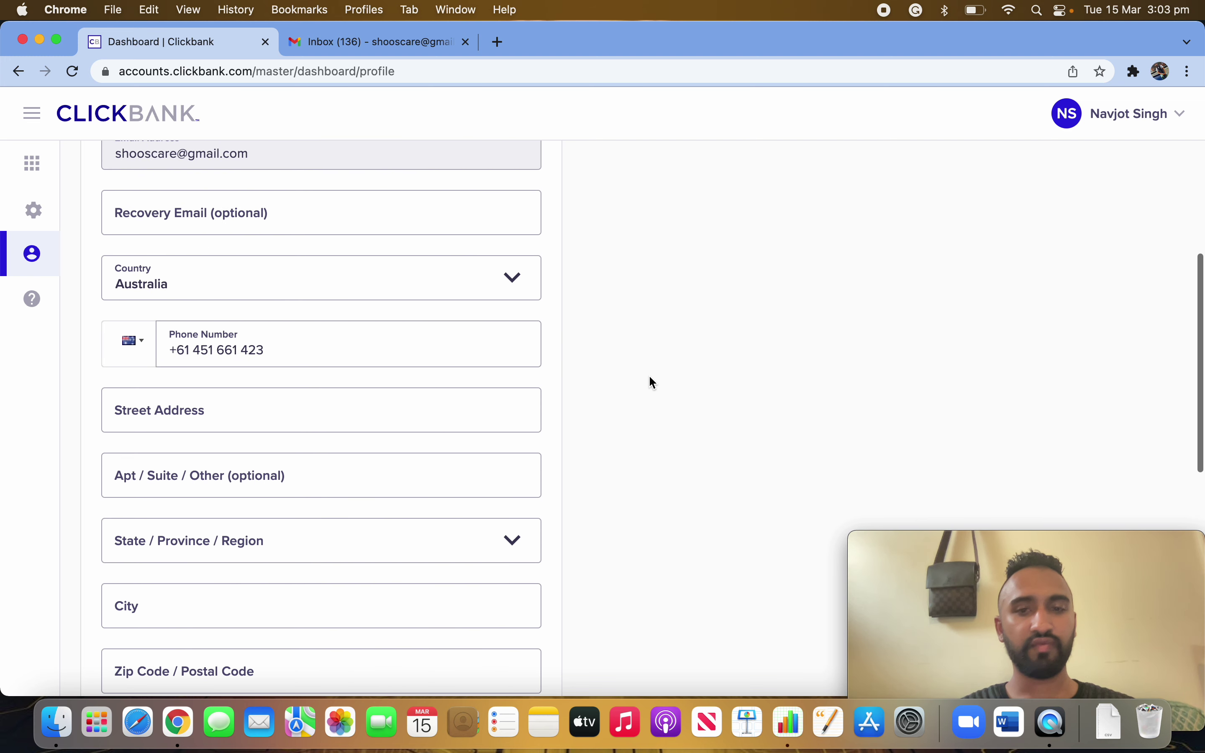
scroll(591, 518, down, 2)
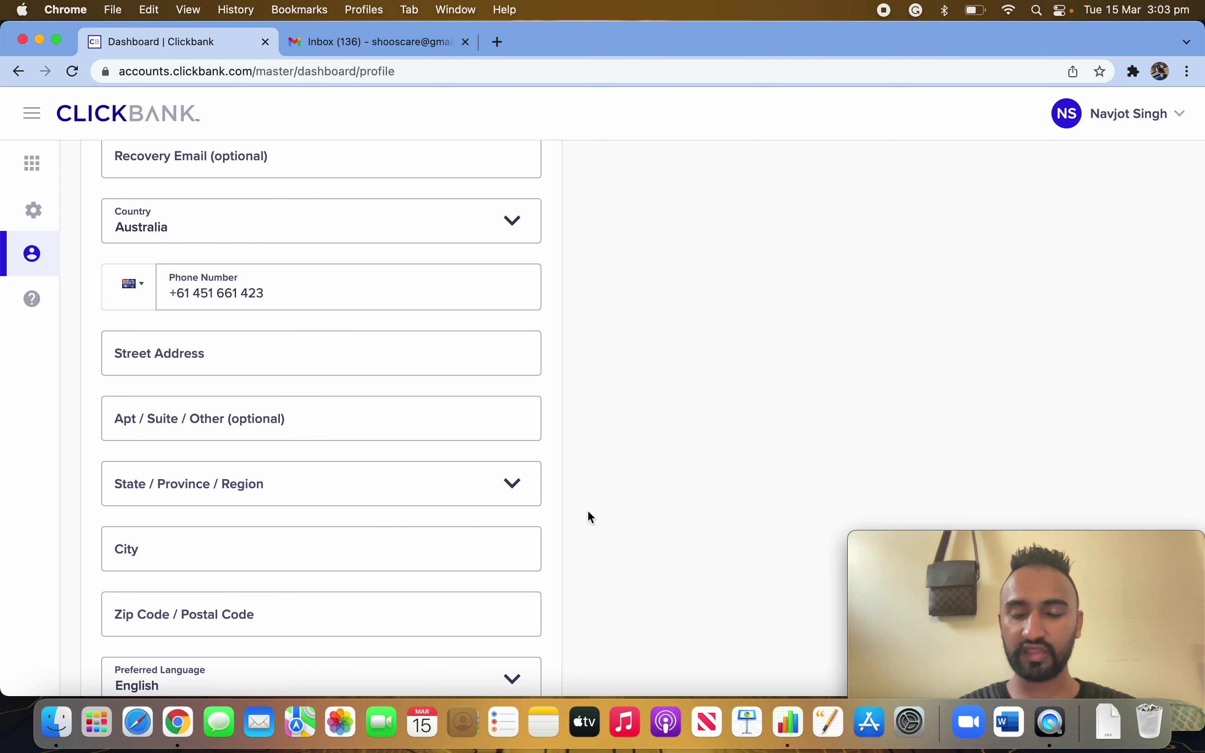
scroll(567, 468, up, 5)
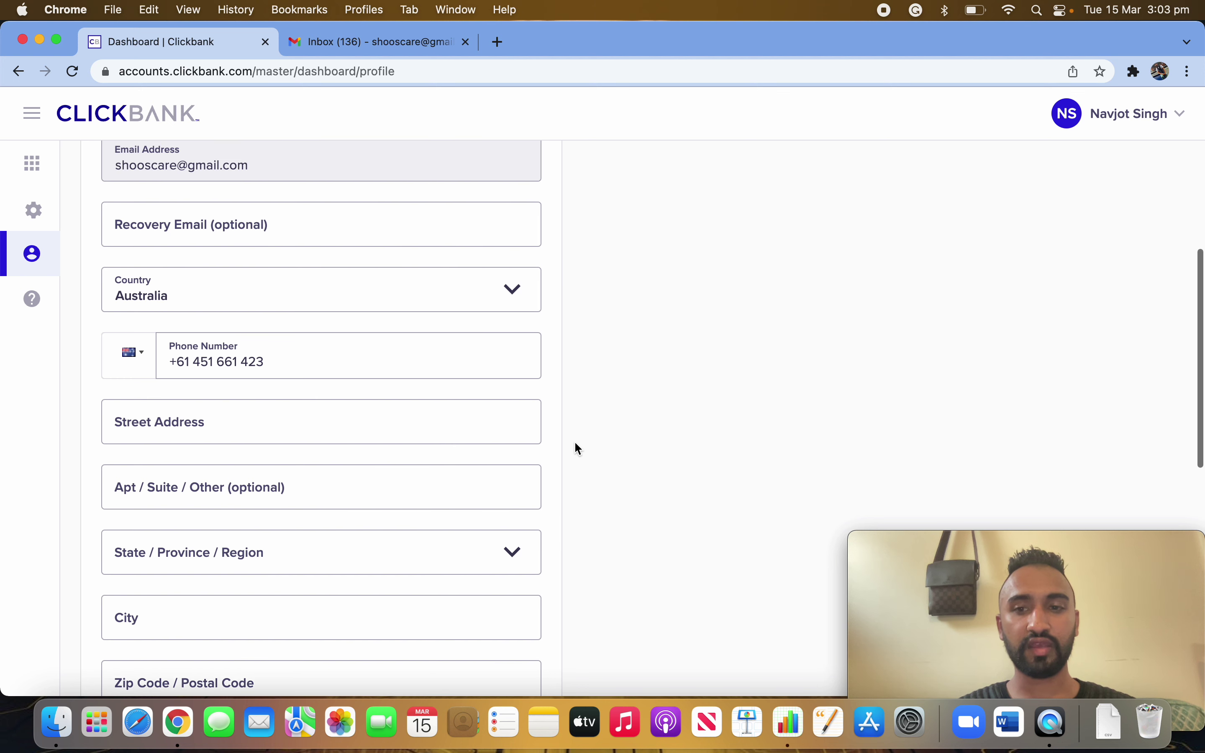
scroll(560, 543, up, 2)
scroll(551, 597, down, 8)
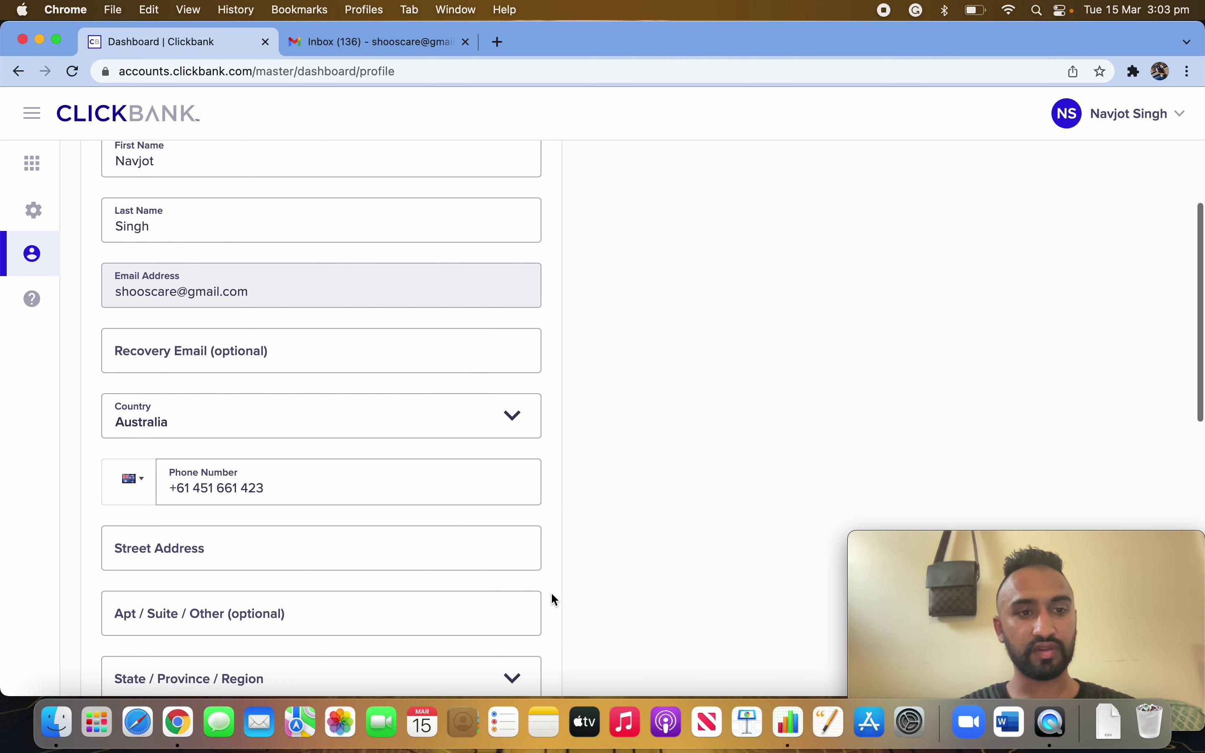
- Enter the street address and choose TASMANIA as the state
click(236, 292)
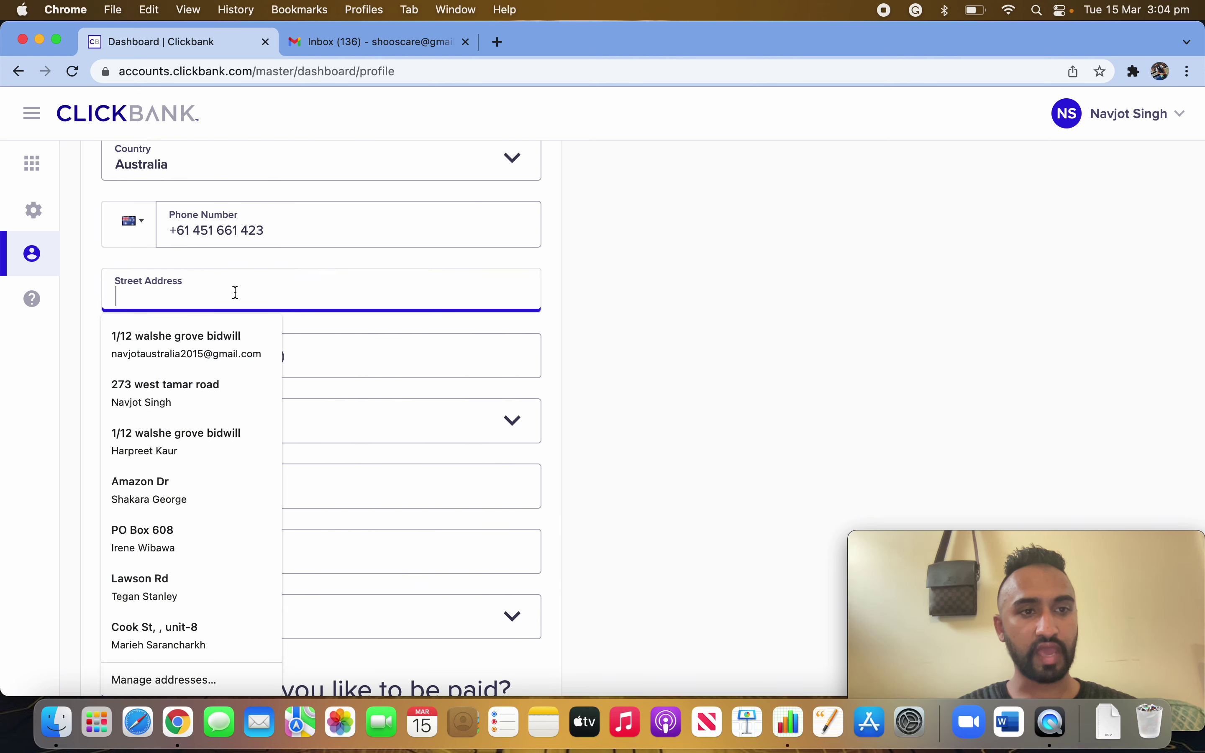
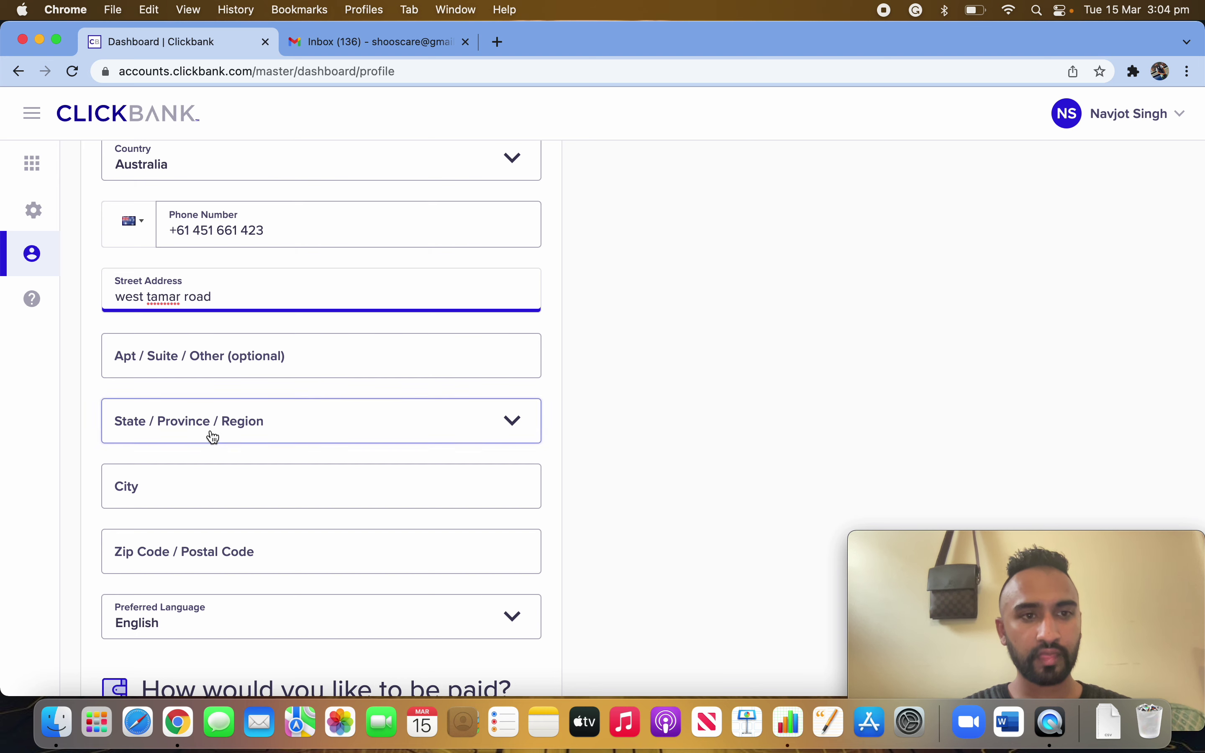
click(210, 434)
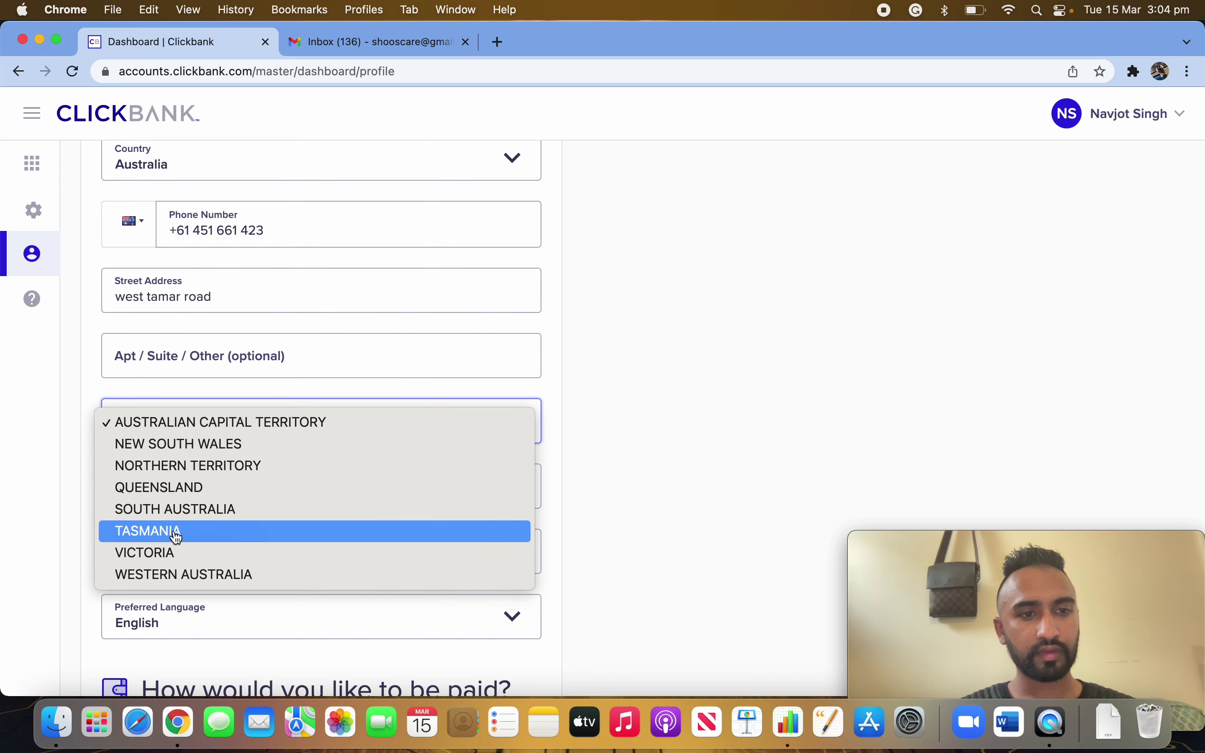
click(175, 533)
- Fill in the city and postcode, accepting the matching saved-address autofill
click(238, 492)
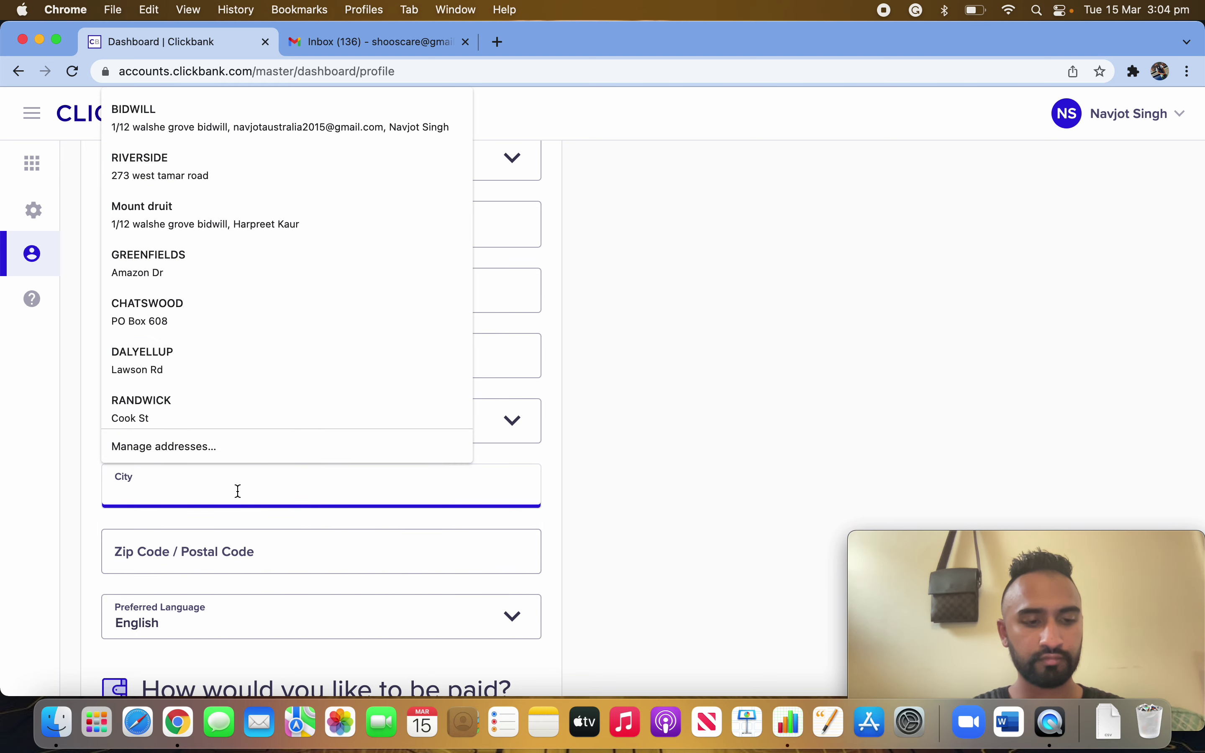
text(R)
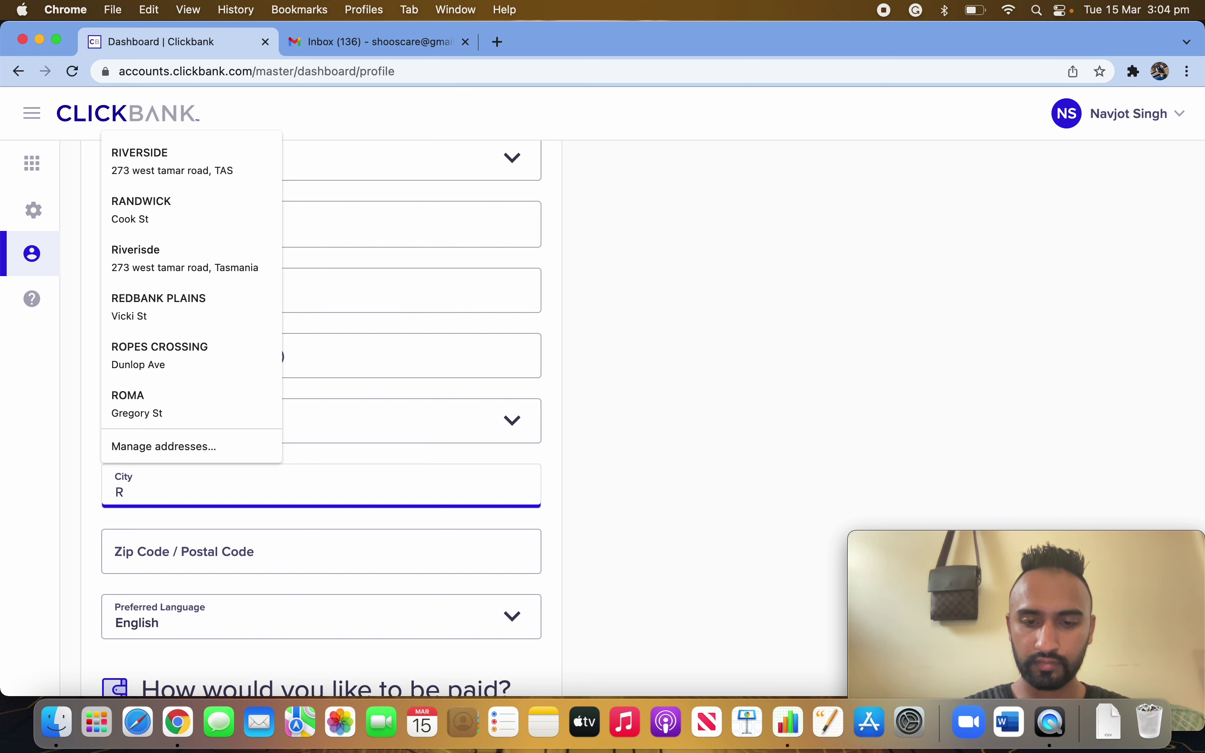
text(ivers)
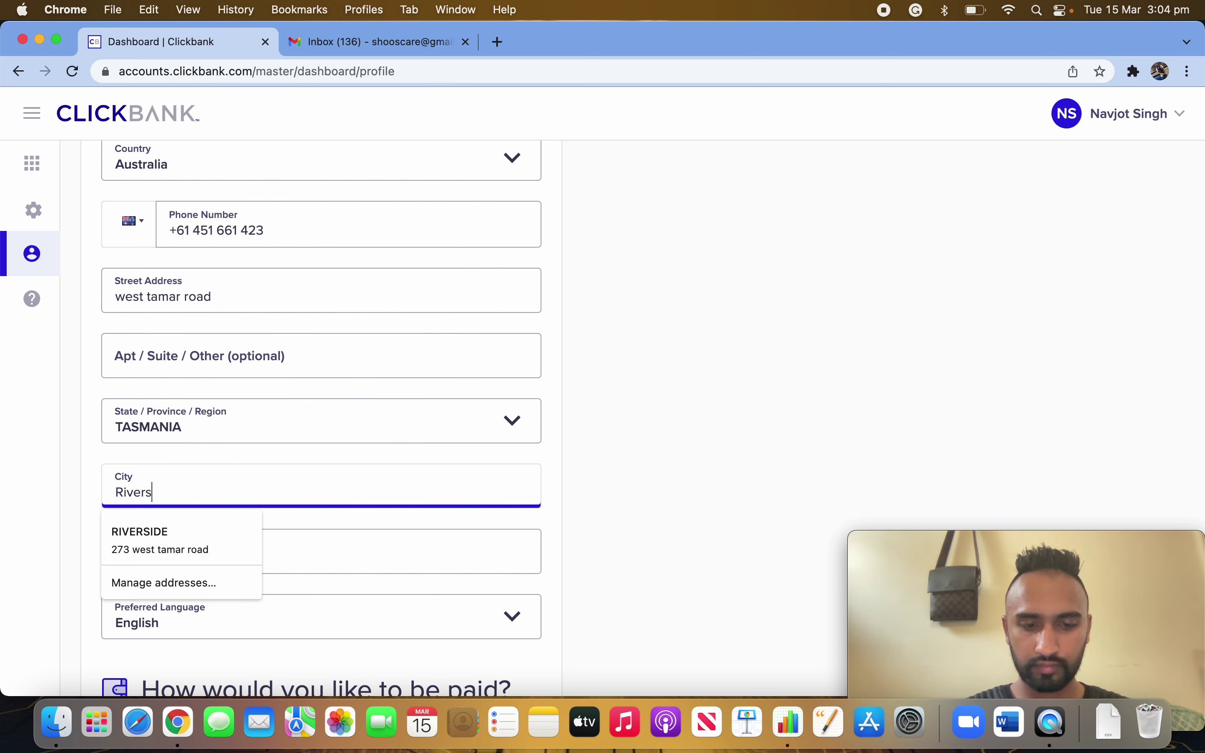
text(ide)
key(Tab)
click(300, 547)
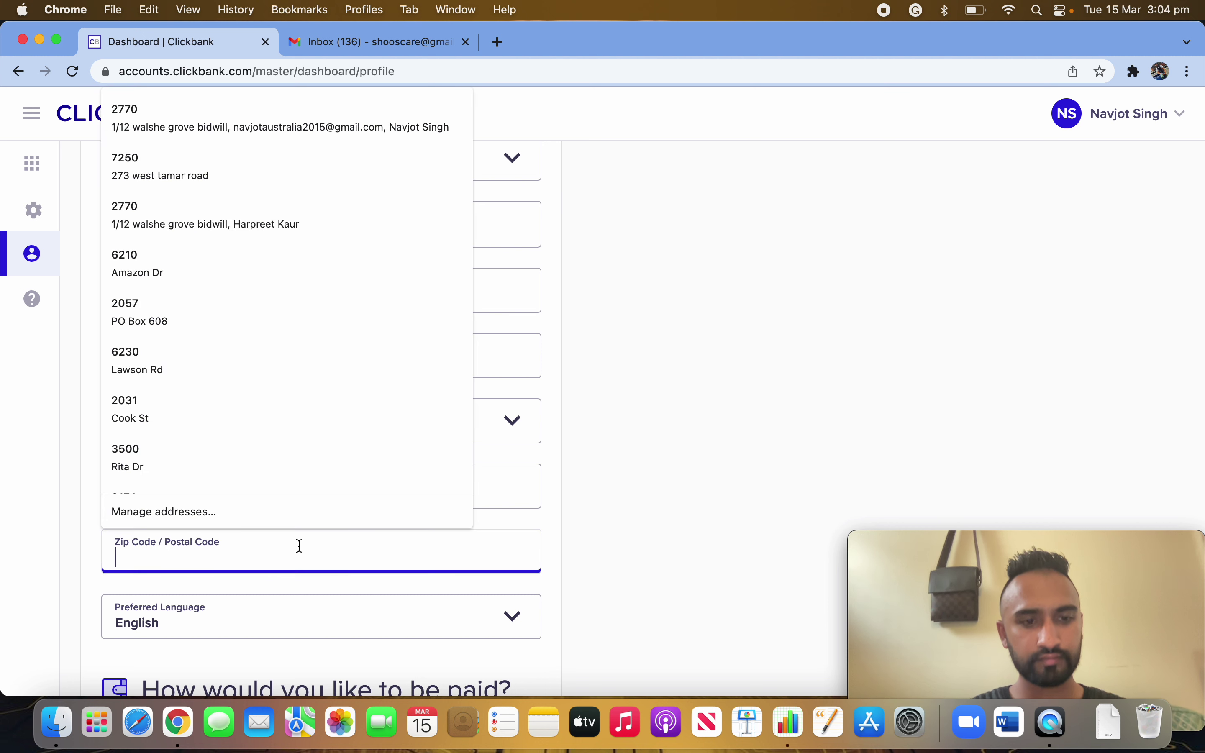
text(7250)
key(Down)
key(Return)
scroll(611, 590, down, 3)
scroll(613, 595, down, 7)
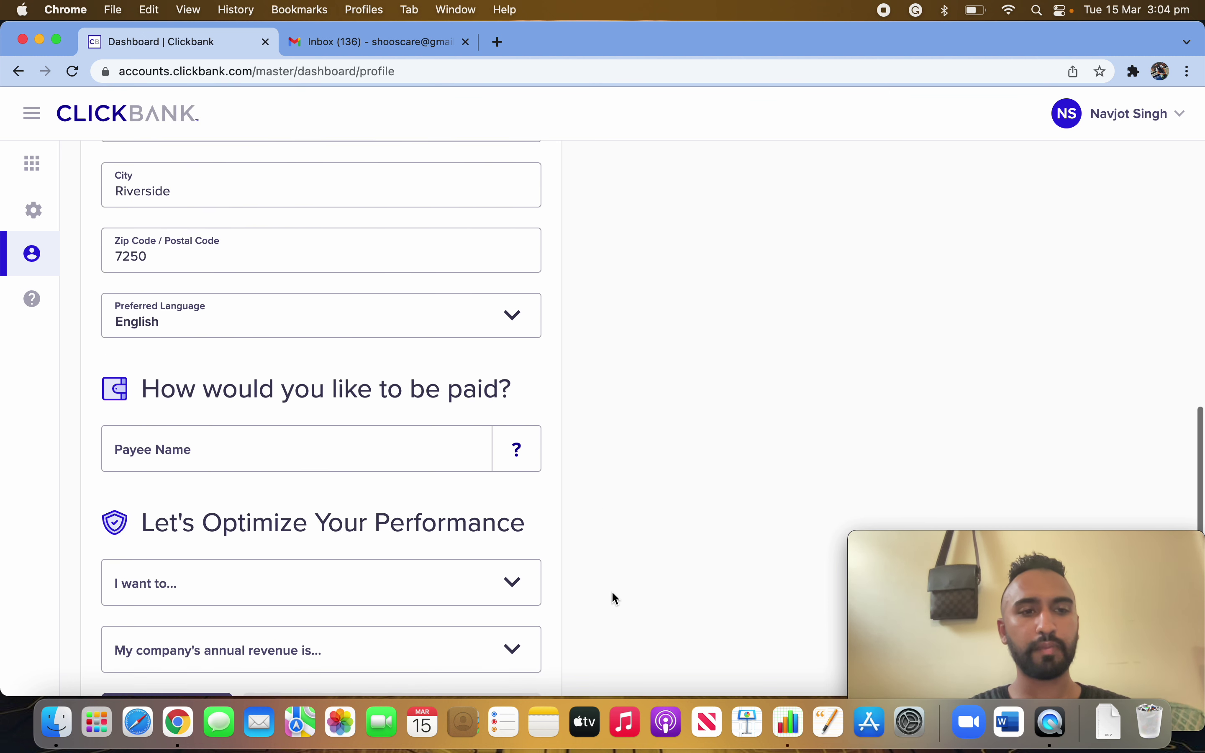
- Enter the payee name on the profile form
click(357, 269)
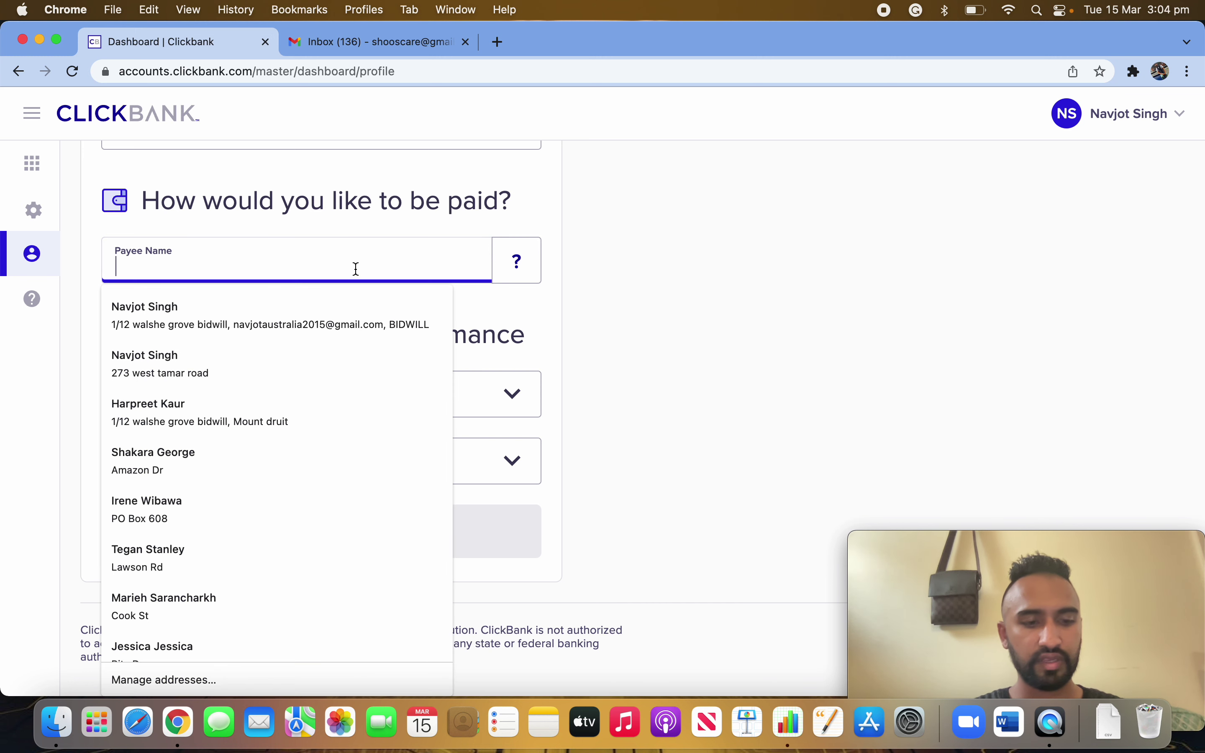
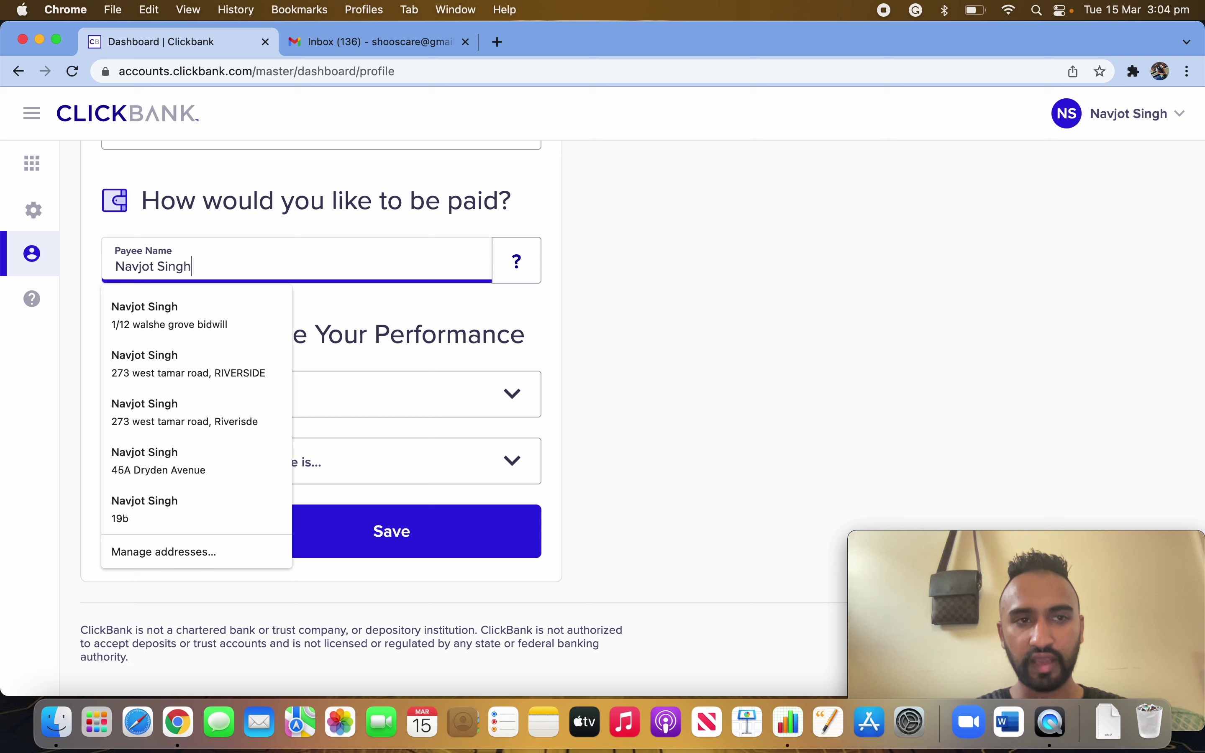
click(695, 277)
click(141, 260)
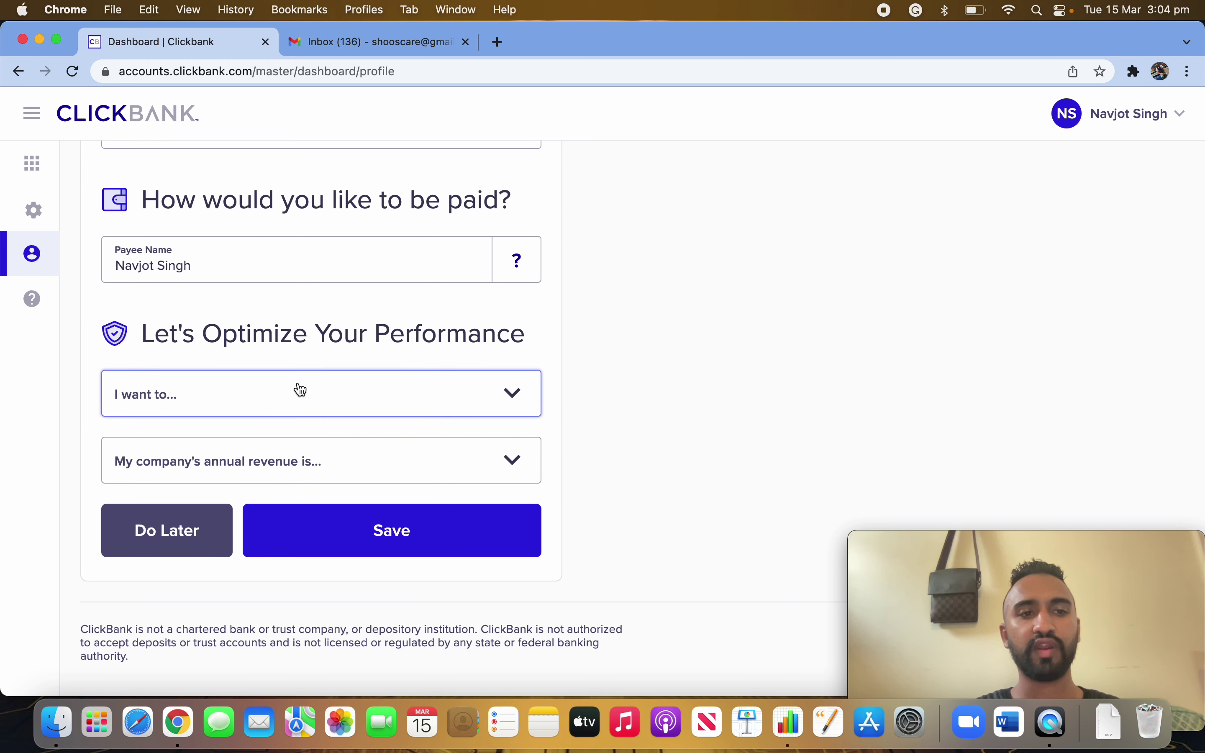
- Set the goal to 'Promote products as an affiliate' and annual revenue to '$0 - $25K'
click(284, 412)
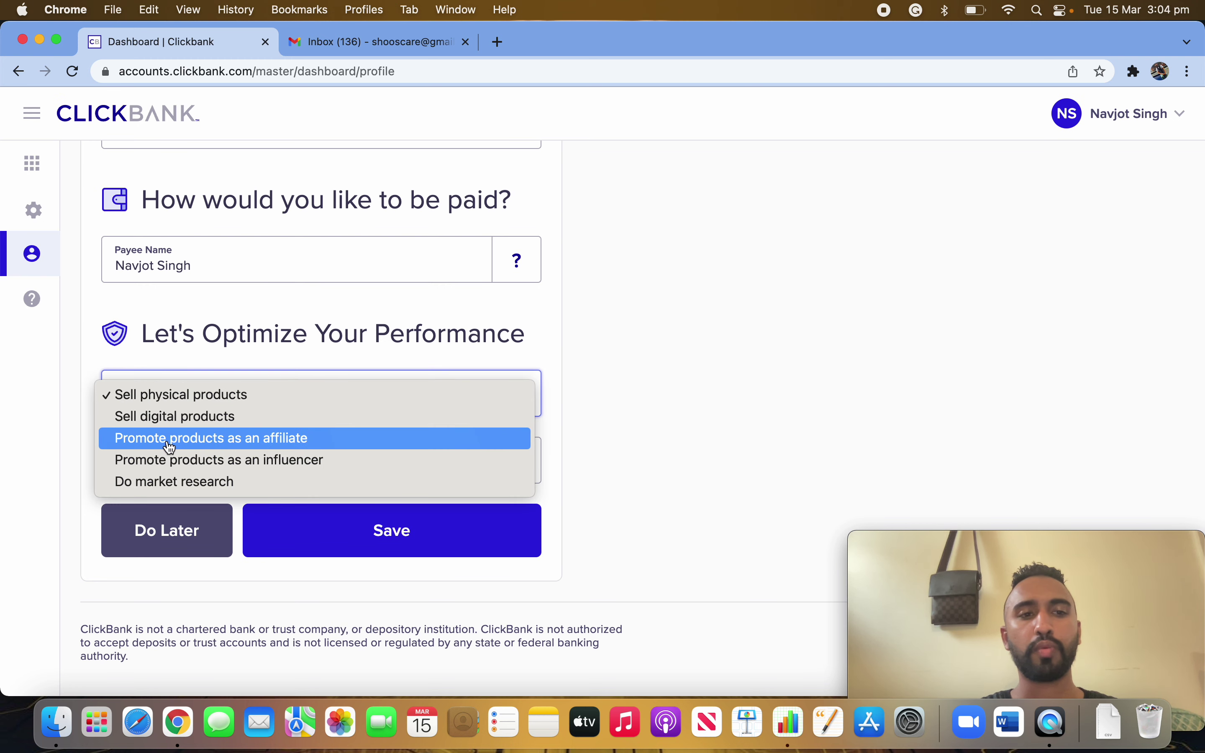
click(309, 439)
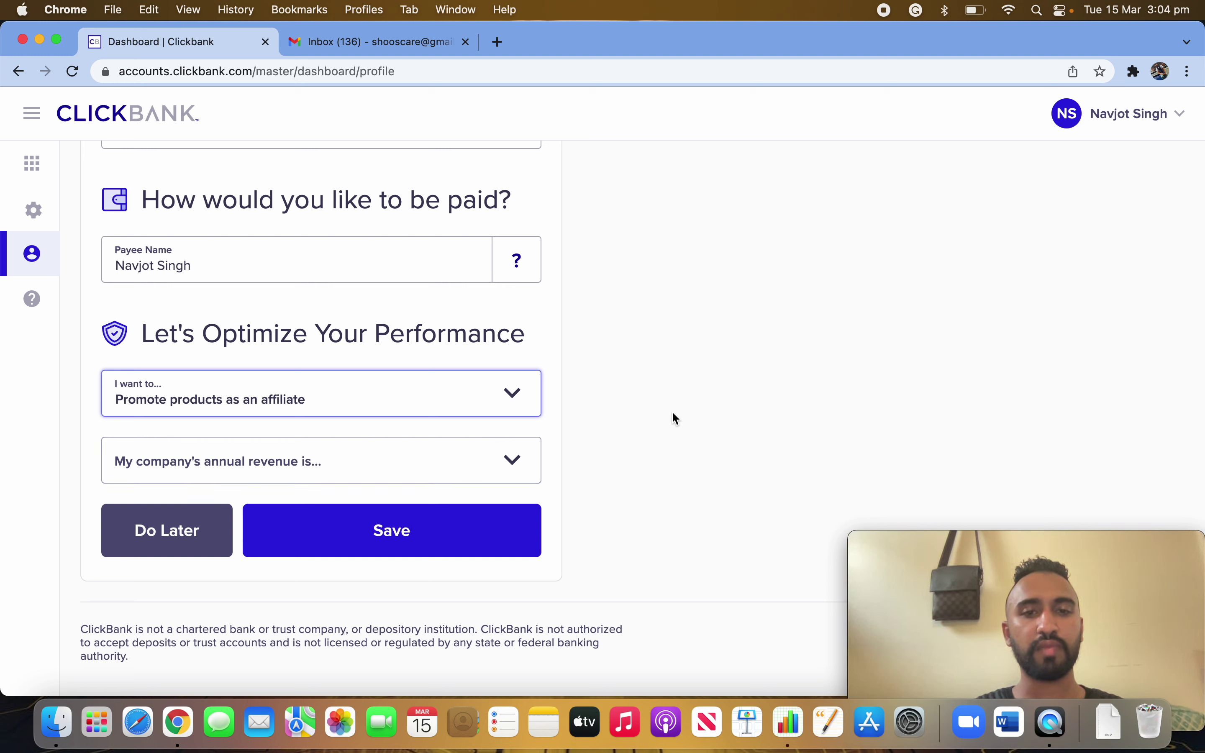
click(462, 463)
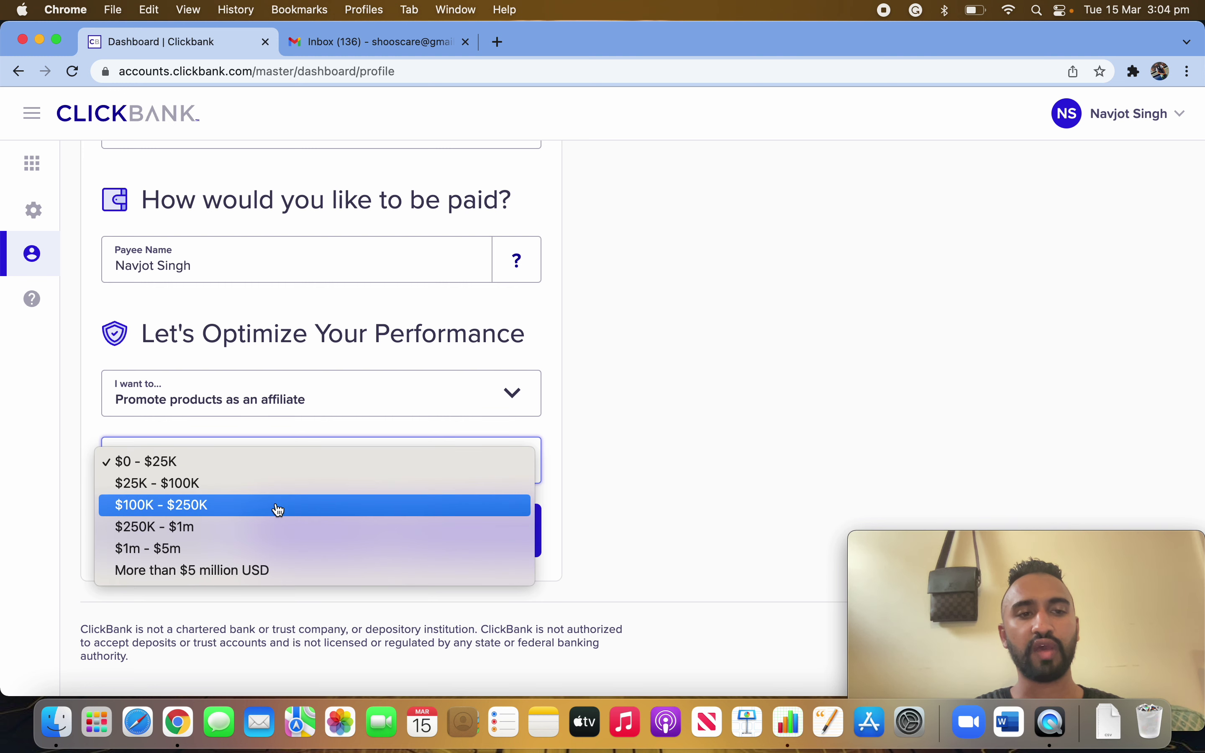
click(241, 464)
scroll(712, 393, up, 15)
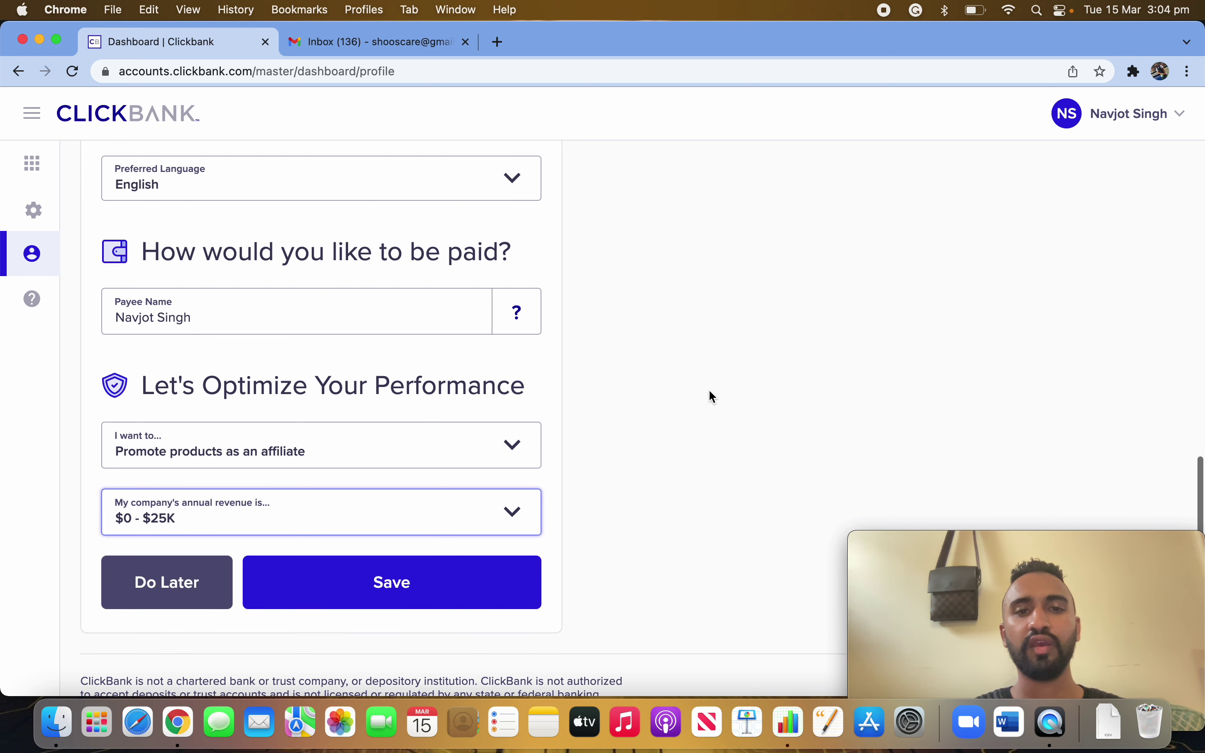
scroll(639, 599, down, 3)
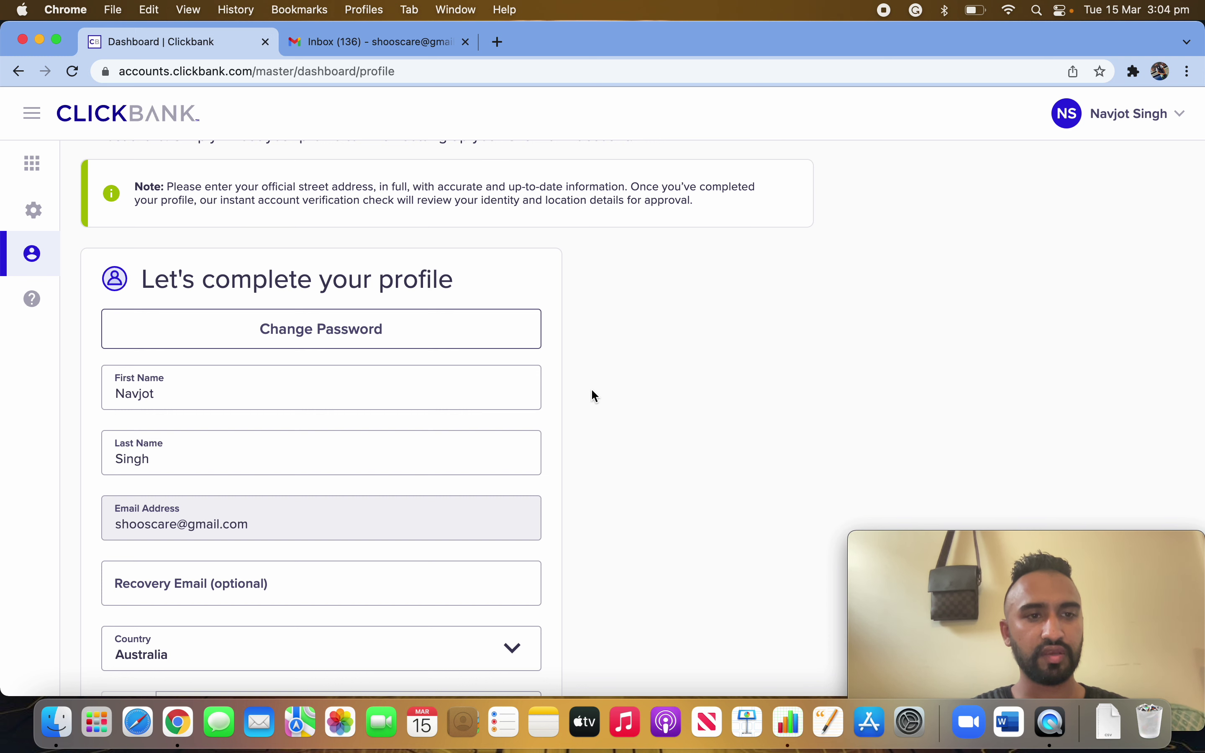
- Review the completed profile, save it, and dismiss Chrome's 'Update address?' popup
scroll(570, 552, down, 5)
scroll(267, 347, up, 4)
scroll(249, 521, down, 10)
scroll(324, 606, up, 2)
click(116, 244)
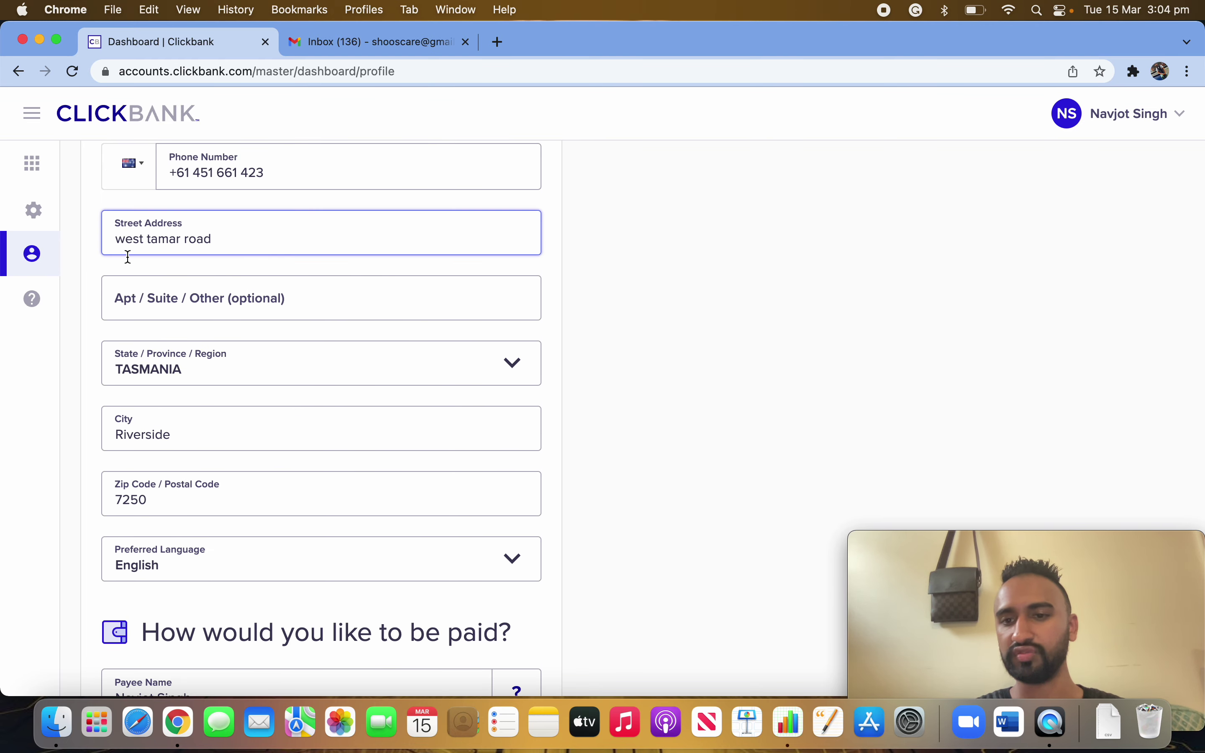
scroll(279, 548, down, 9)
click(401, 531)
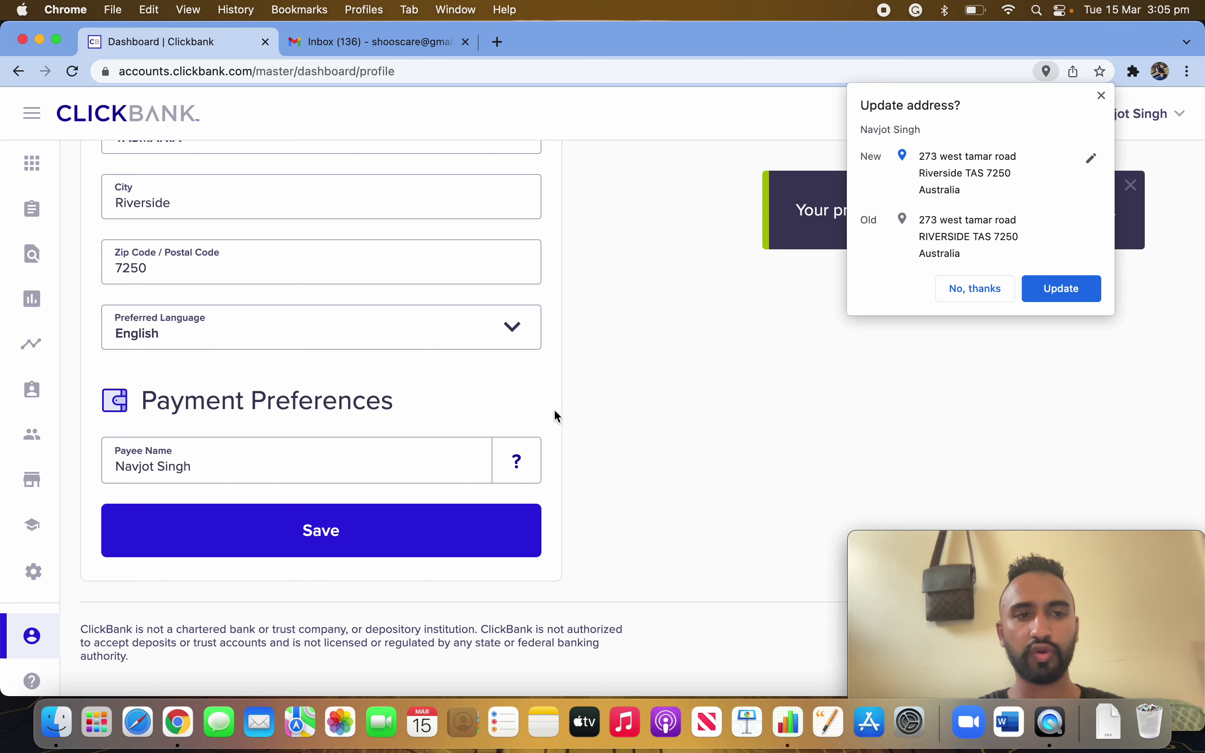
click(1101, 96)
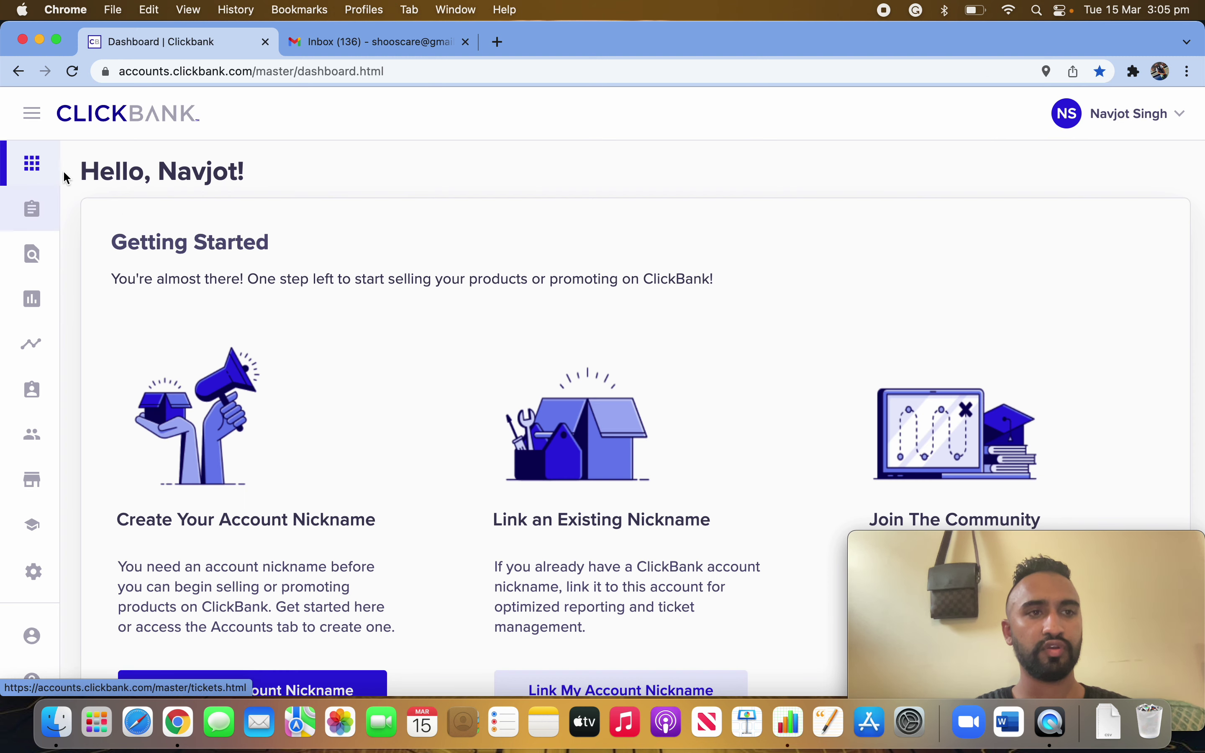
- Go through the expanded sidebar to Accounts and start 'Create an Account' there
scroll(102, 236, down, 3)
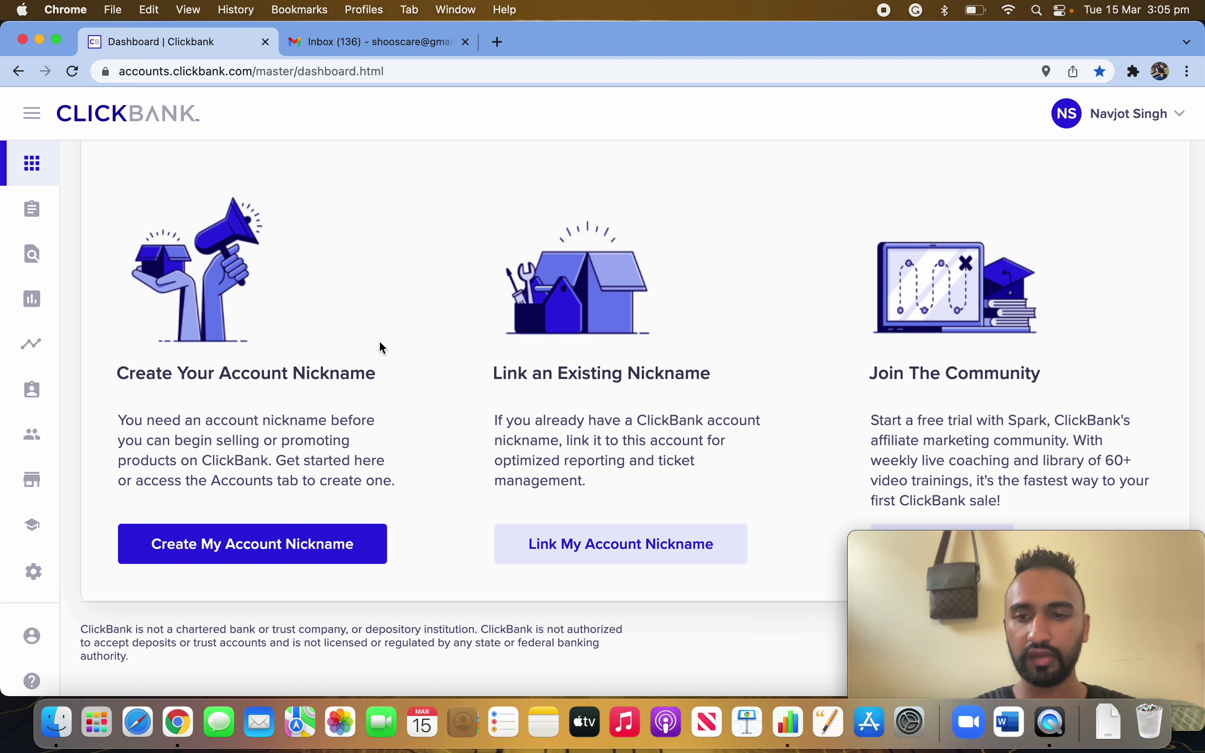
click(266, 555)
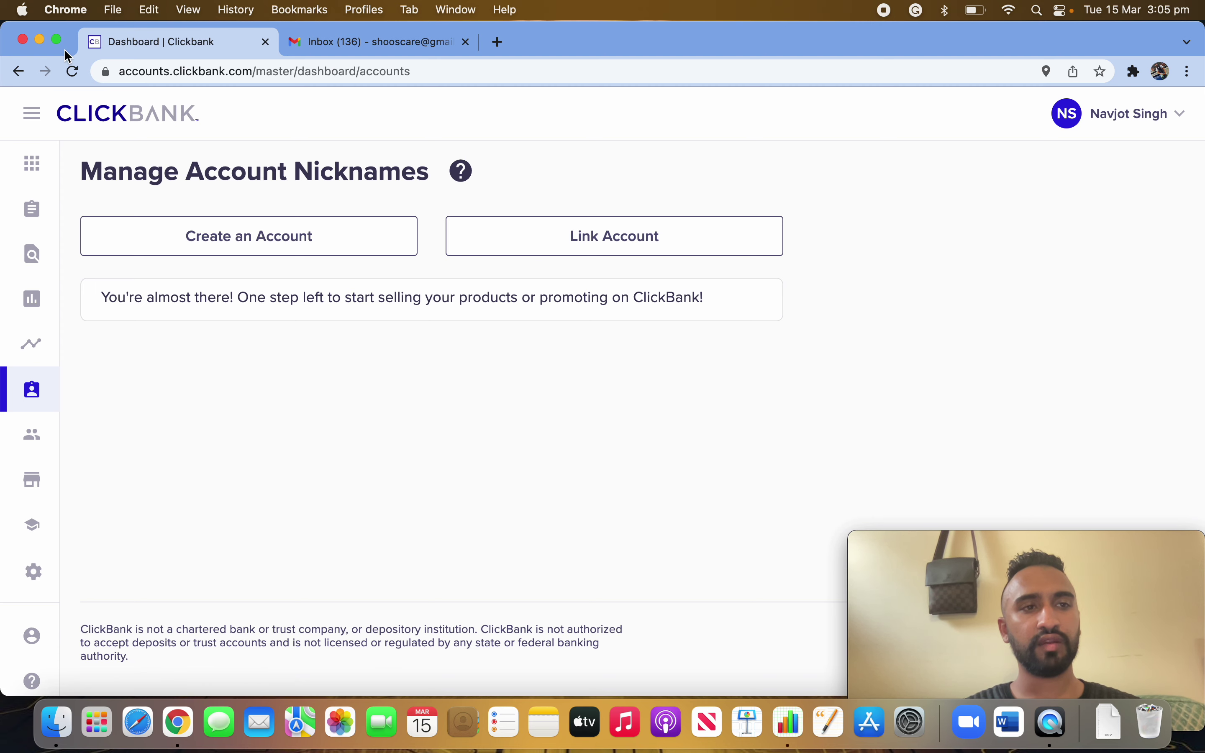
click(32, 113)
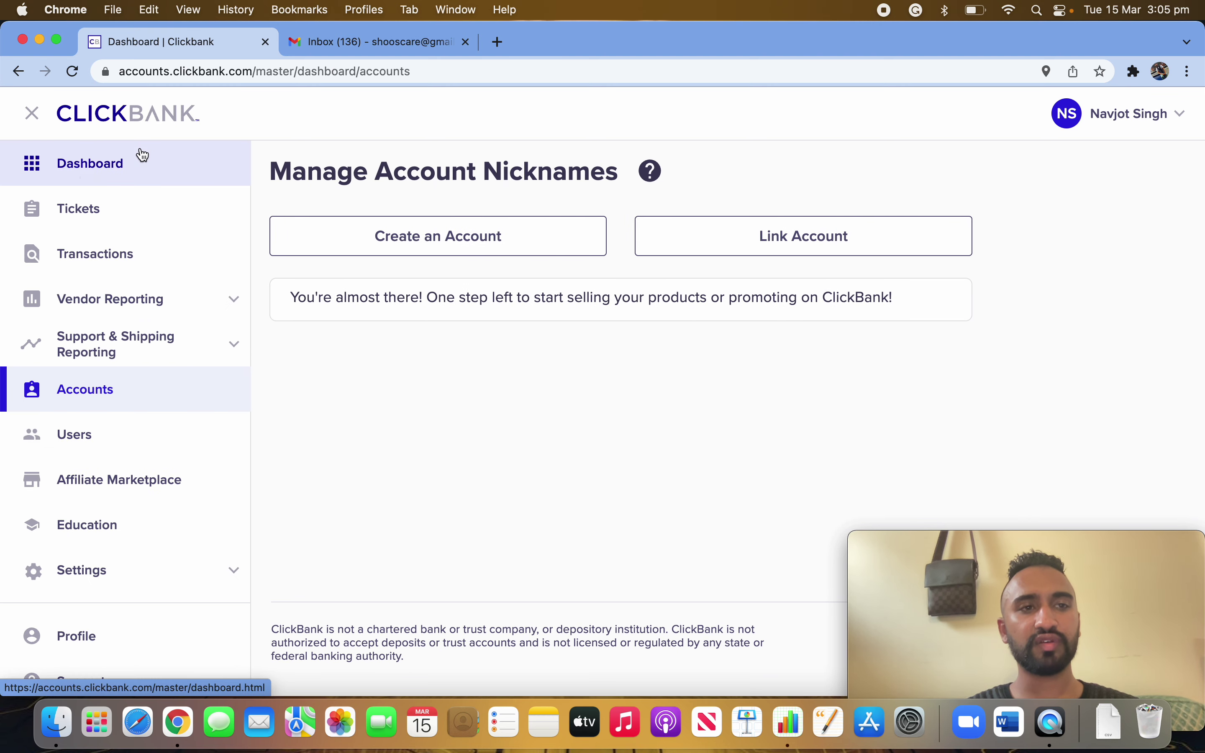
click(143, 155)
click(97, 398)
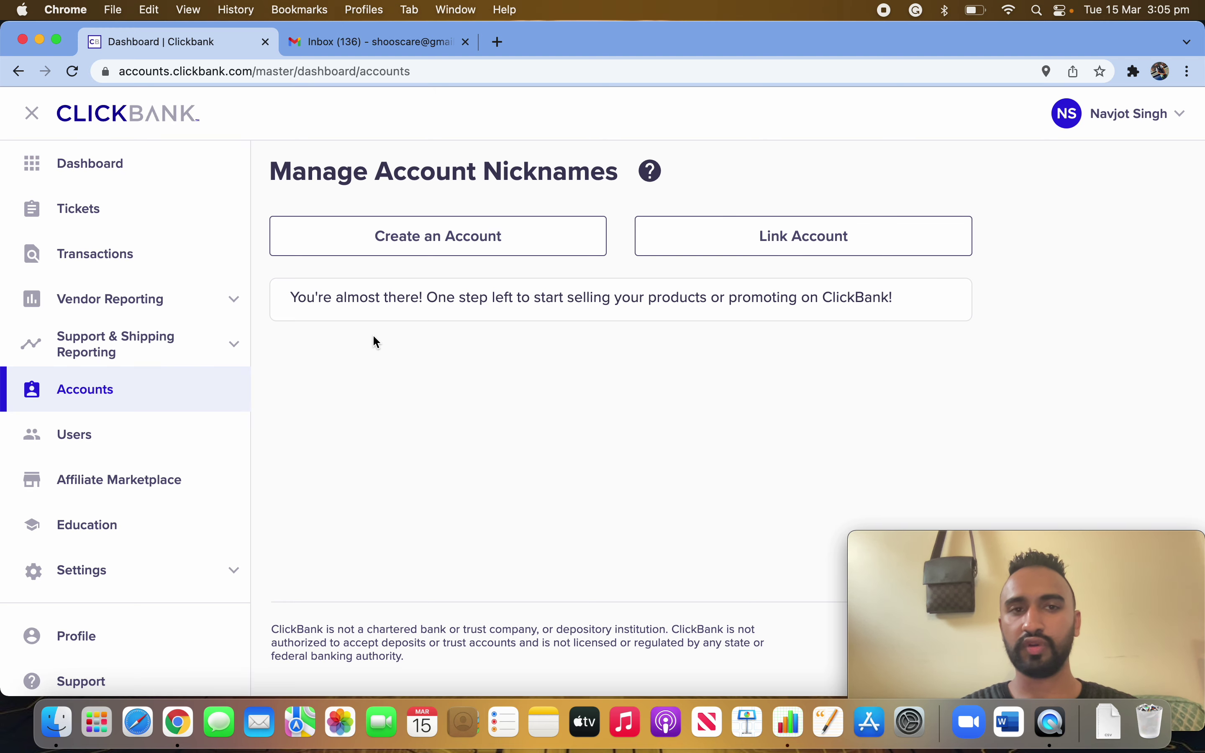
click(451, 239)
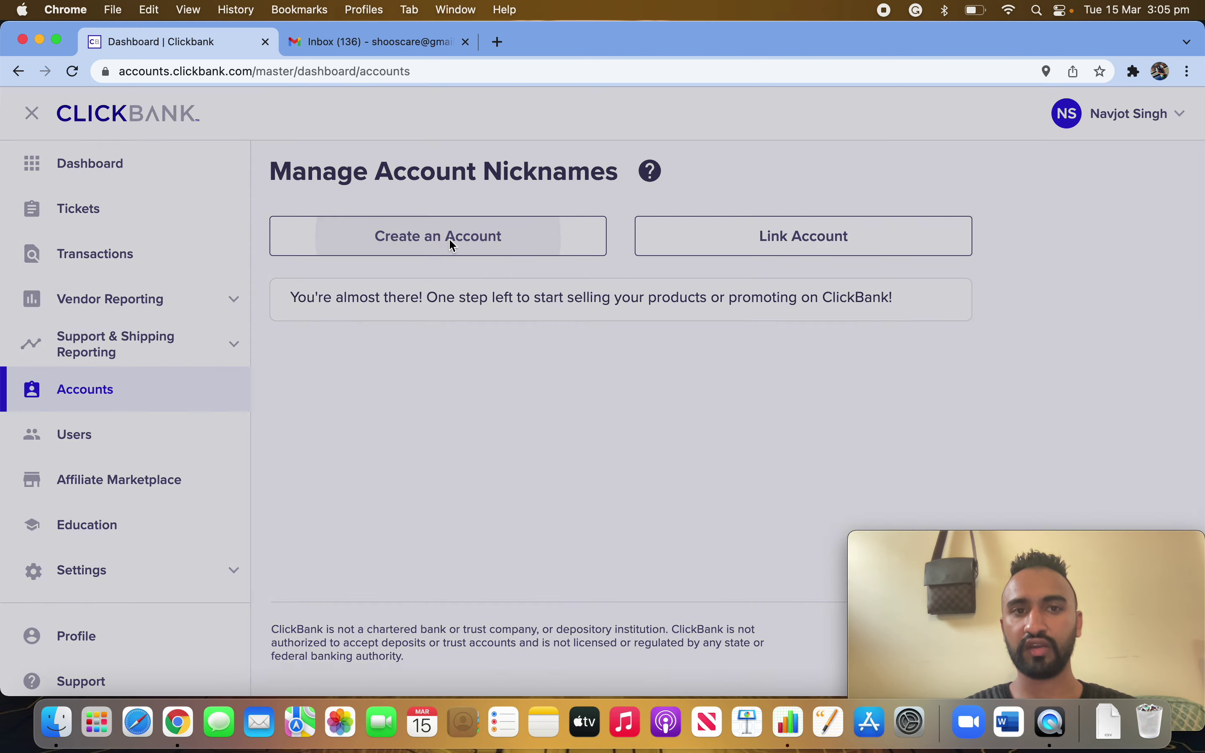
- Set the account type to Affiliate (Promote products) and dismiss the nickname suggestions
click(463, 264)
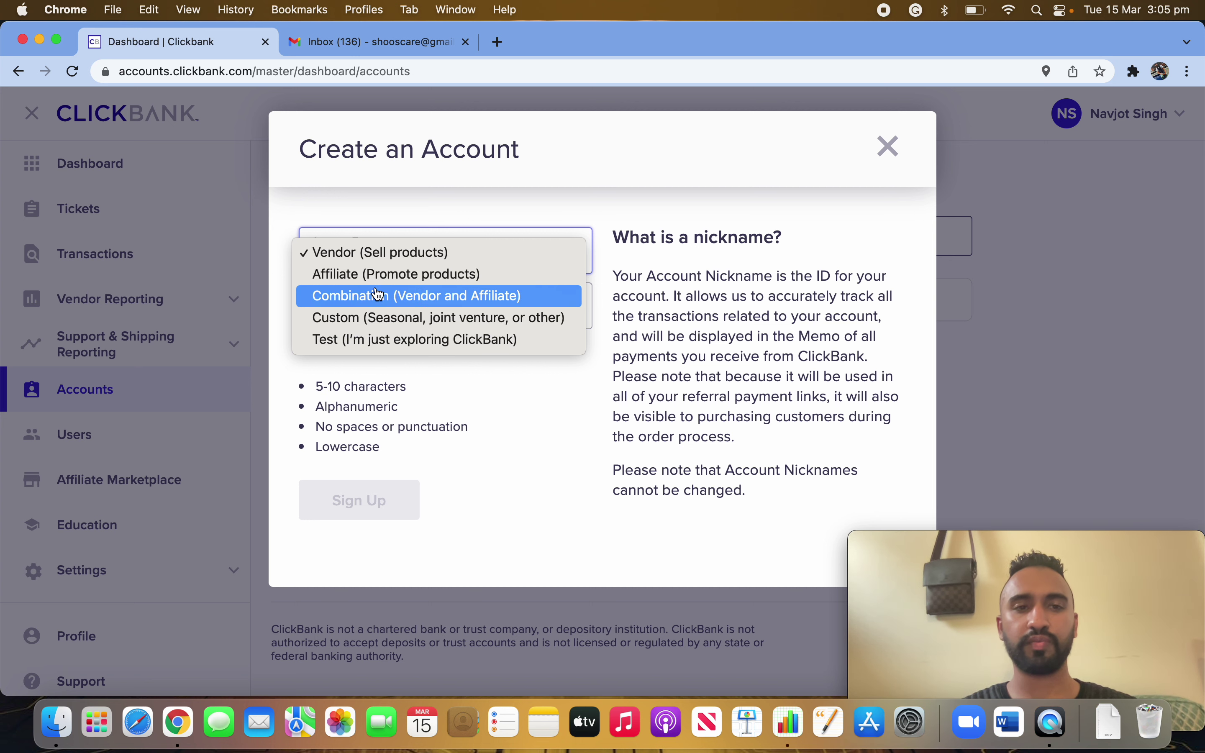
click(421, 282)
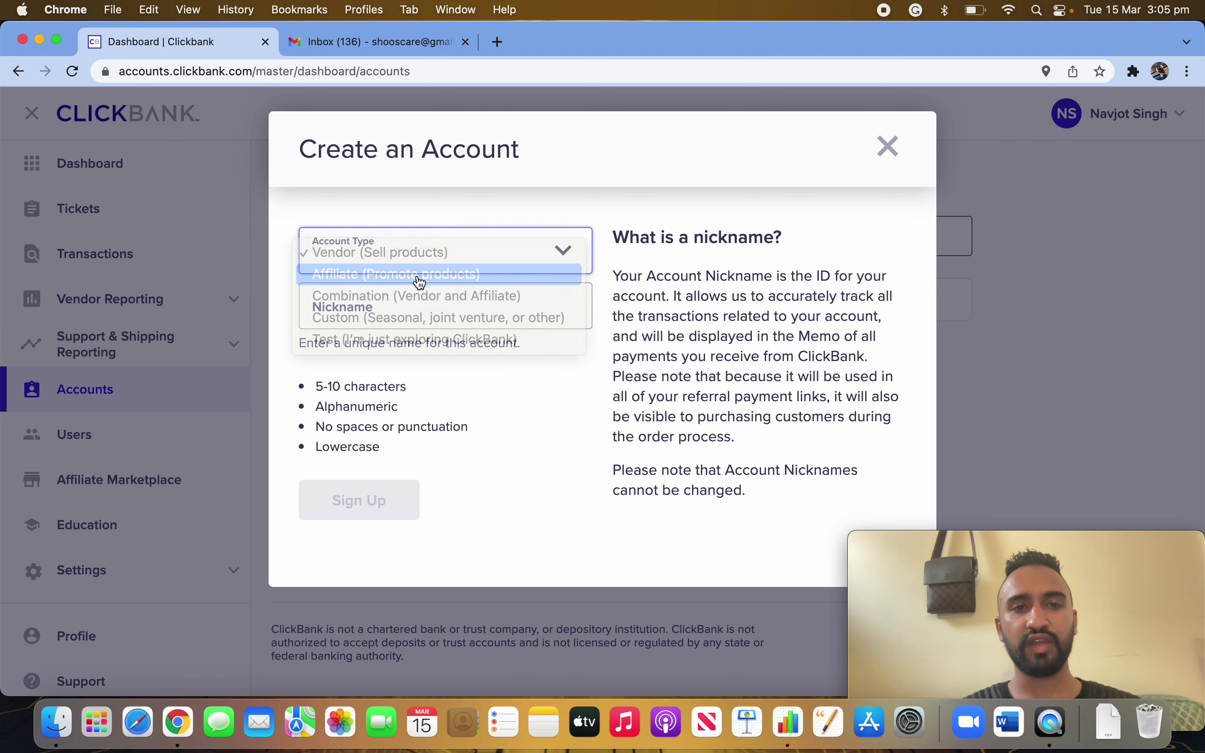
click(370, 309)
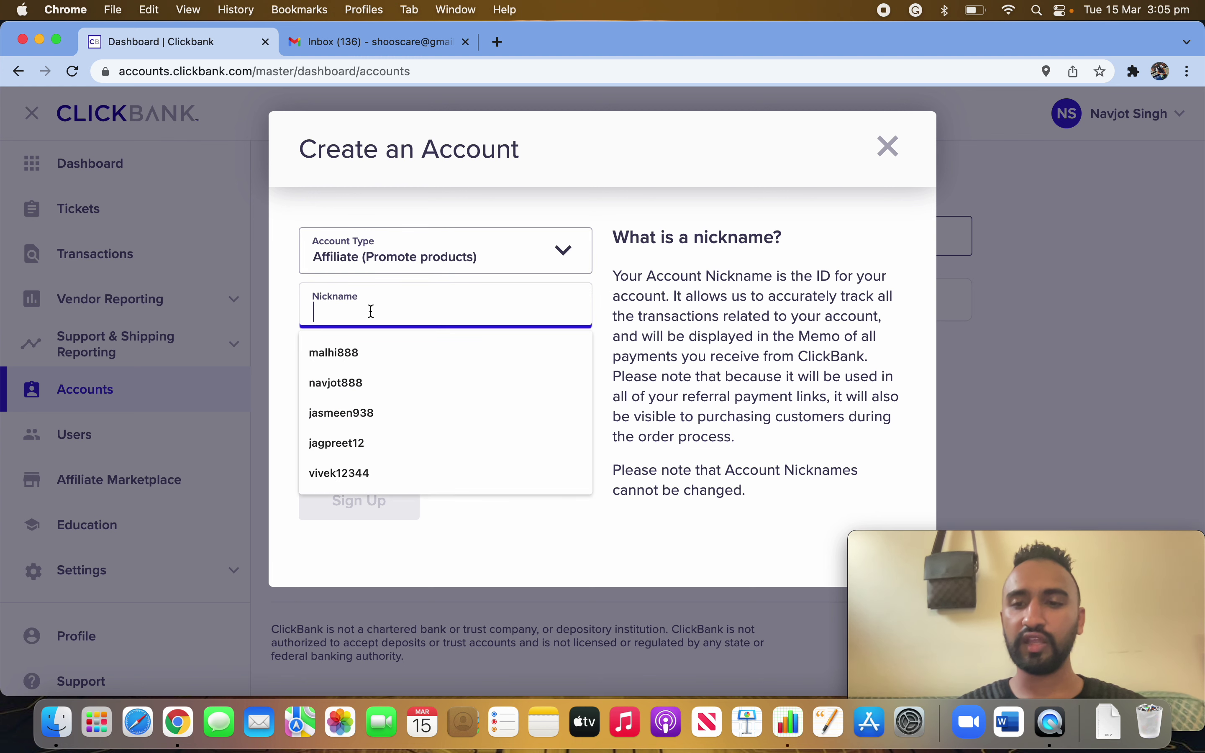
click(475, 518)
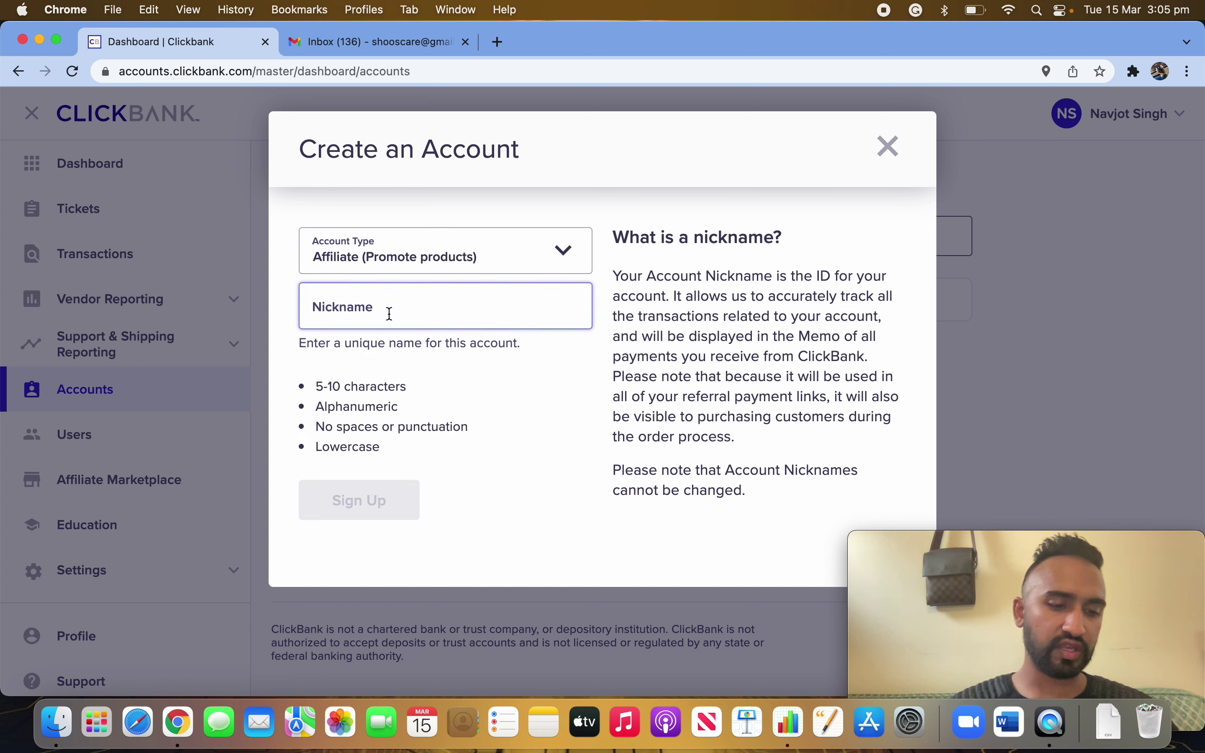
click(390, 313)
- Try several nickname variants until one is reported as available
text(si)
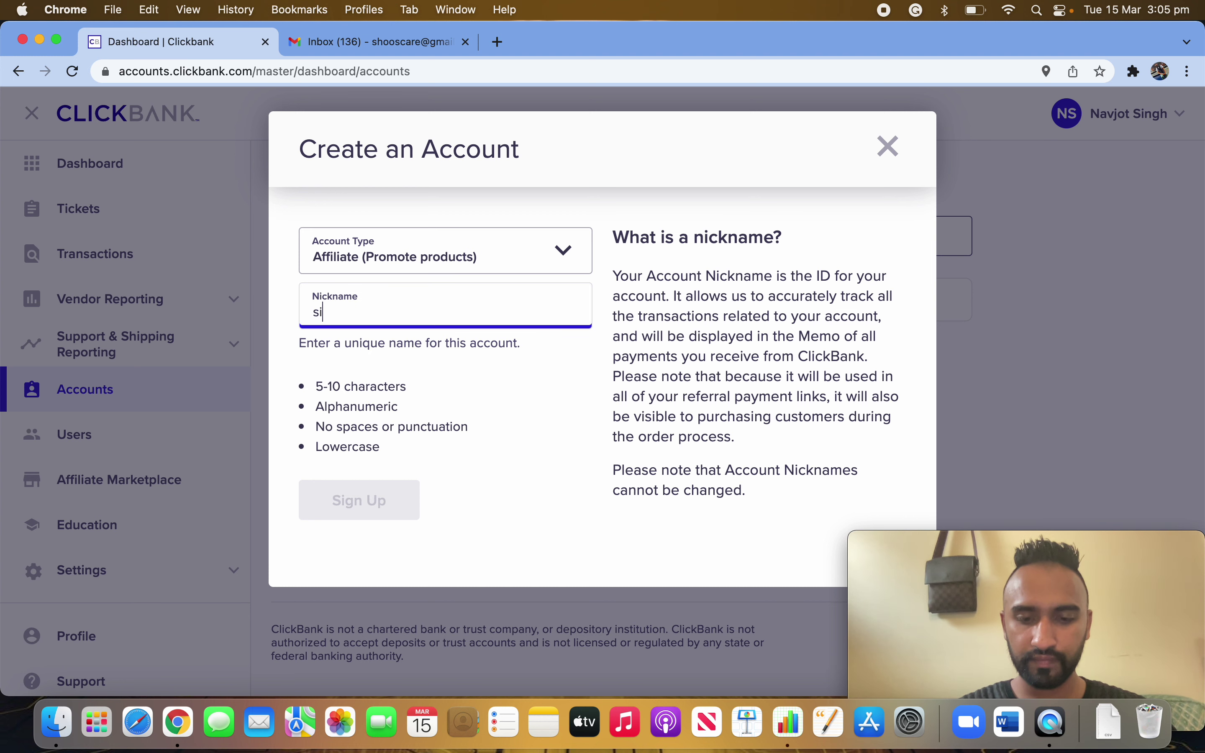
text(ngh888)
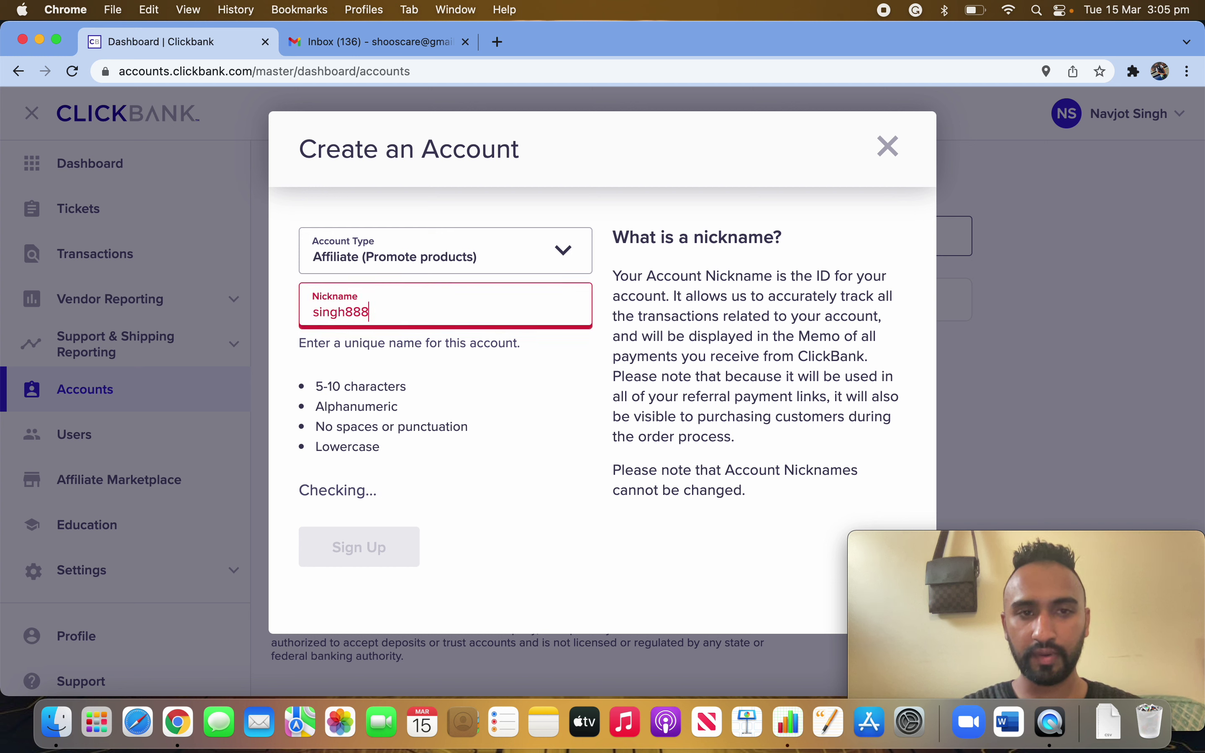
key(BackSpace)
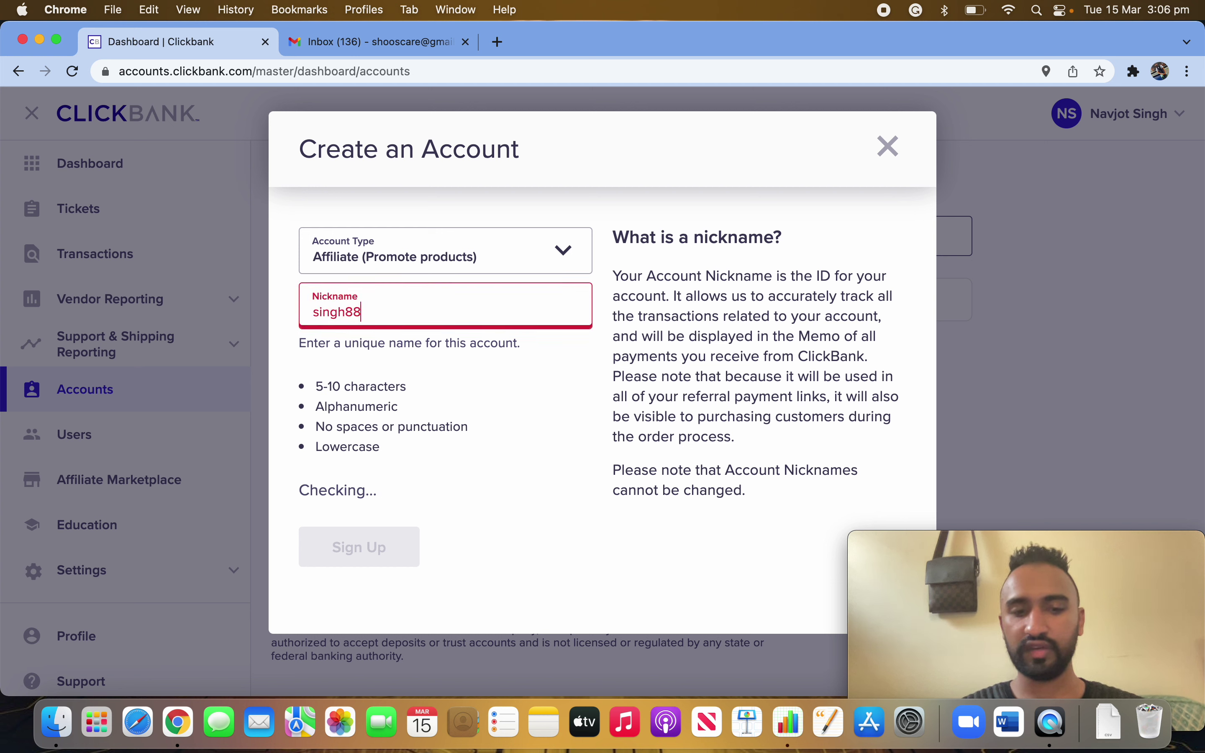
text(5)
key(BackSpace)
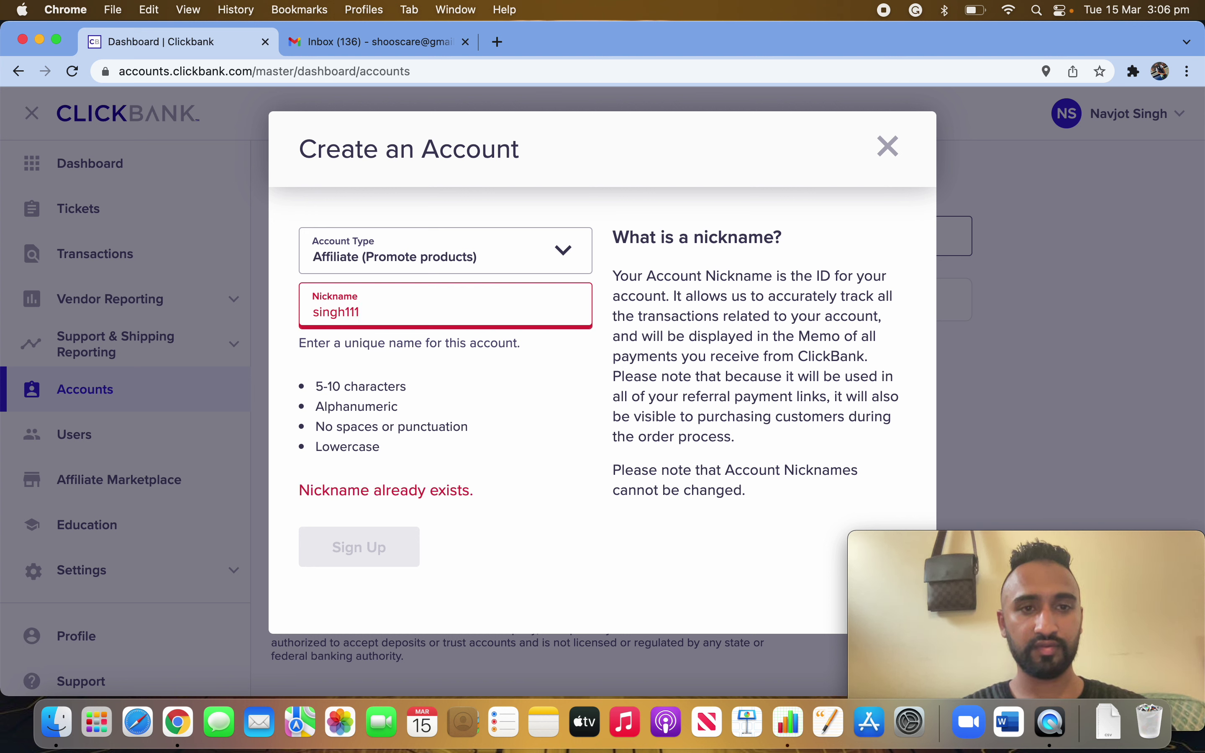
key(BackSpace)
key(BackSpace)
key(BackSpace)
text(999)
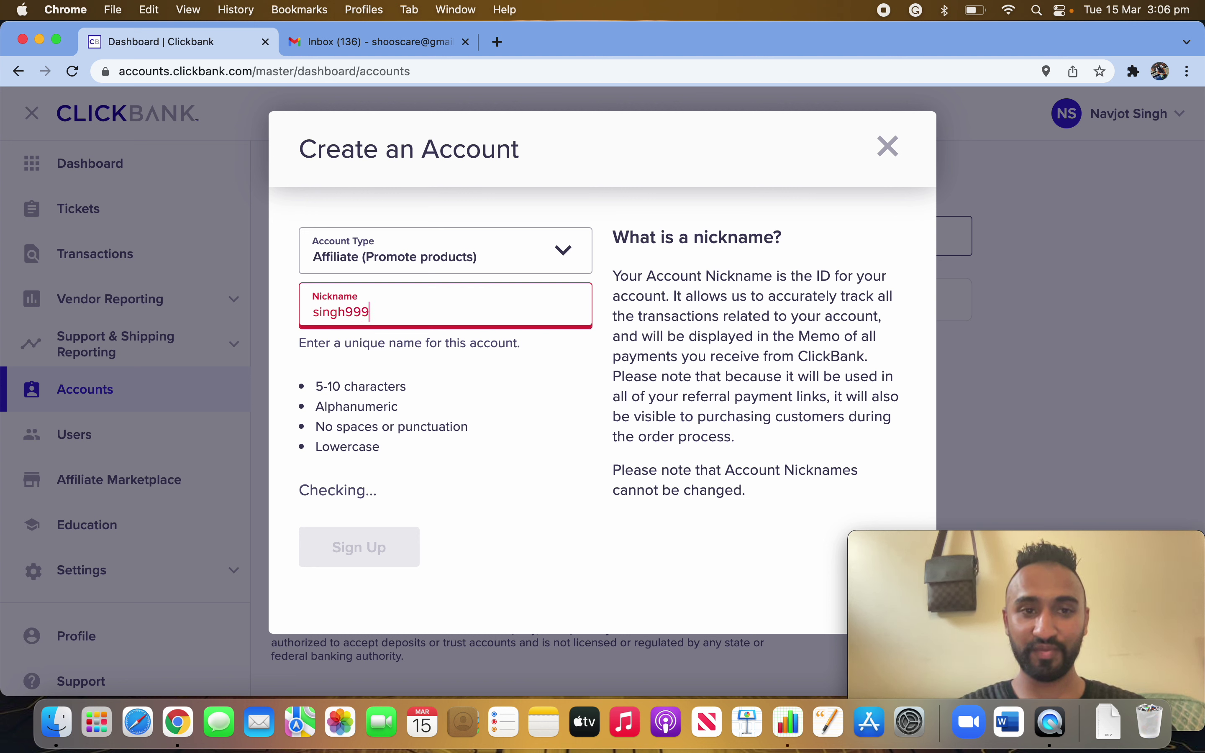
key(BackSpace)
key(BackSpace)
key(BackSpace)
text(222)
key(BackSpace)
key(BackSpace)
text(444)
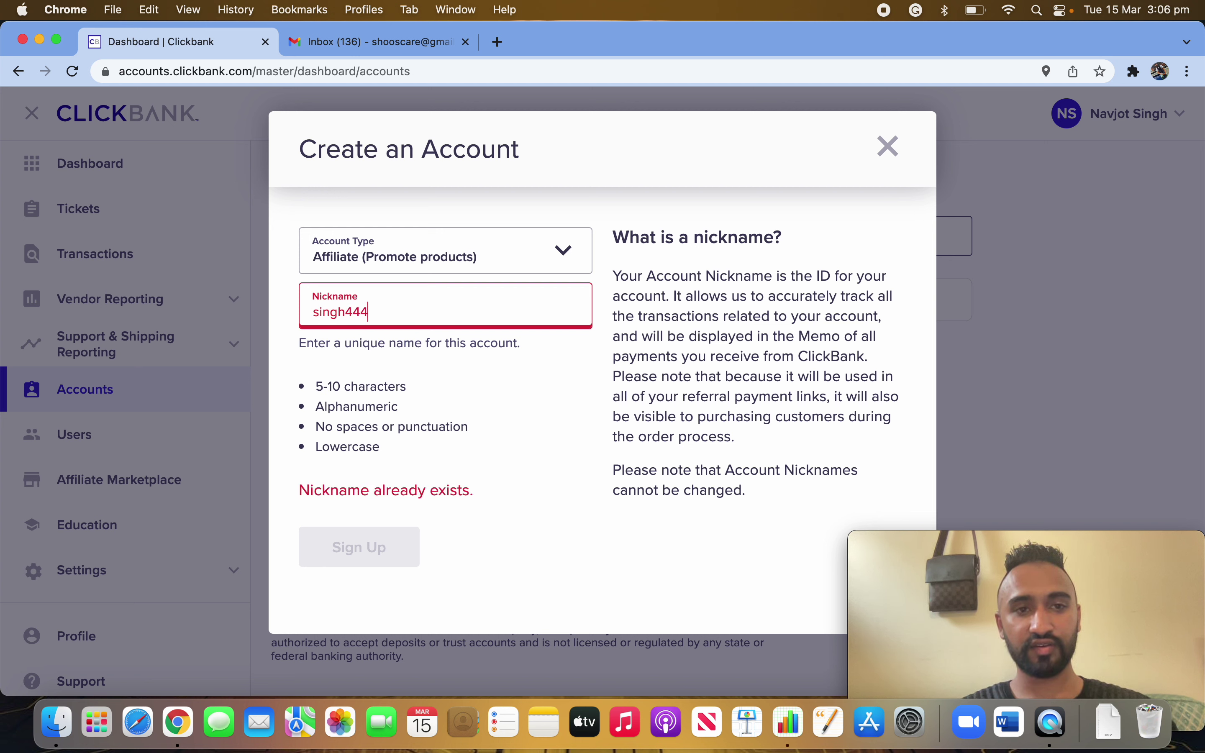
key(BackSpace)
key(BackSpace)
key(BackSpace)
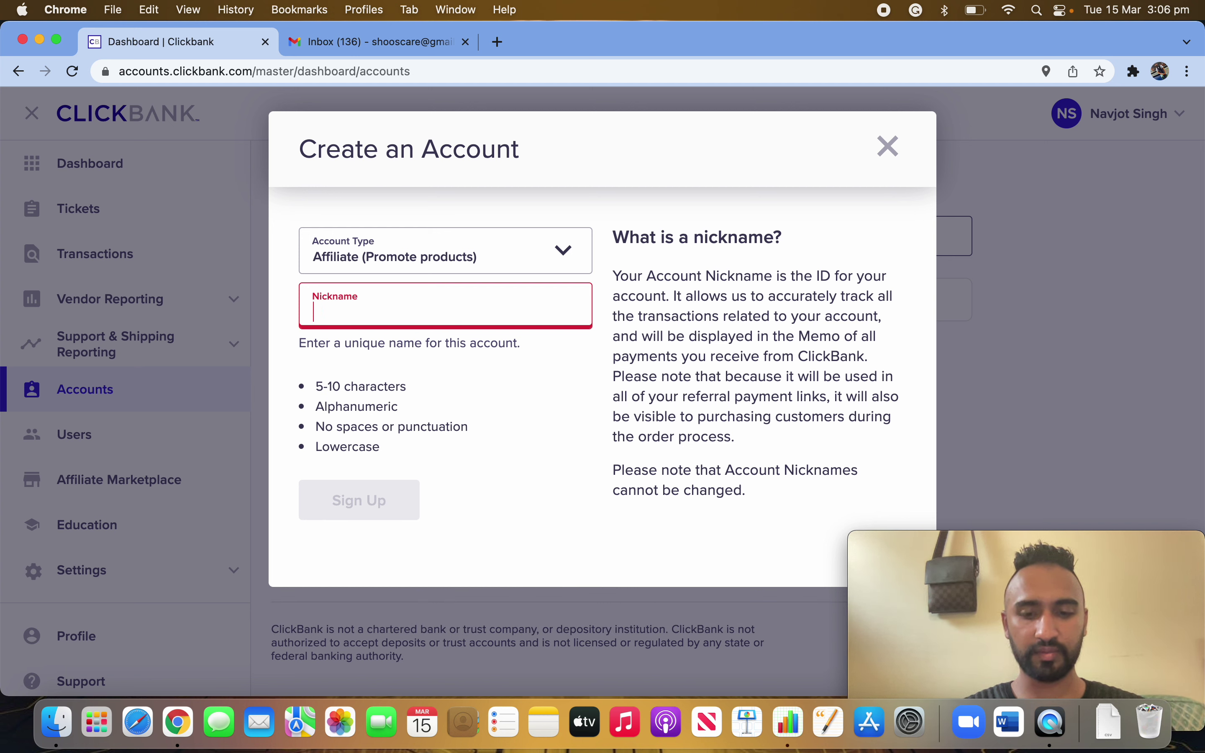
text(navjot555)
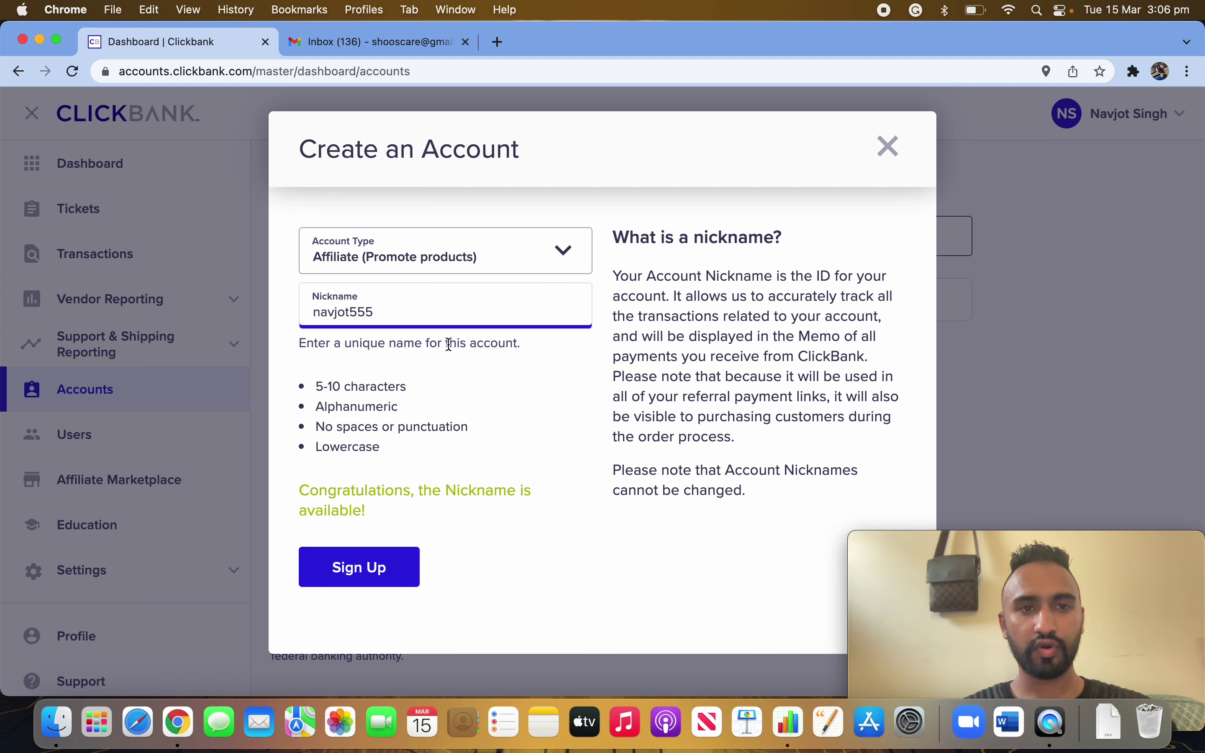
click(583, 381)
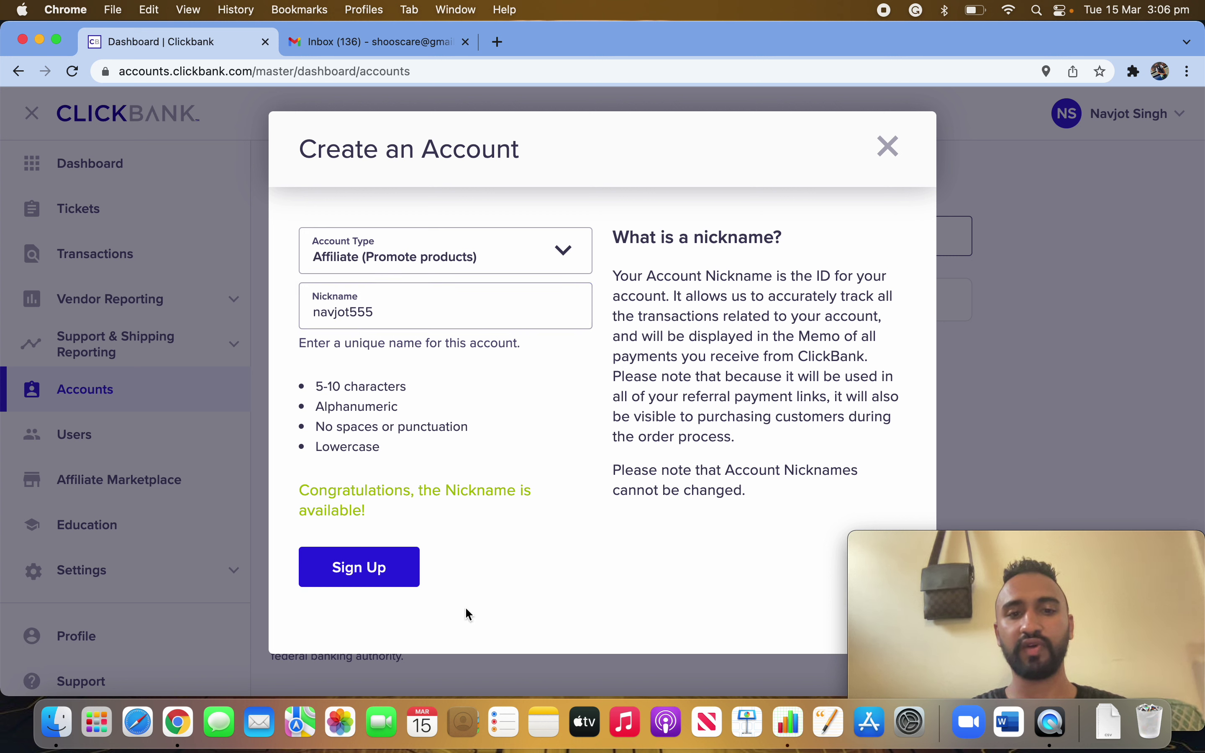
- Sign up with the available nickname, open its home page, then return to the nicknames list
click(363, 577)
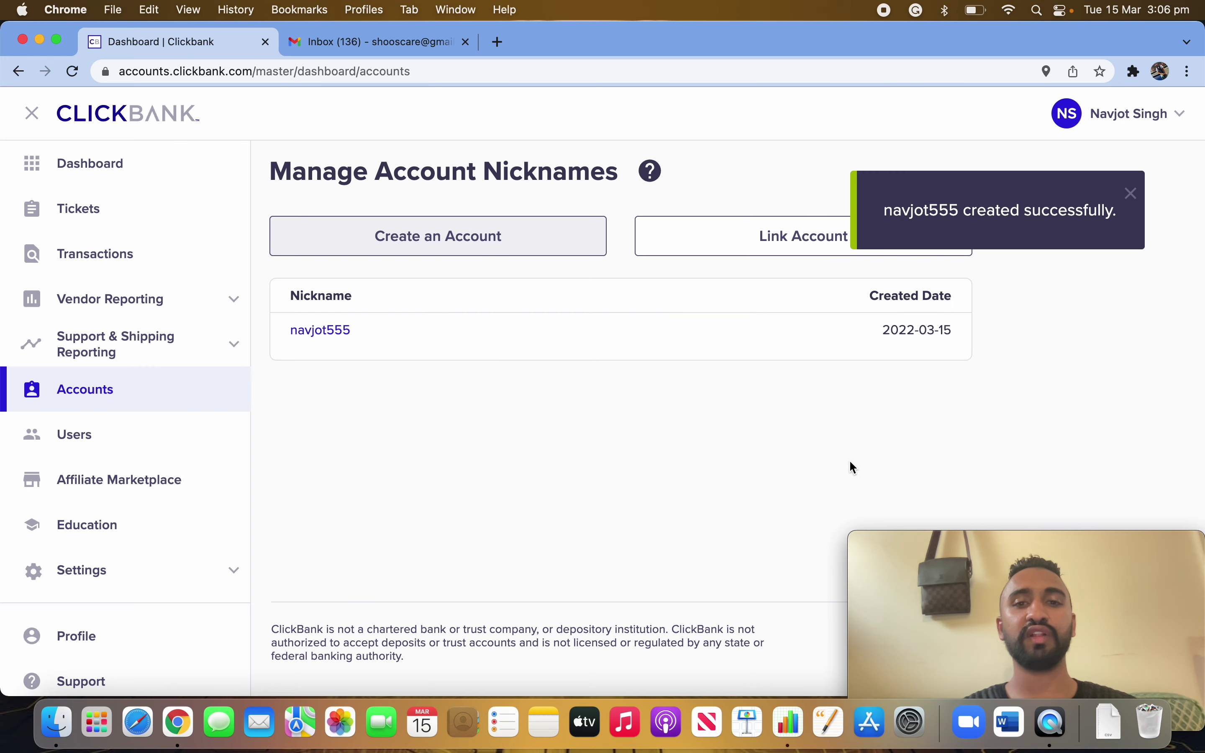
click(337, 338)
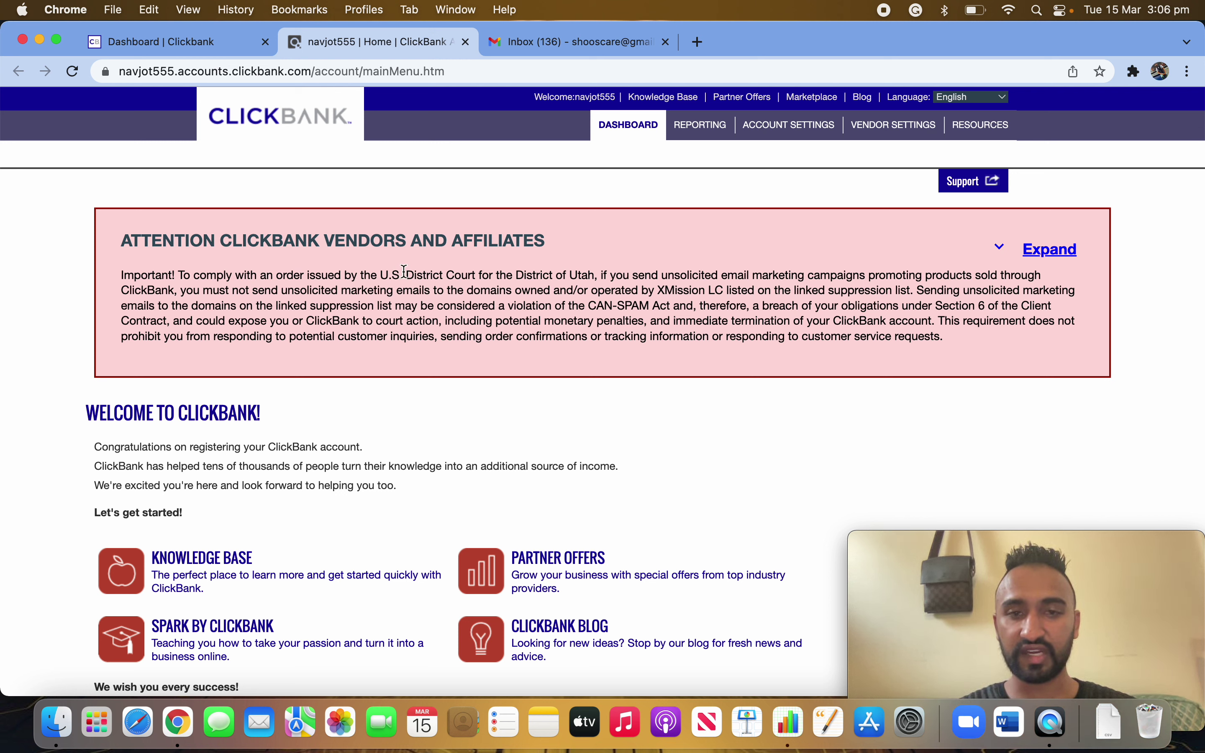
click(180, 42)
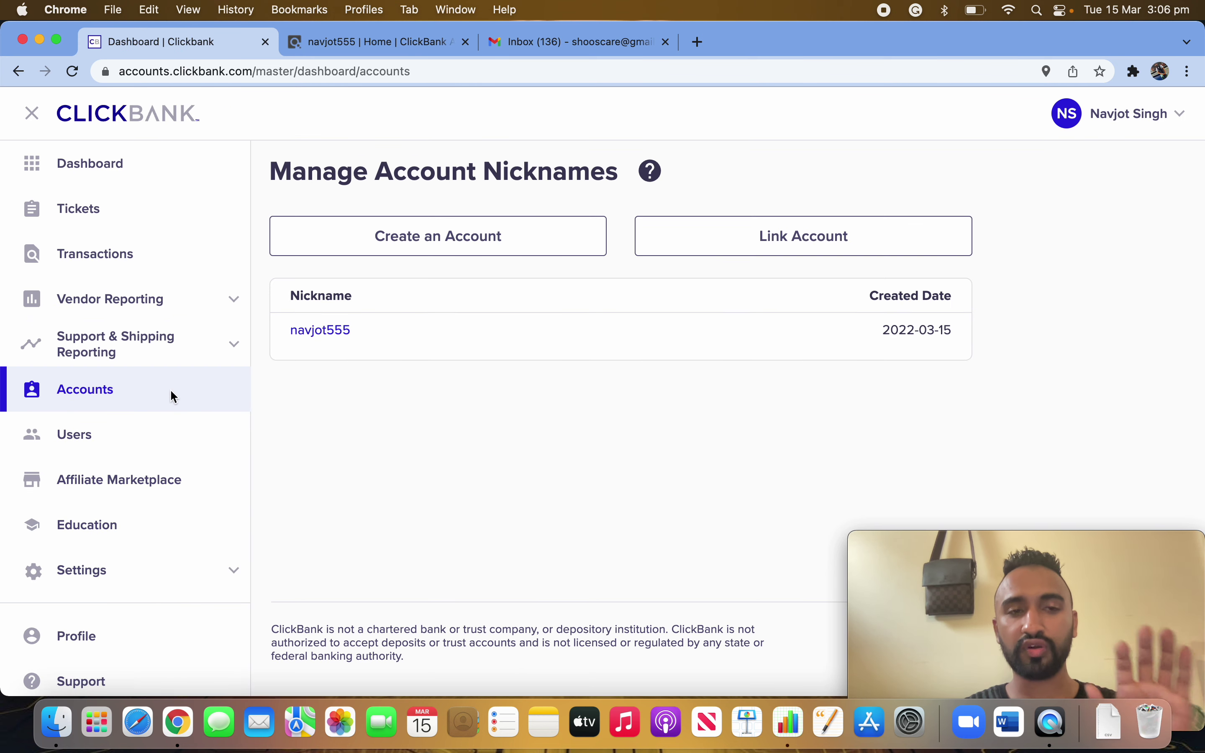
scroll(201, 581, down, 2)
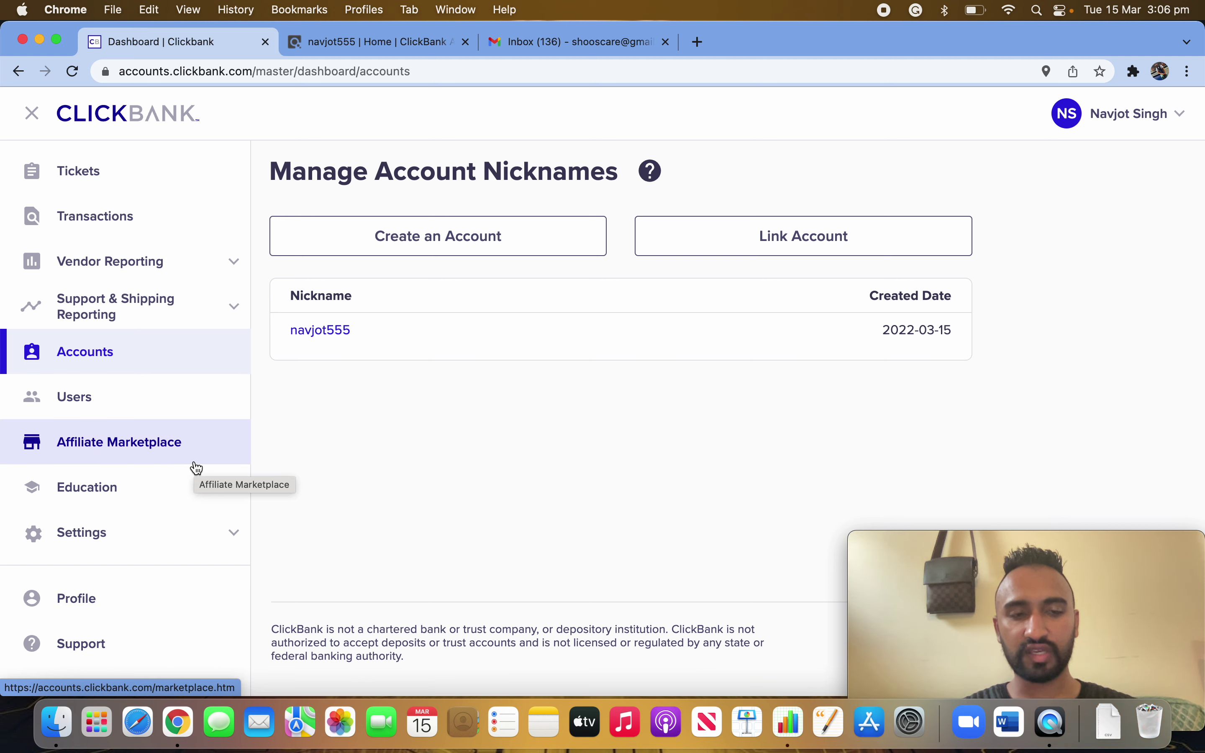
- Visit the Profile page, then return to Accounts and open the new nickname's home page
click(82, 602)
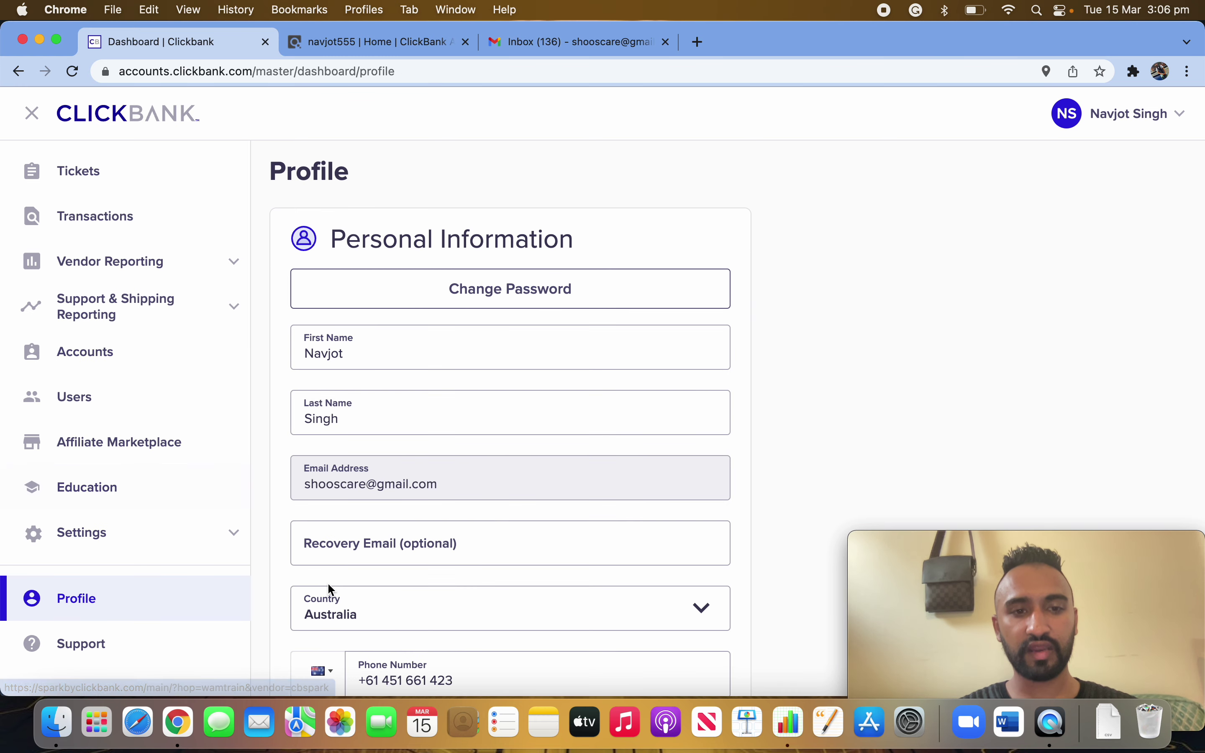
scroll(328, 588, down, 15)
scroll(369, 424, up, 15)
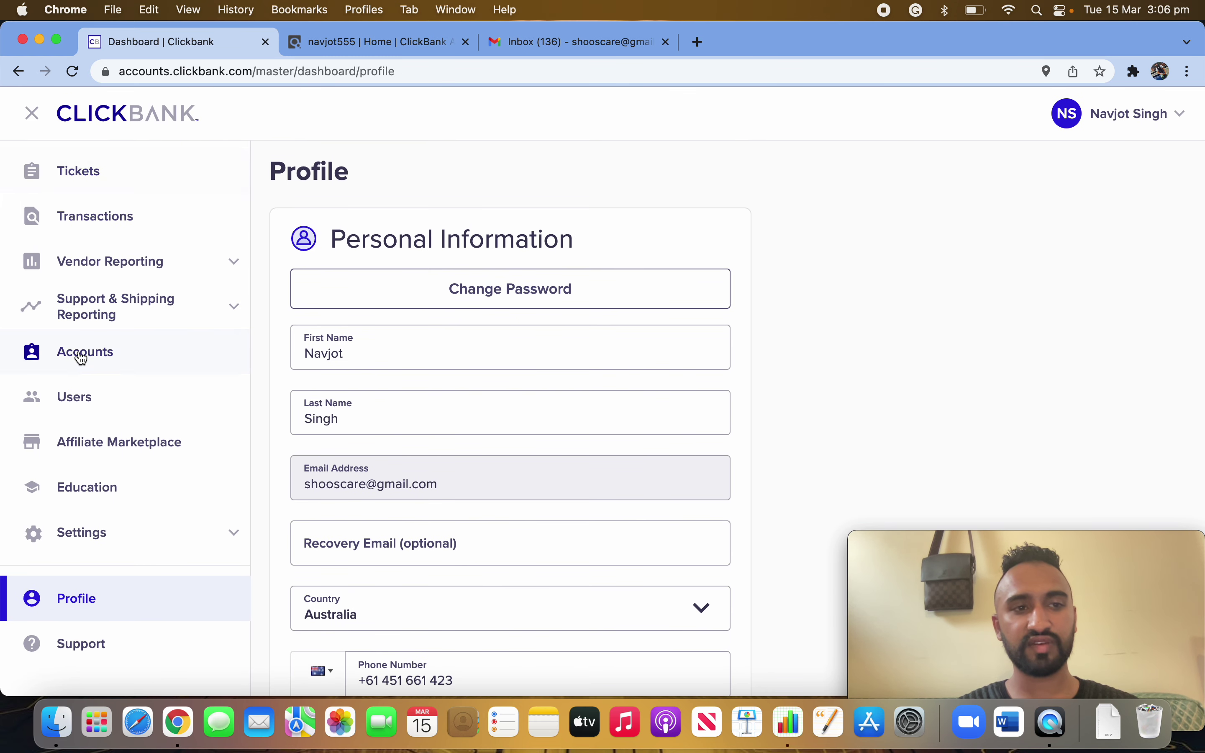
click(122, 366)
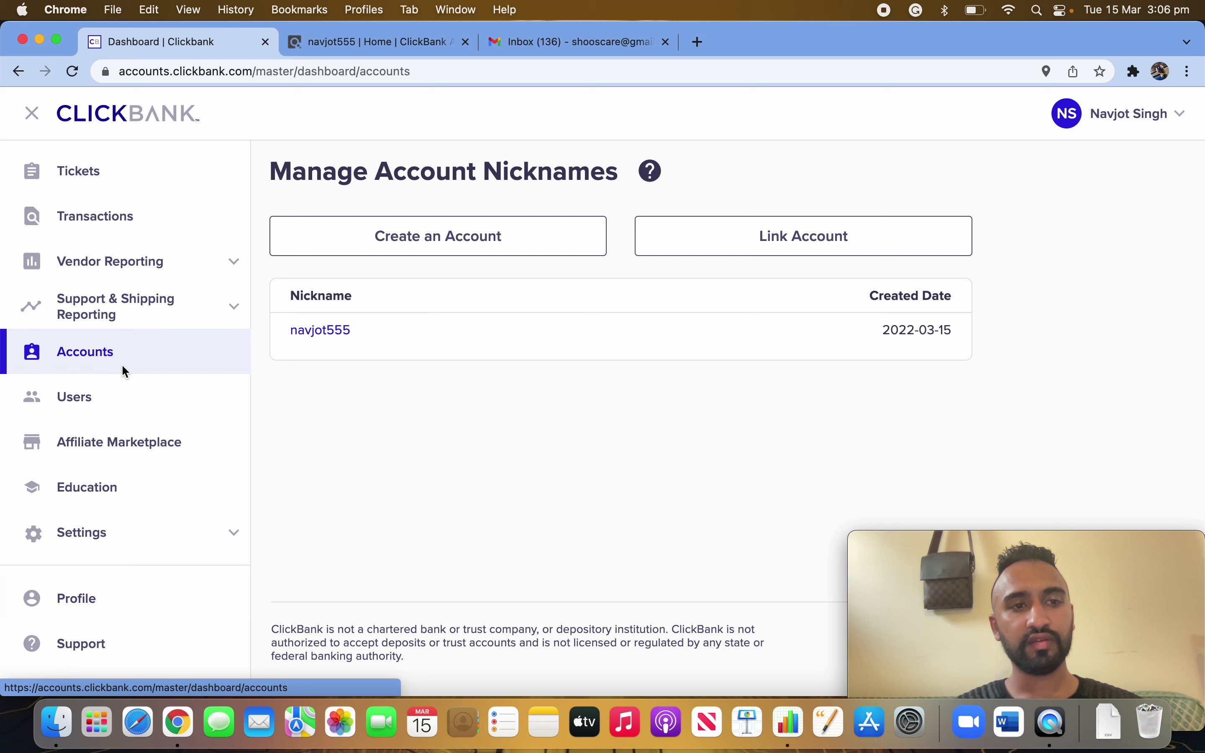
click(324, 334)
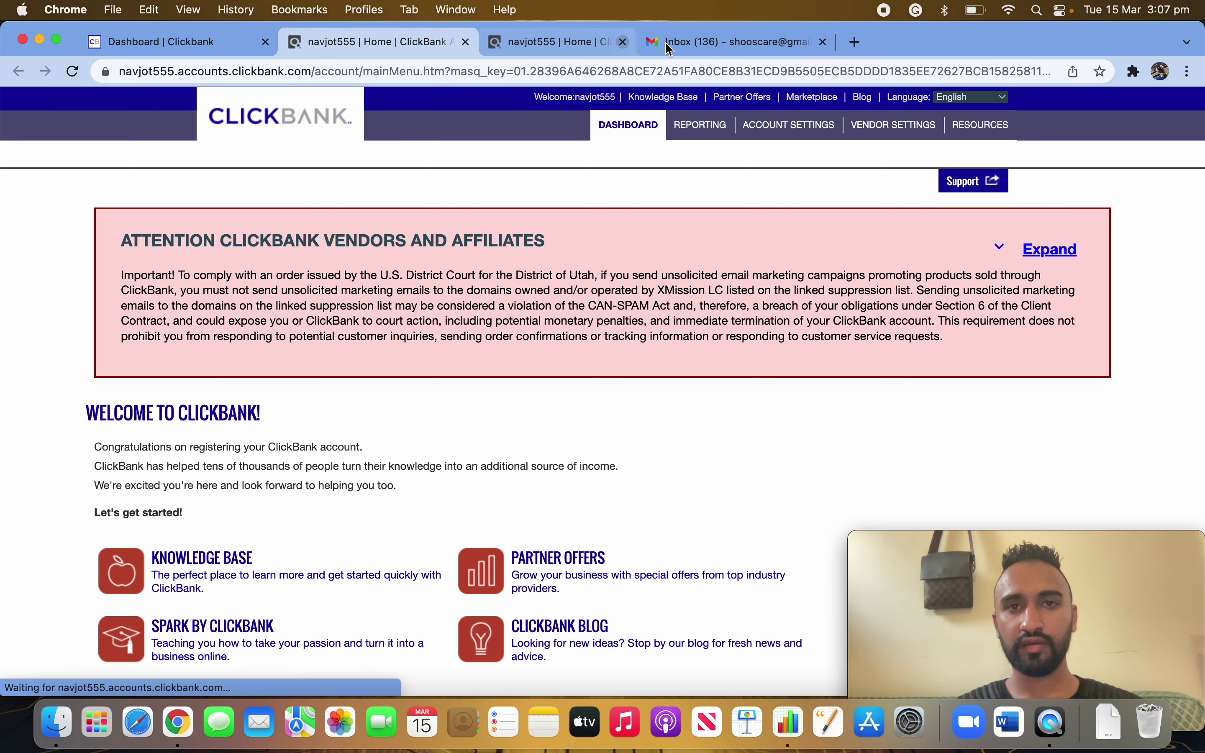
- Close the duplicate home tab and scroll to the email confirmation notice
click(667, 41)
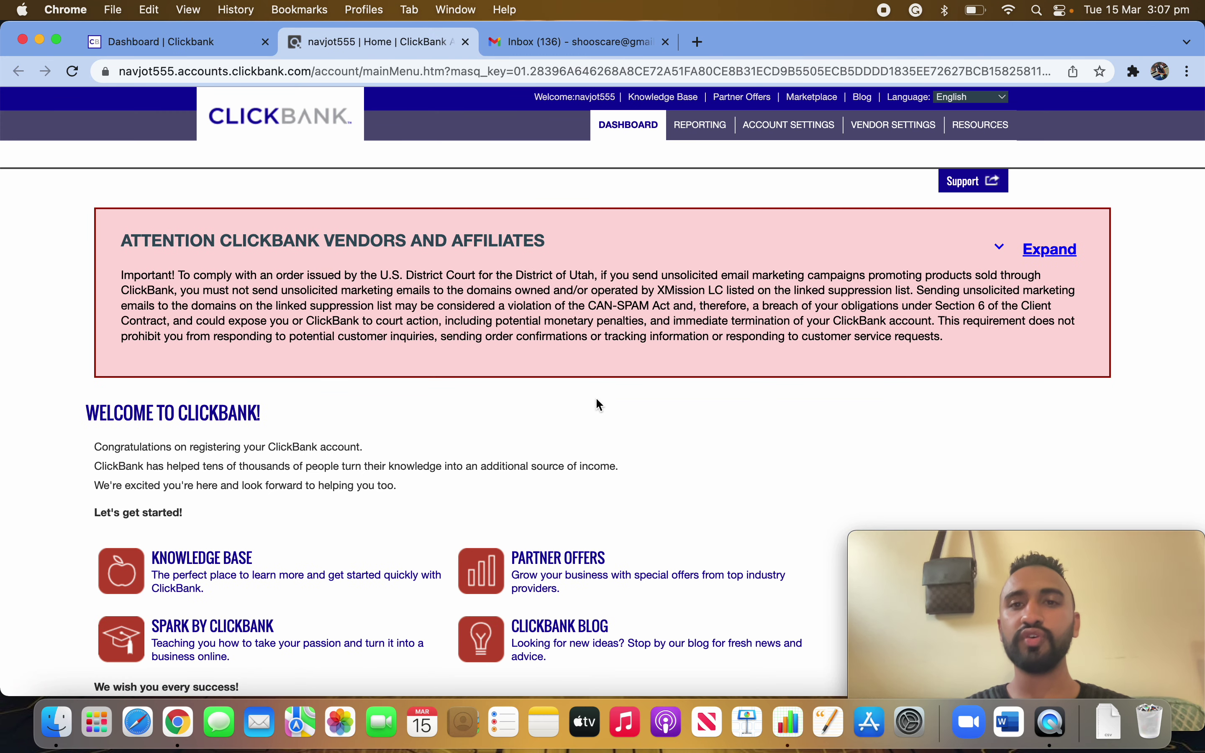
scroll(598, 449, down, 3)
scroll(596, 507, down, 10)
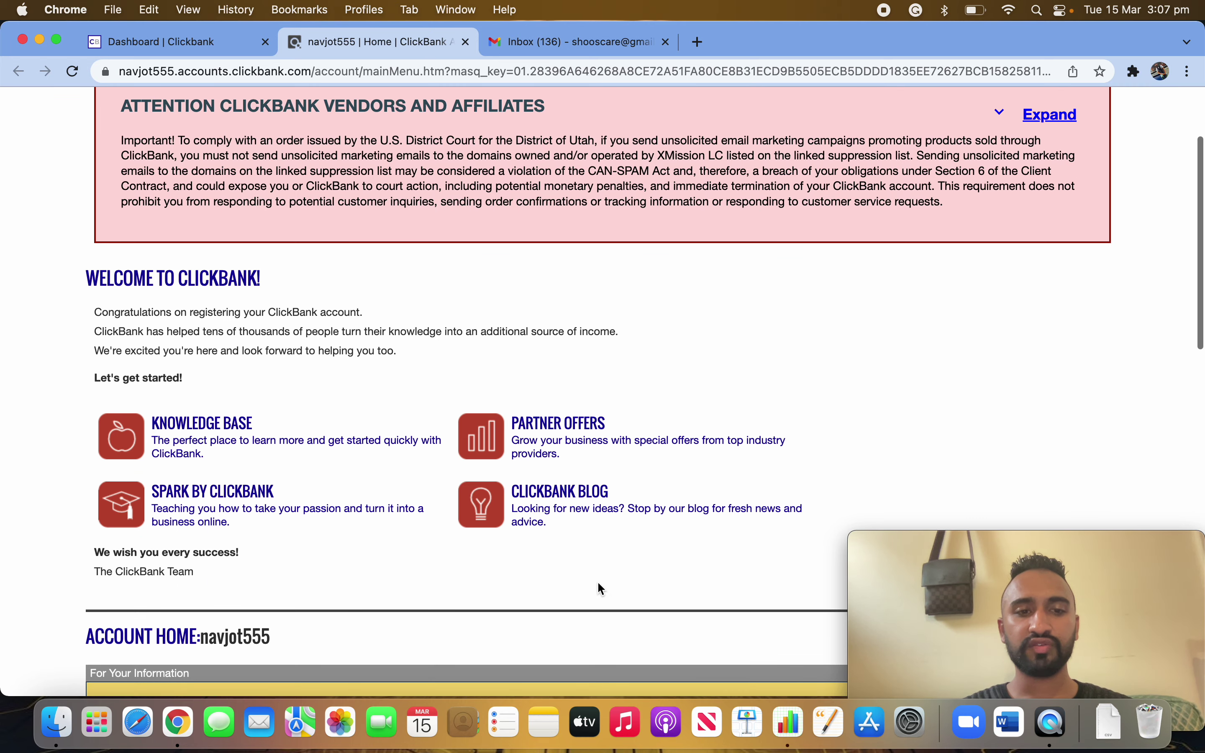
scroll(596, 660, down, 1)
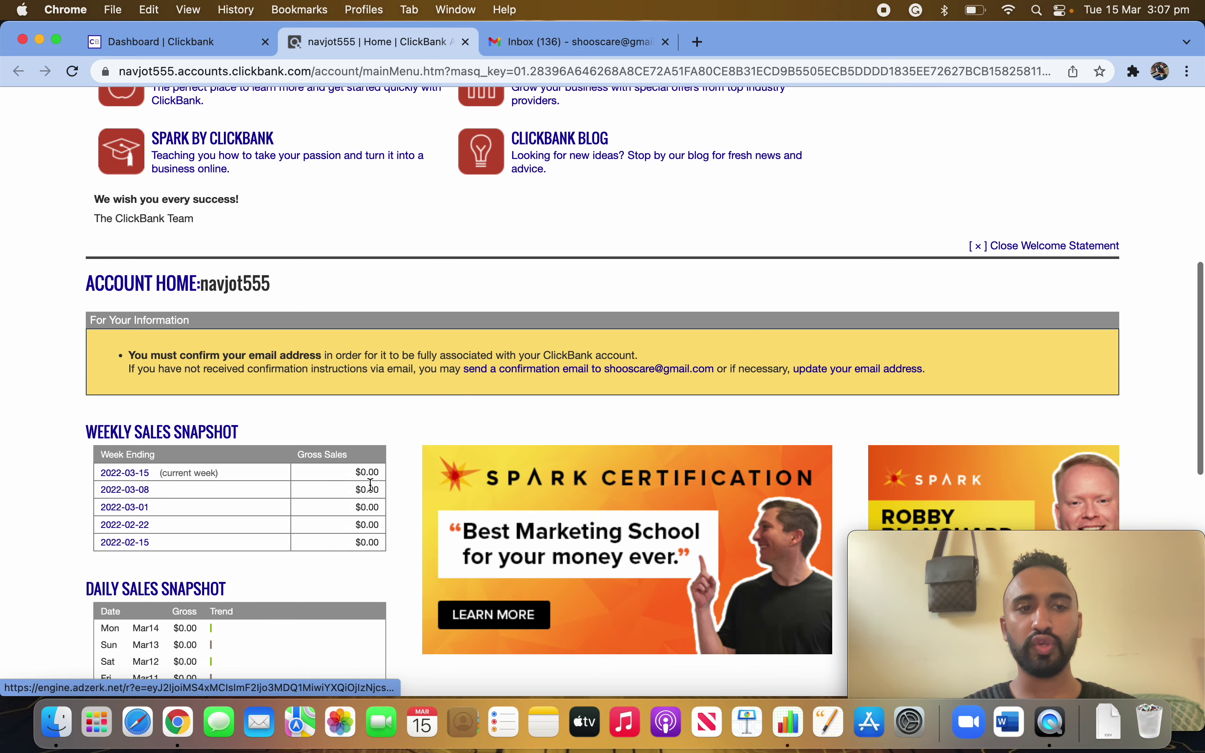
drag(151, 359, 682, 375)
click(765, 392)
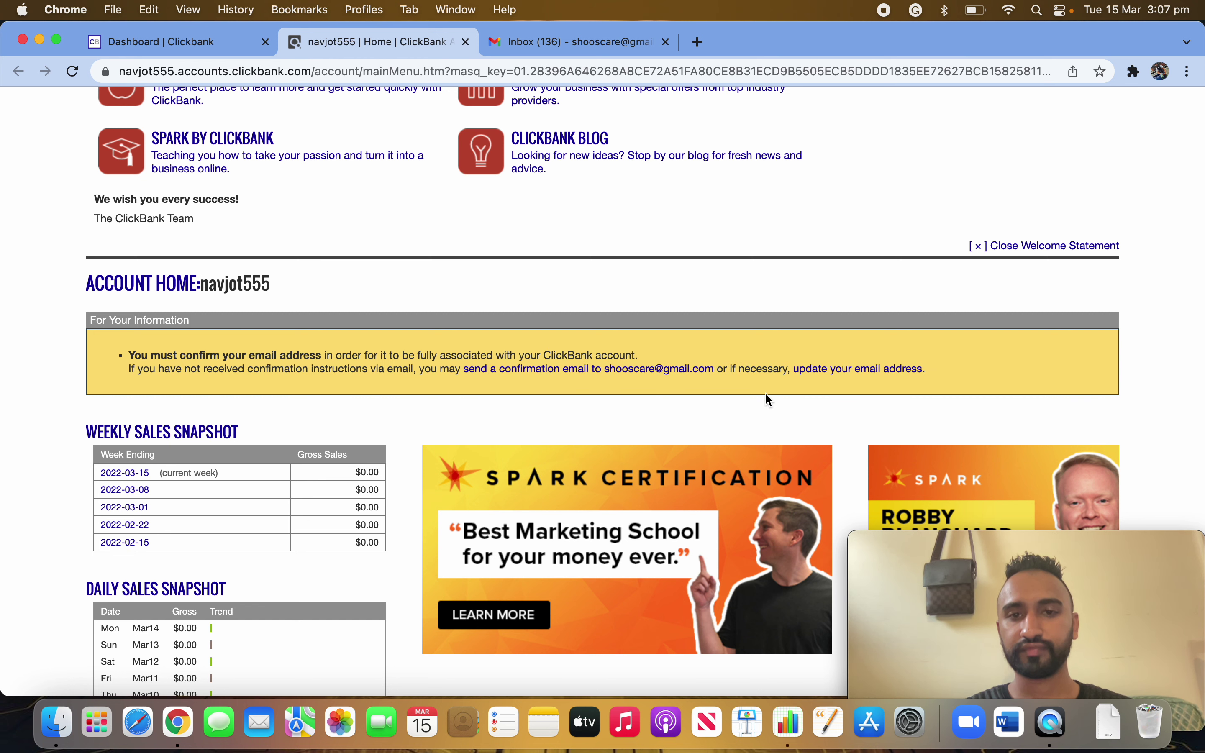
- Send the confirmation email, then refresh Gmail and open the Email Update Verification message
click(580, 373)
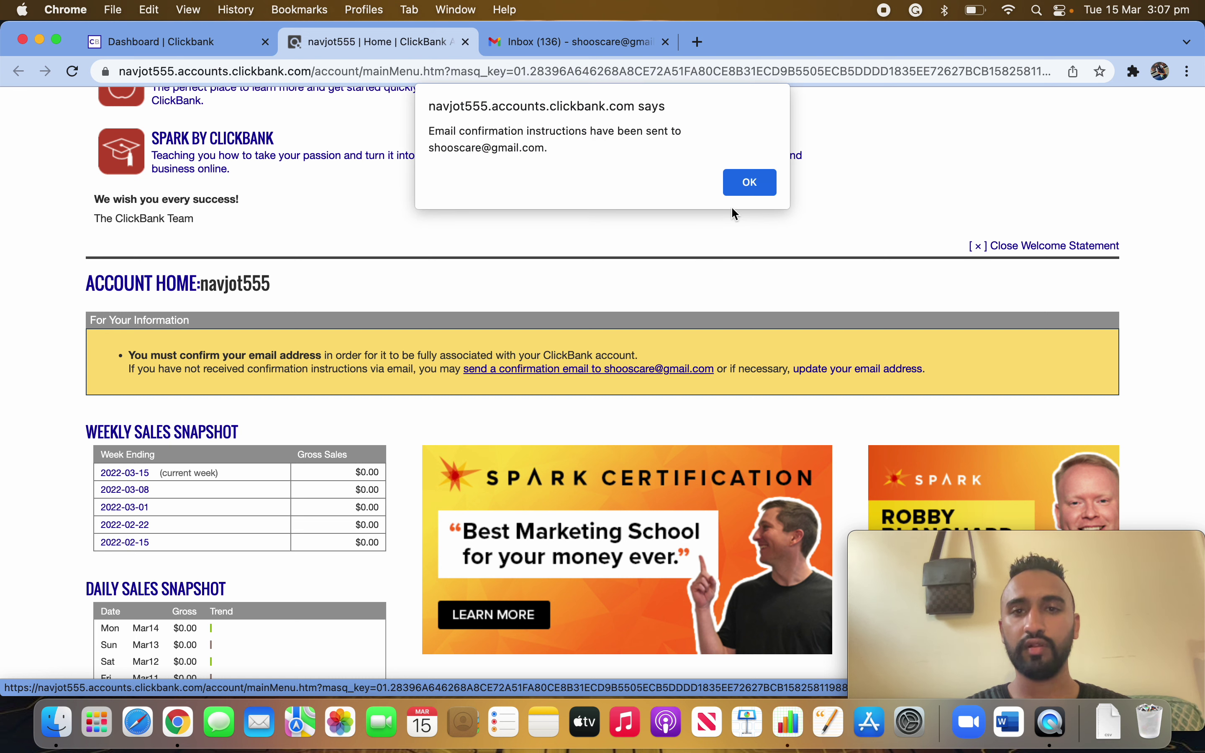
click(749, 183)
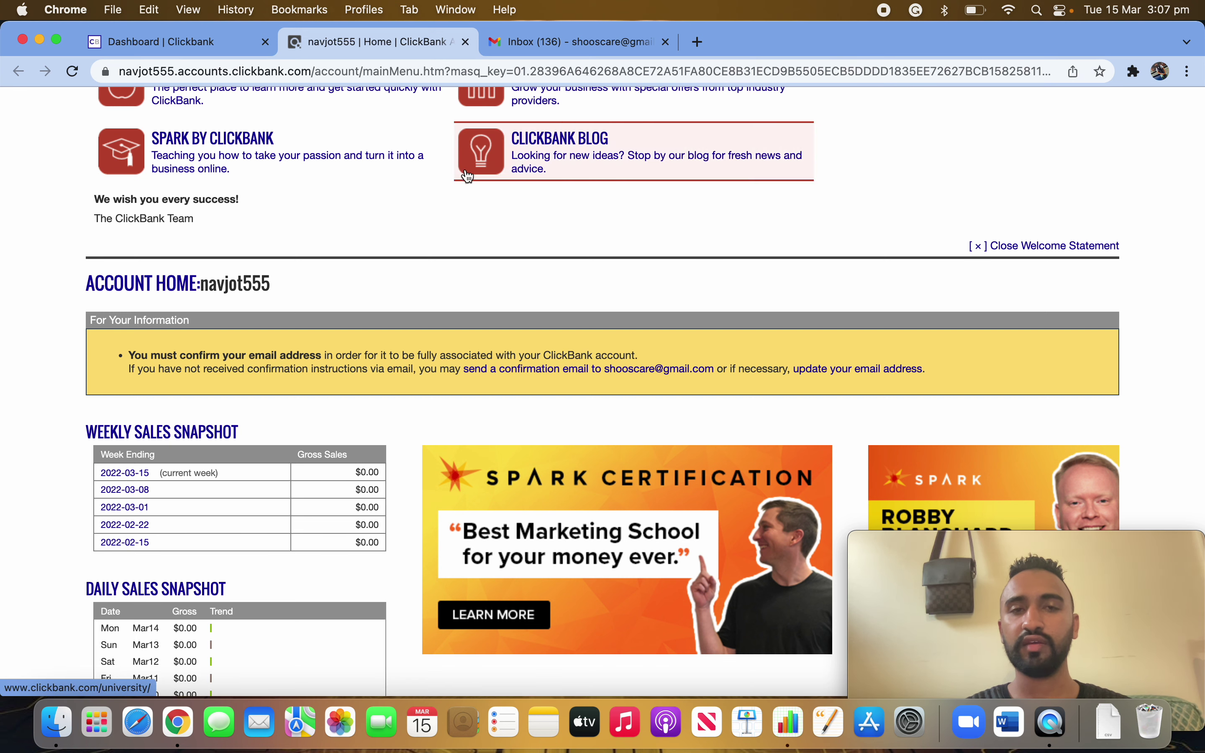
click(585, 44)
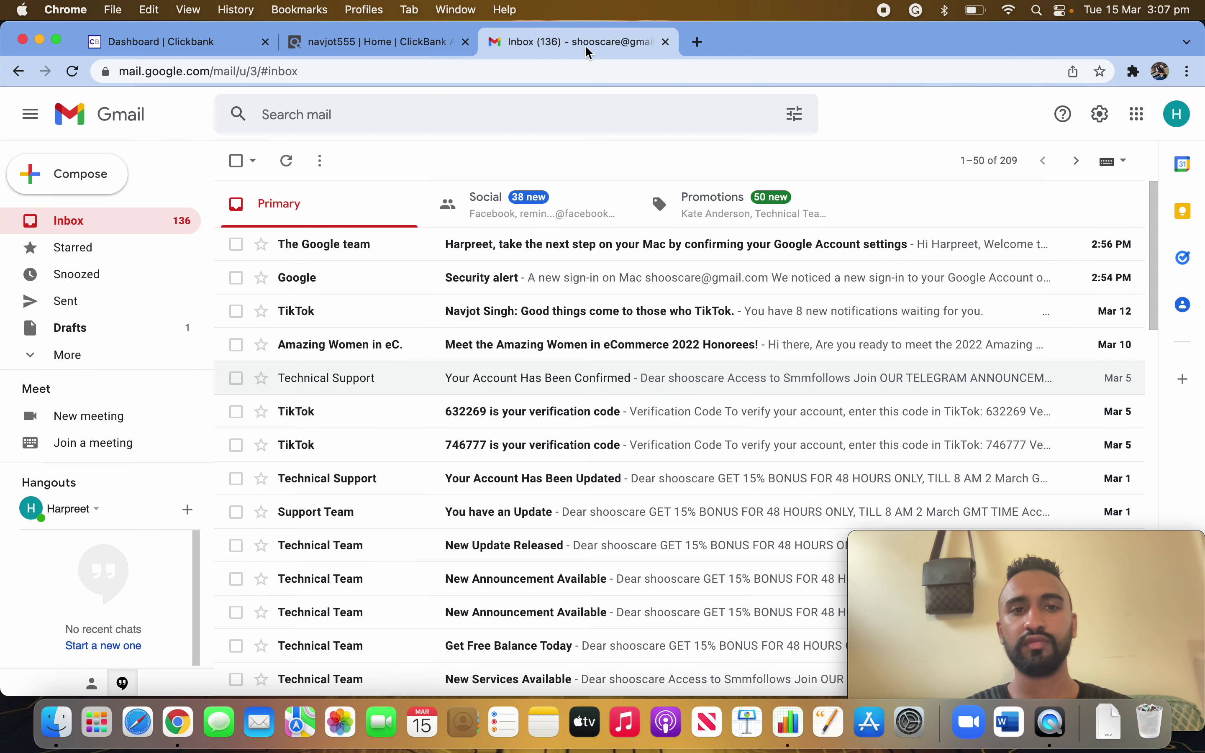
click(288, 163)
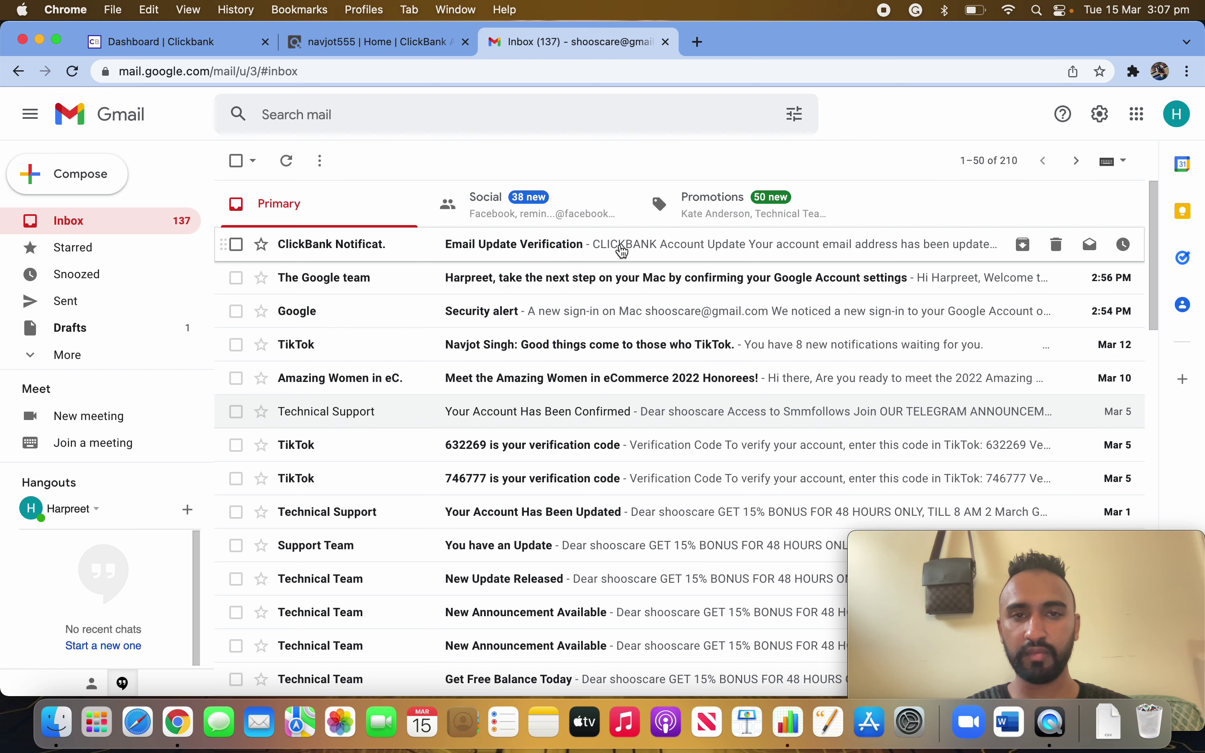
click(634, 251)
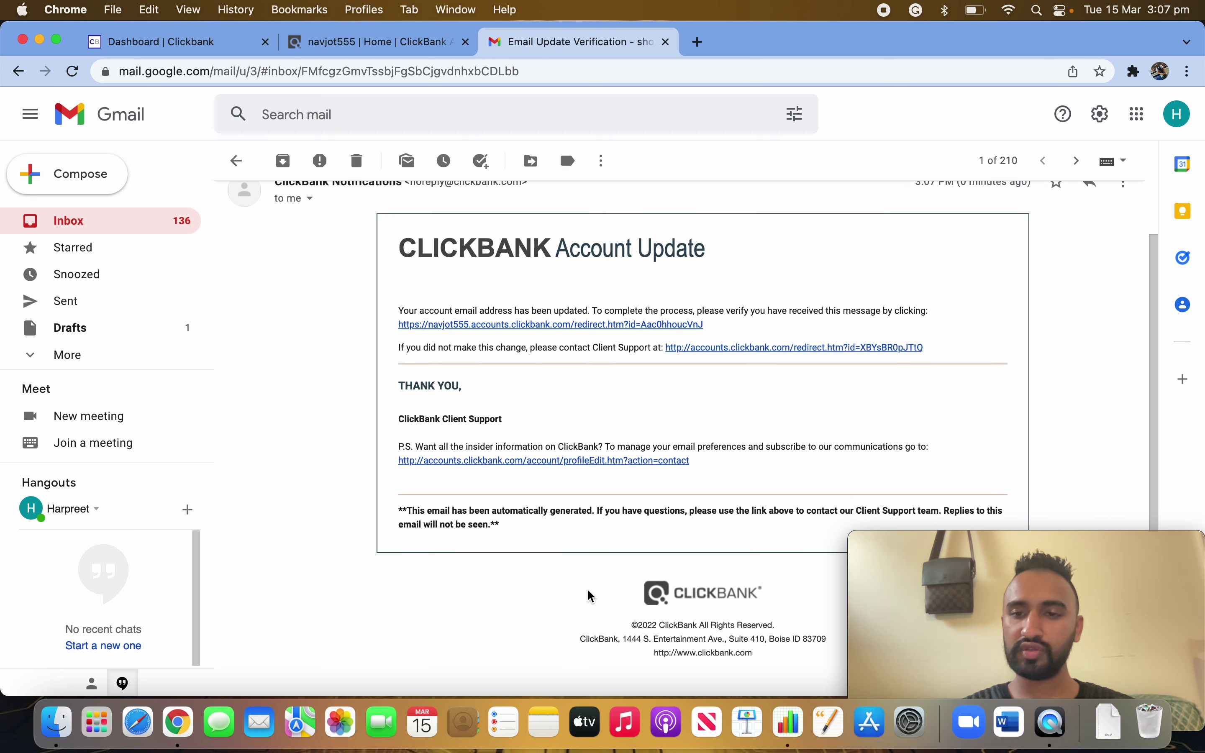
click(380, 46)
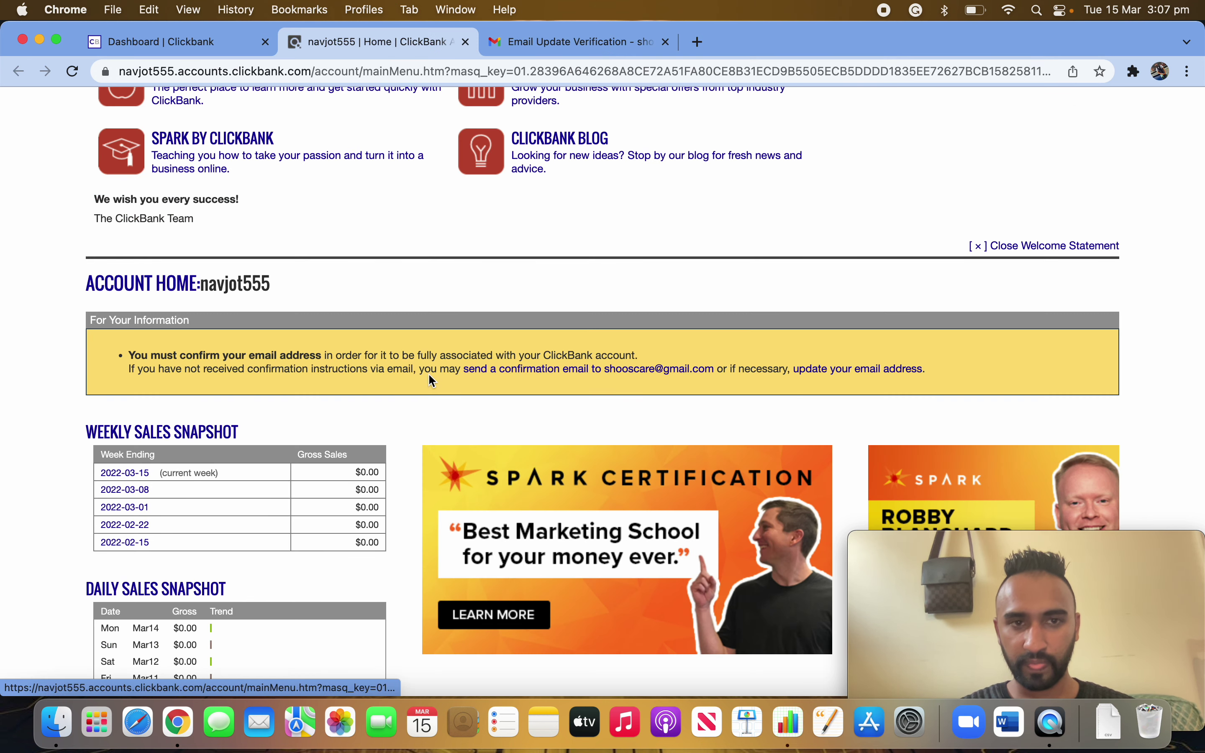
- Follow the verification link in the Email Update Verification message
click(594, 48)
click(573, 325)
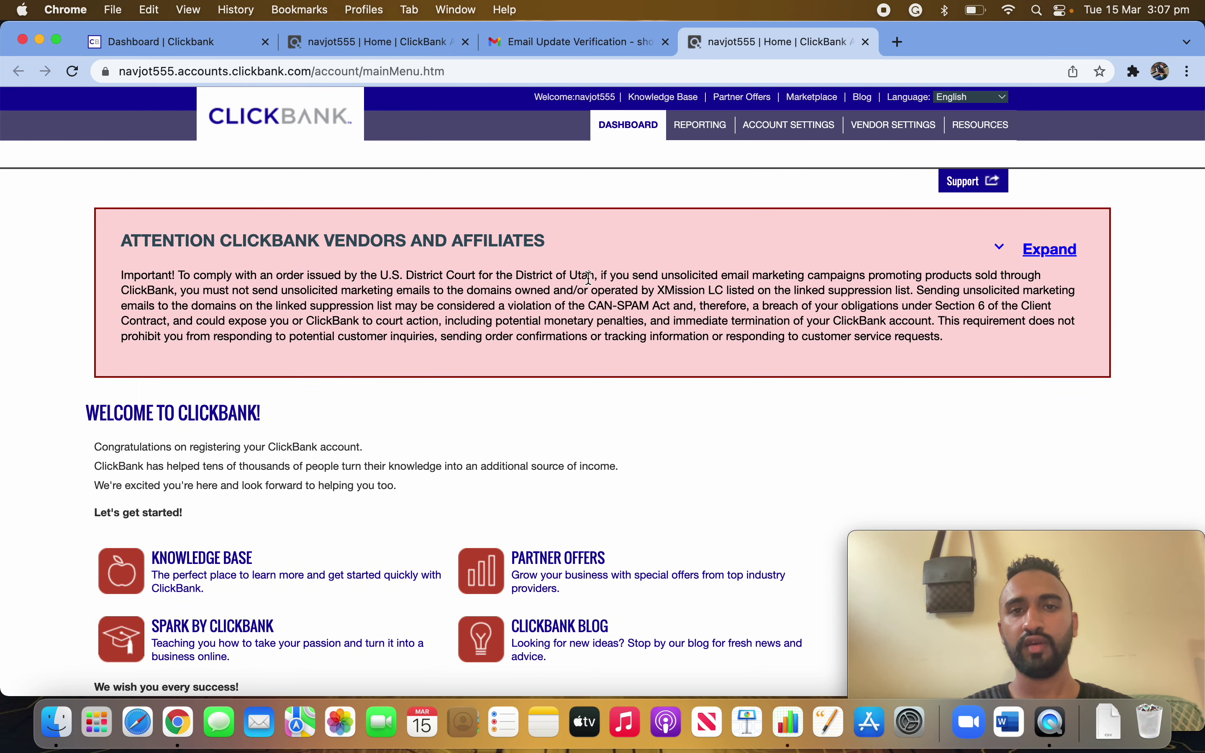
scroll(558, 500, down, 9)
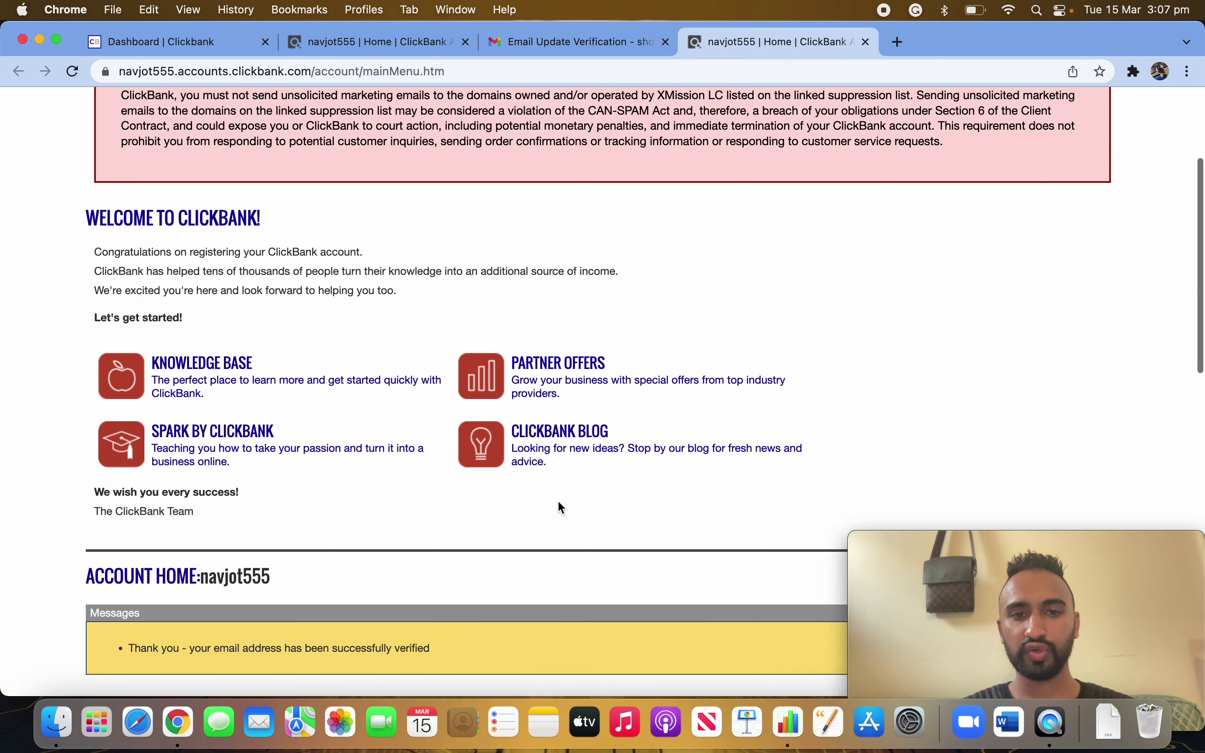
drag(134, 406, 338, 403)
click(452, 414)
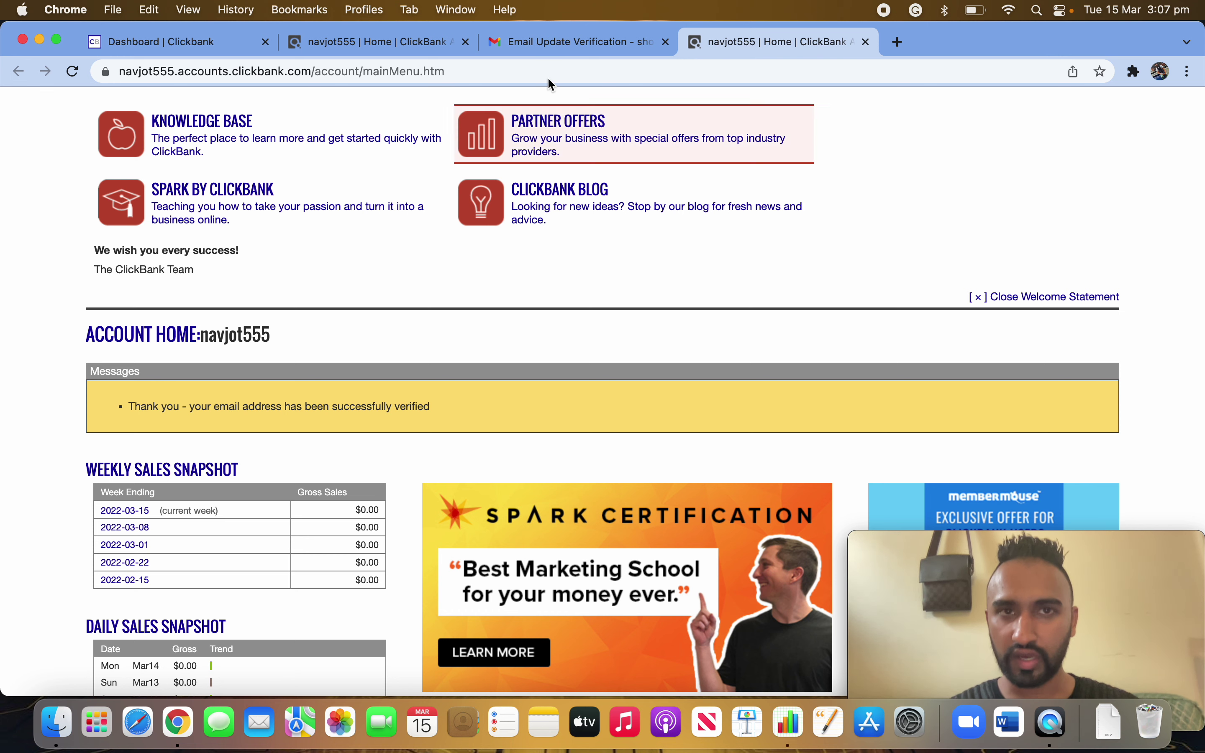
- Return to the Dashboard's nicknames list and open the account home in a new tab
click(339, 40)
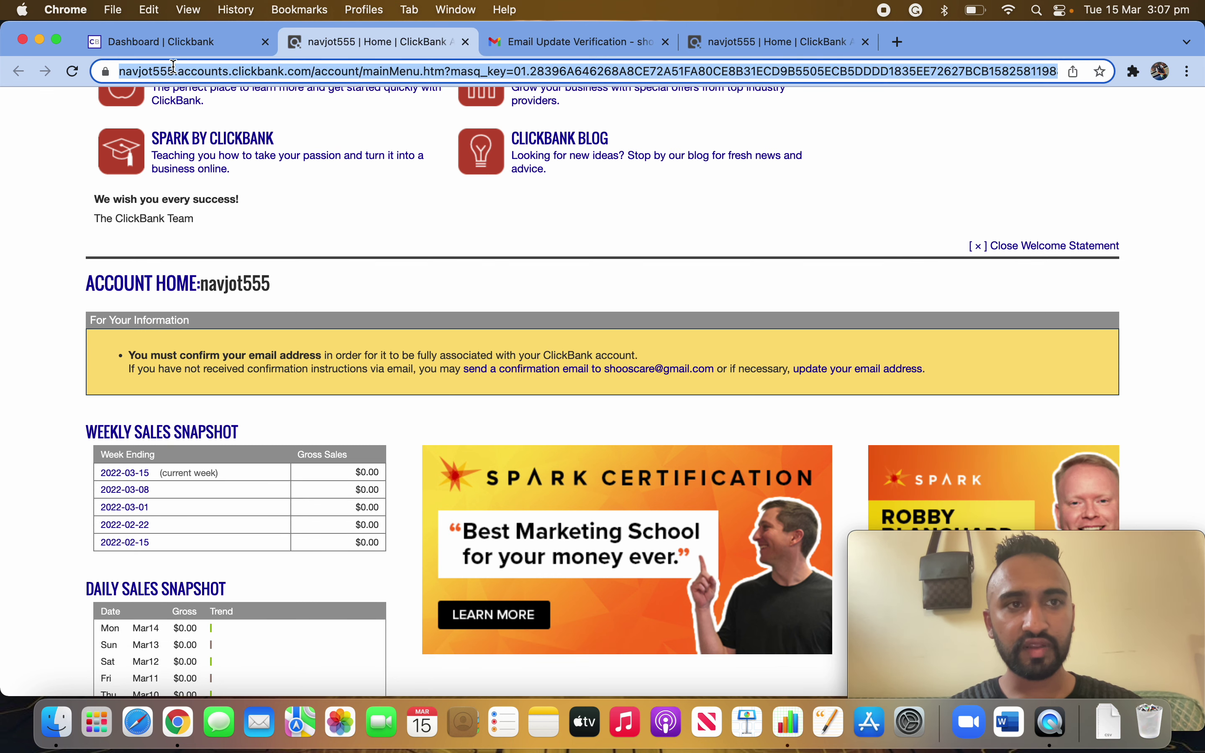
click(183, 42)
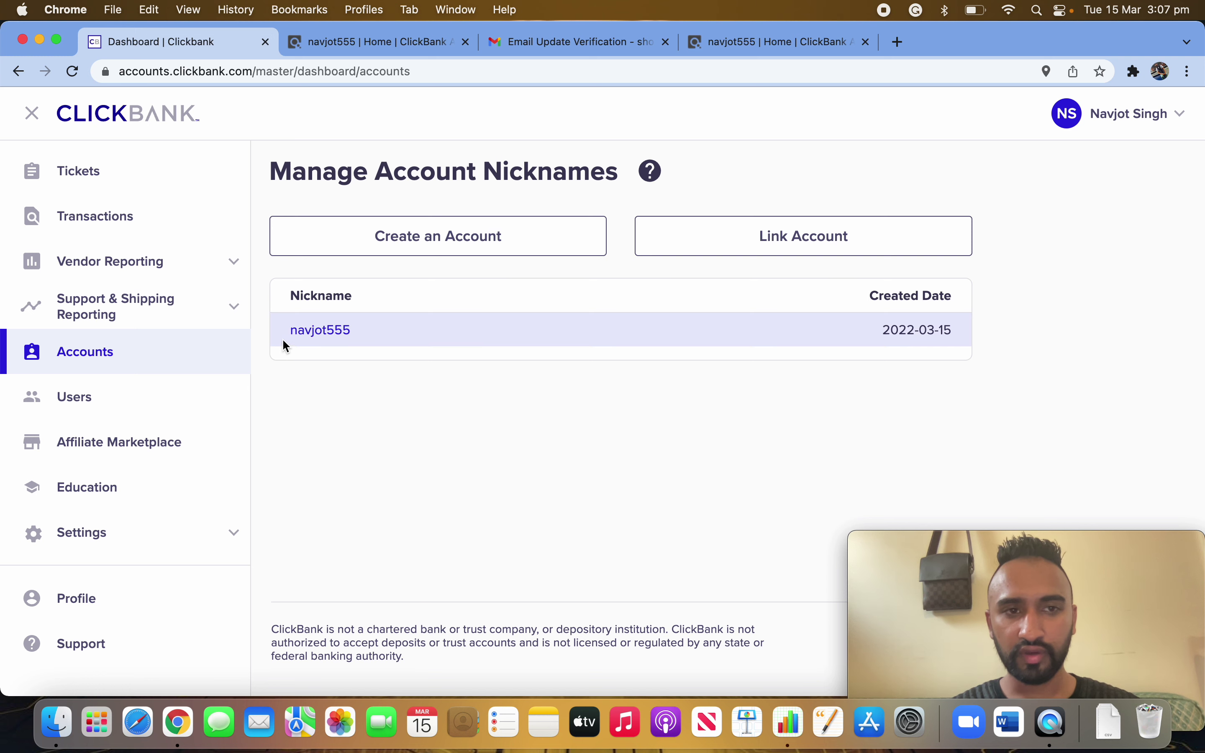
drag(281, 329, 353, 330)
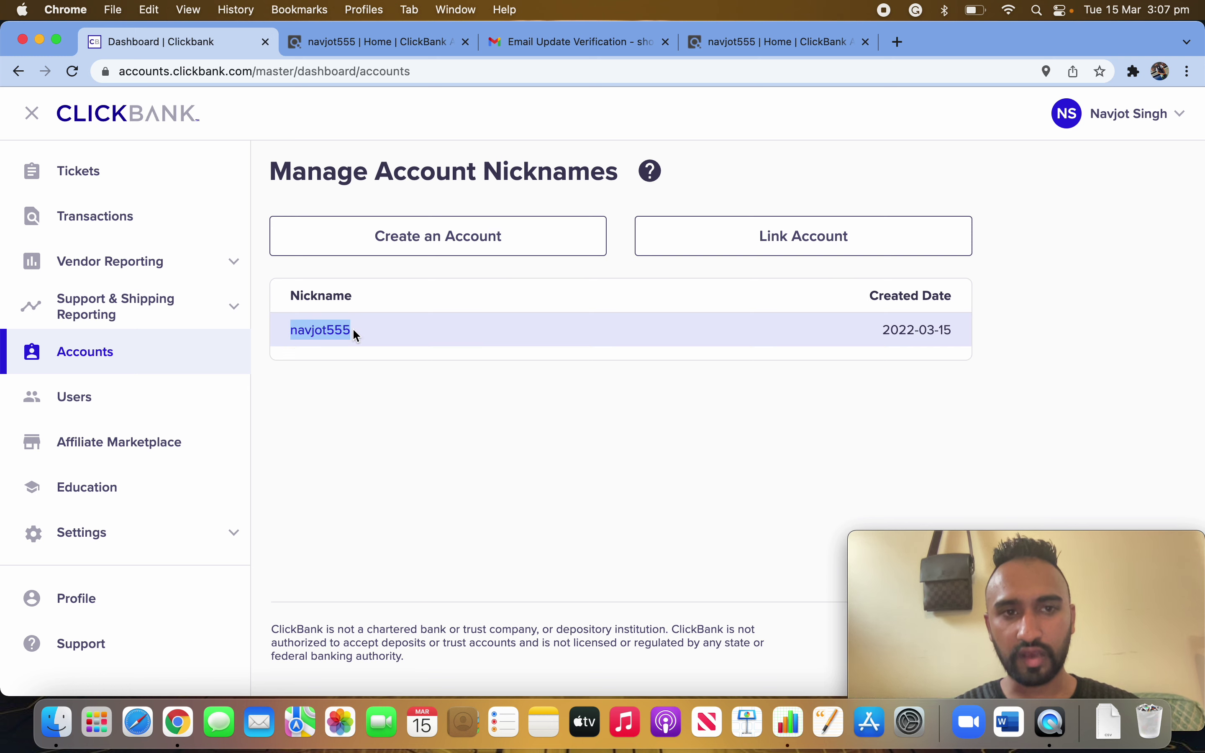
click(389, 424)
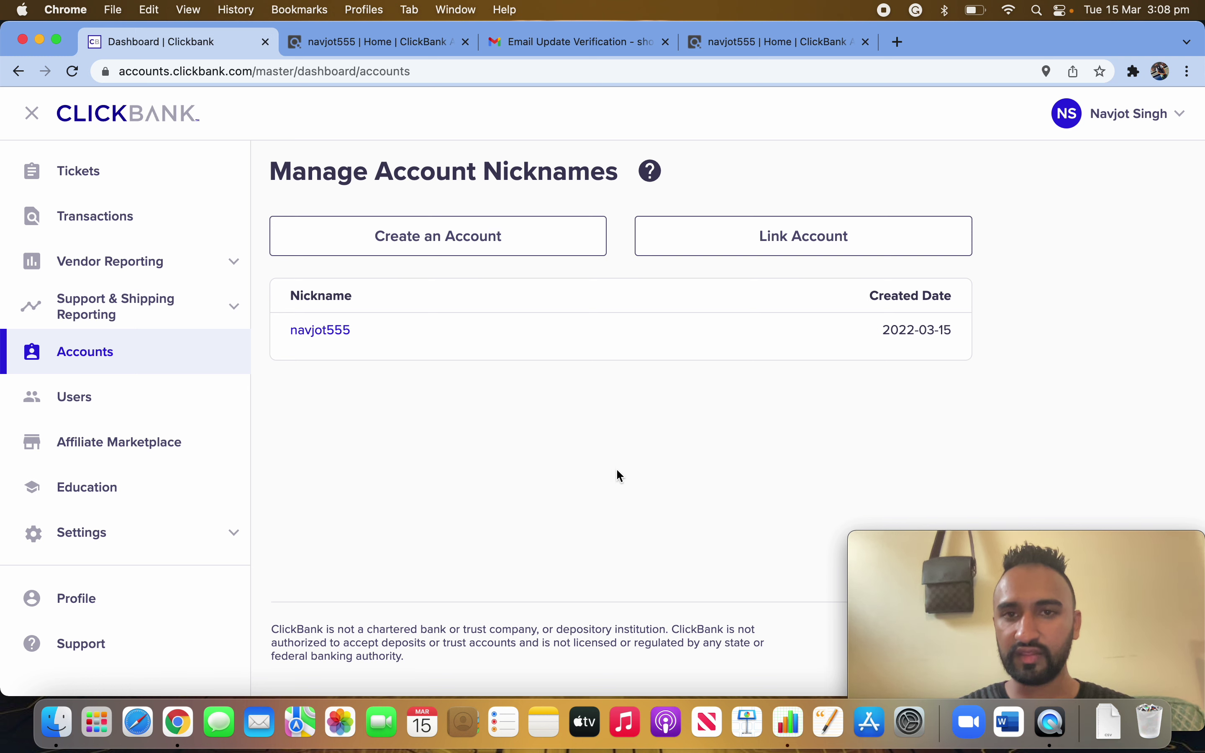
click(334, 330)
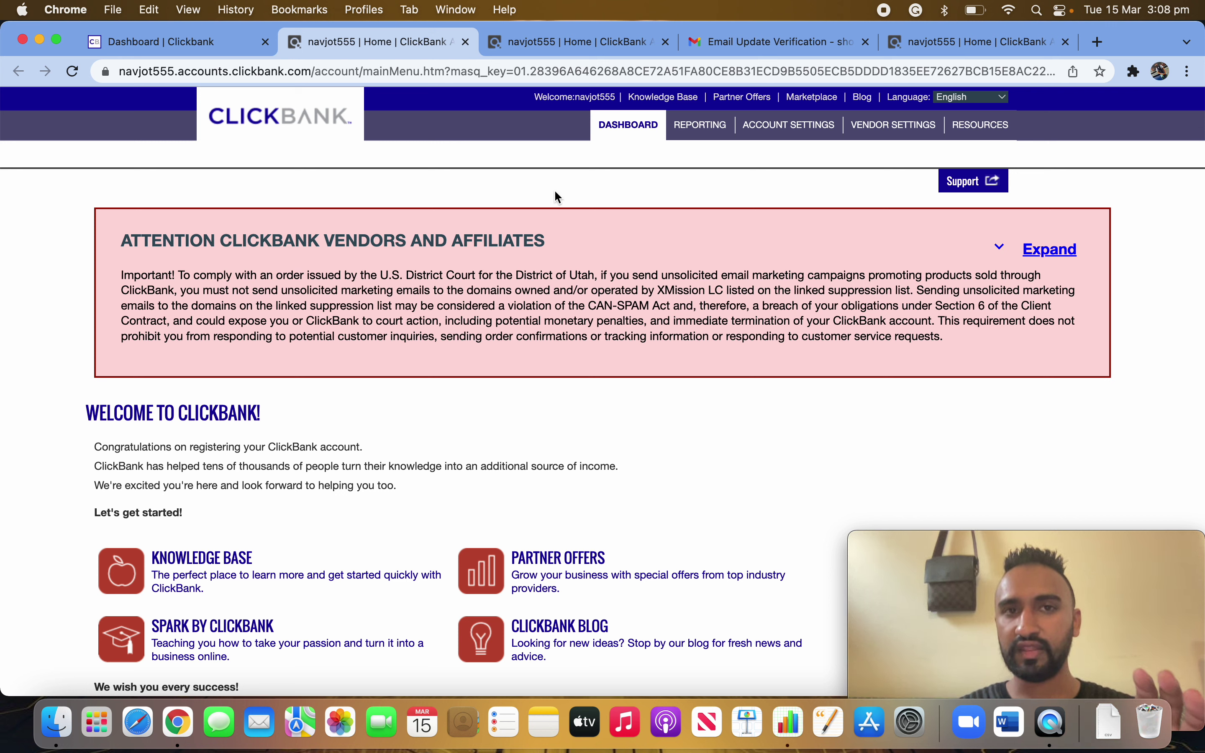
- Close the Gmail tab and duplicate Home tabs, keeping the email-verified welcome page
click(582, 44)
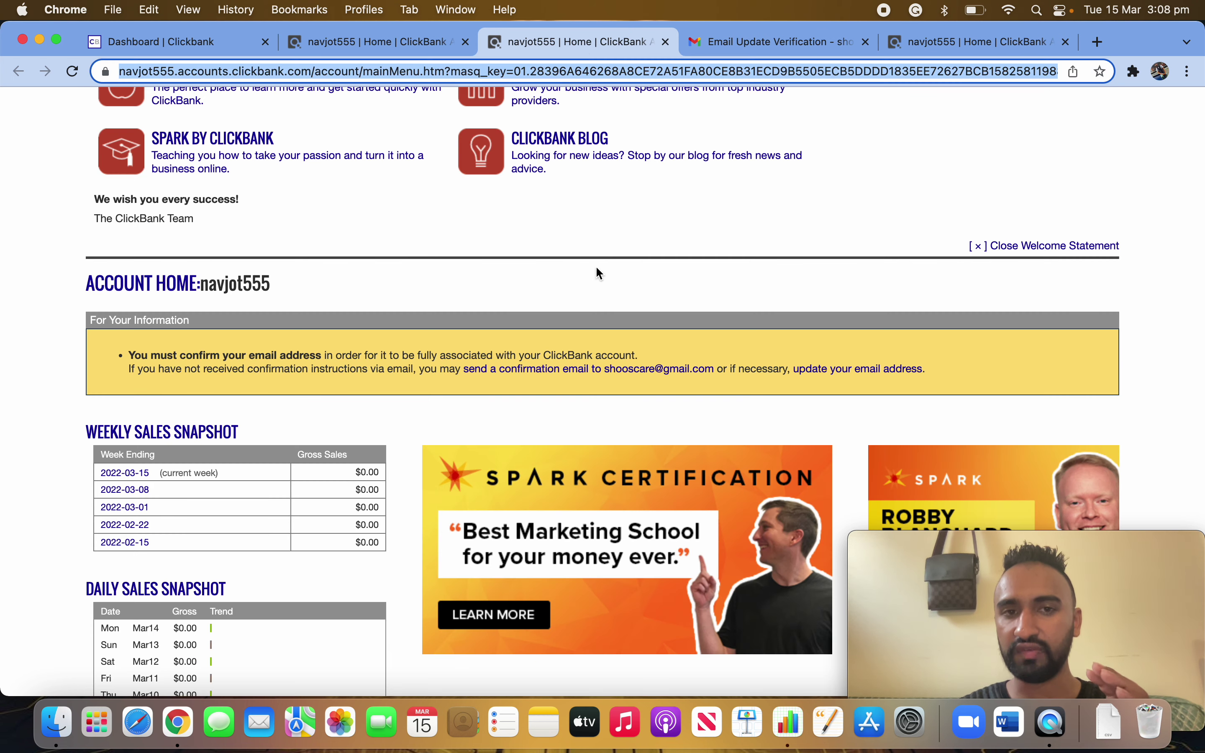
click(574, 293)
click(697, 43)
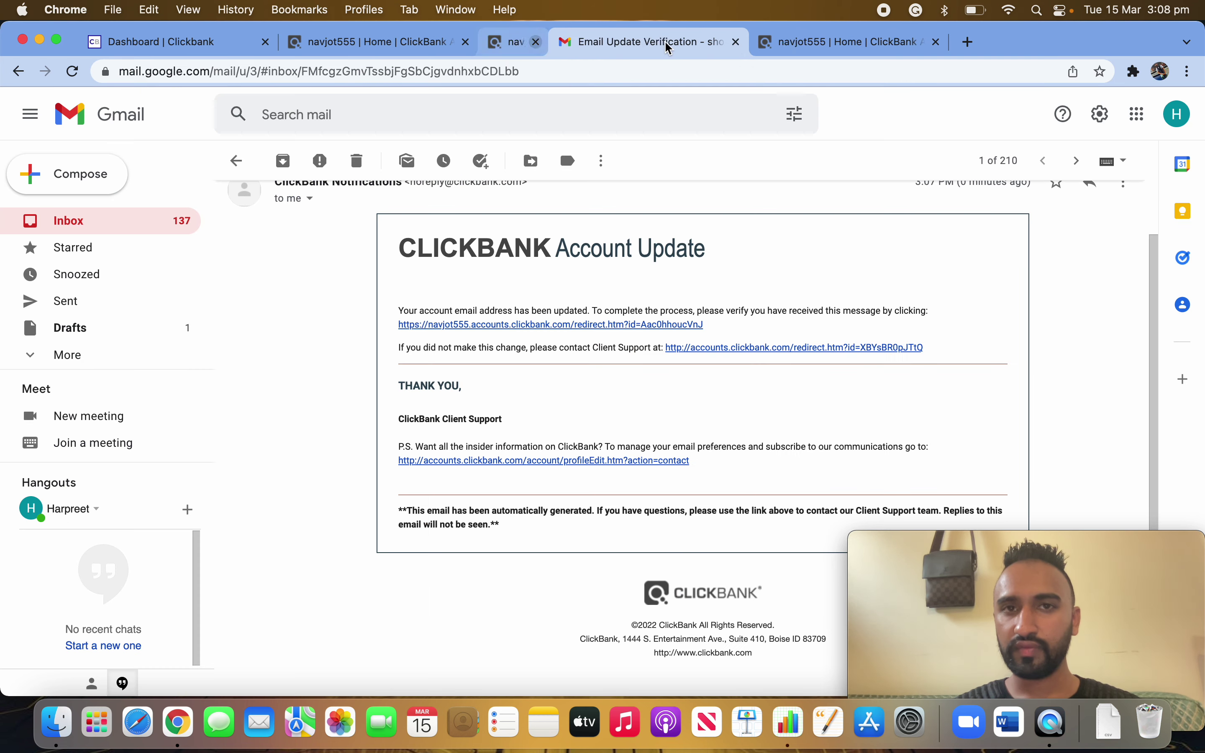
click(666, 42)
click(666, 42)
click(561, 50)
click(406, 41)
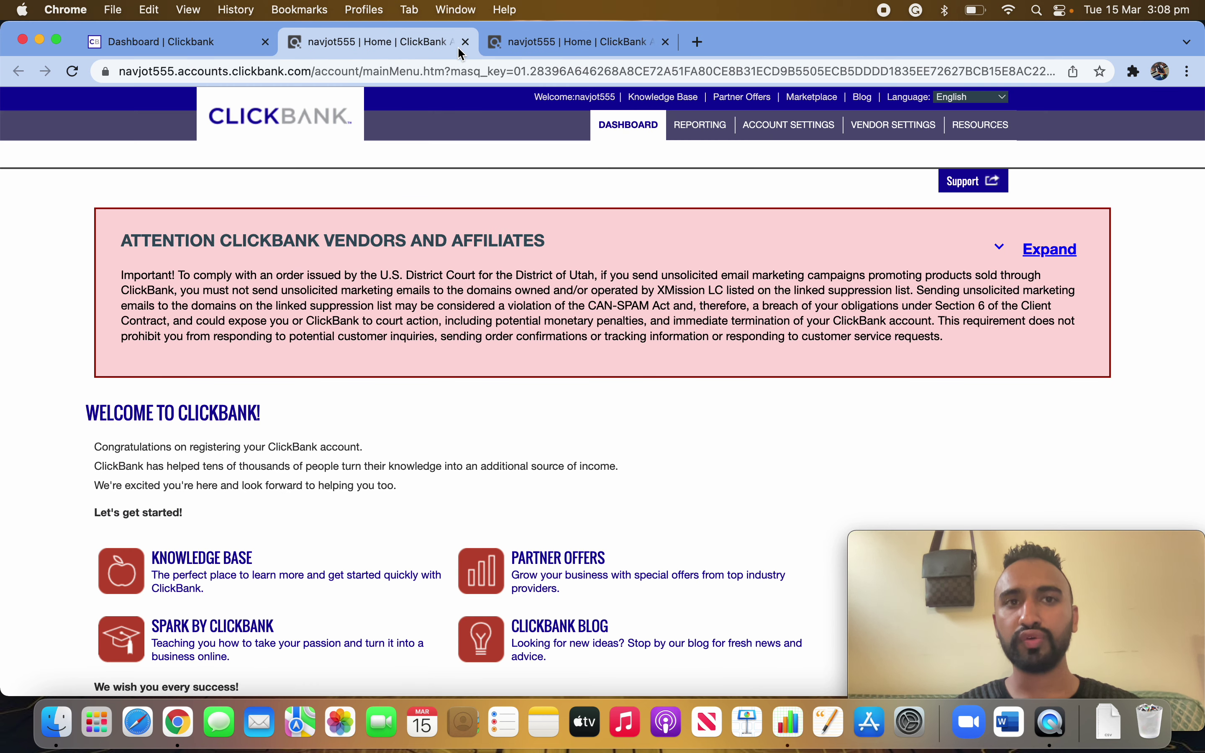
click(467, 44)
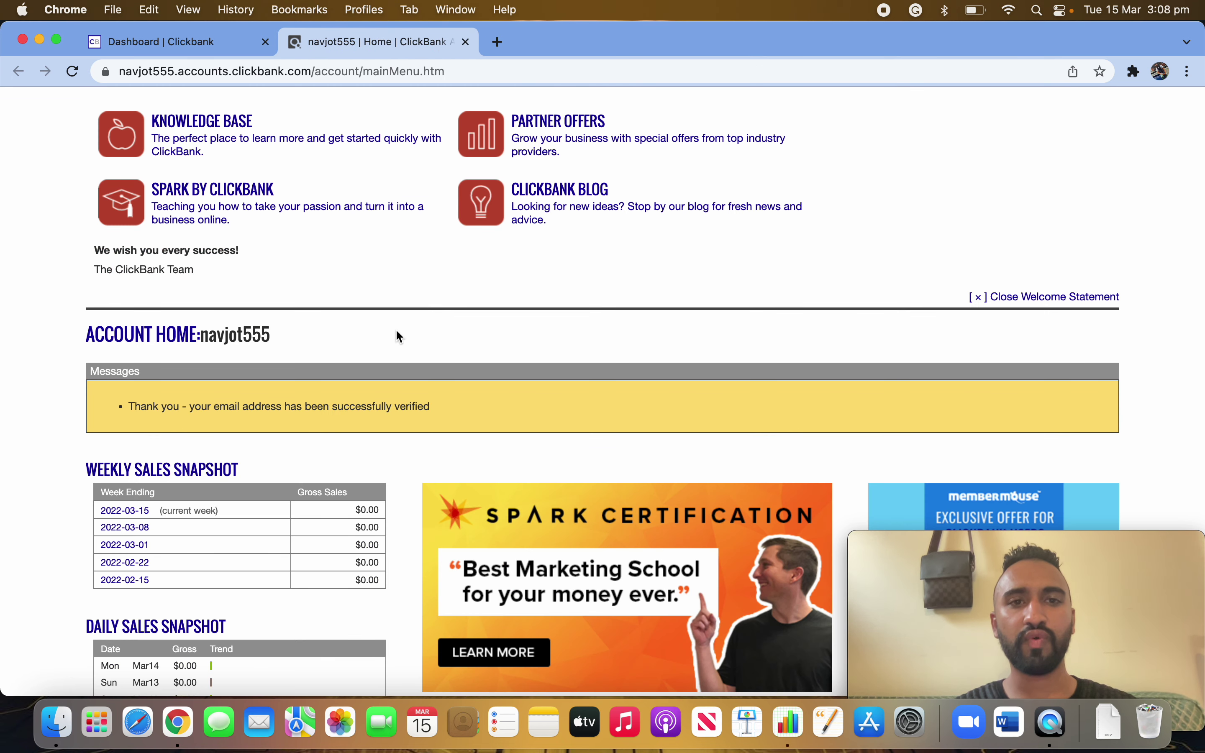
scroll(526, 410, down, 15)
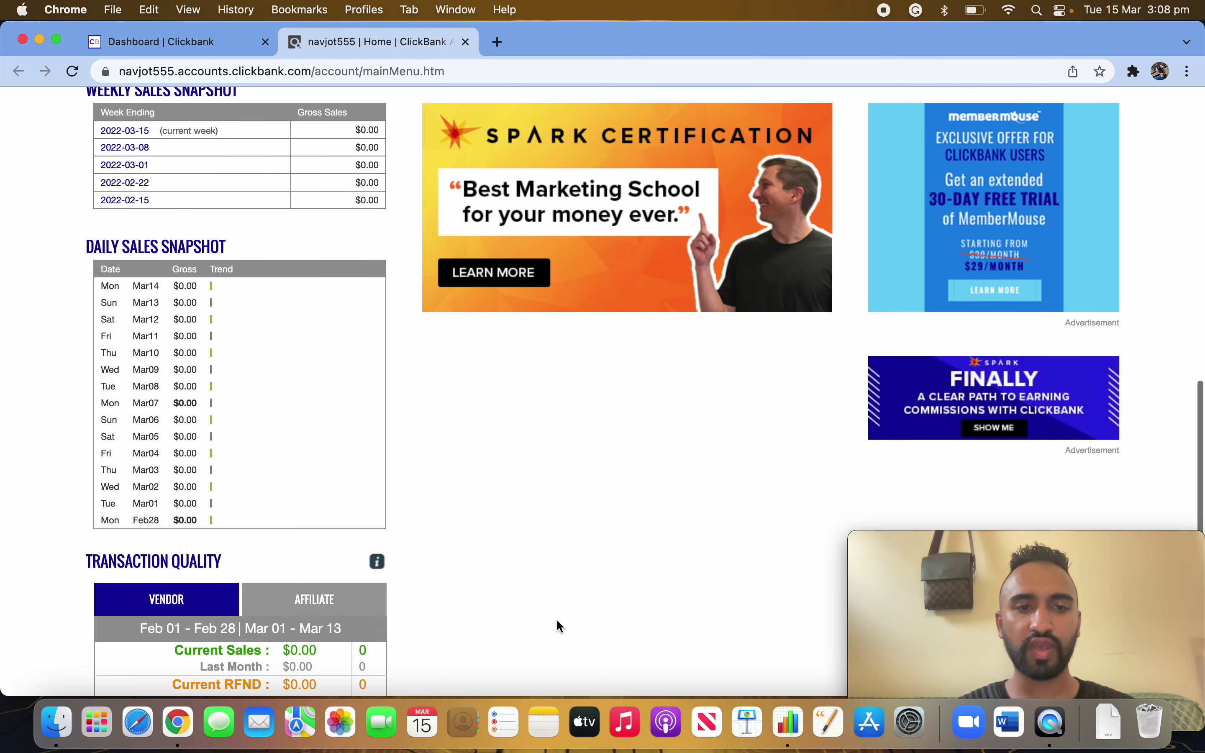
scroll(593, 558, up, 15)
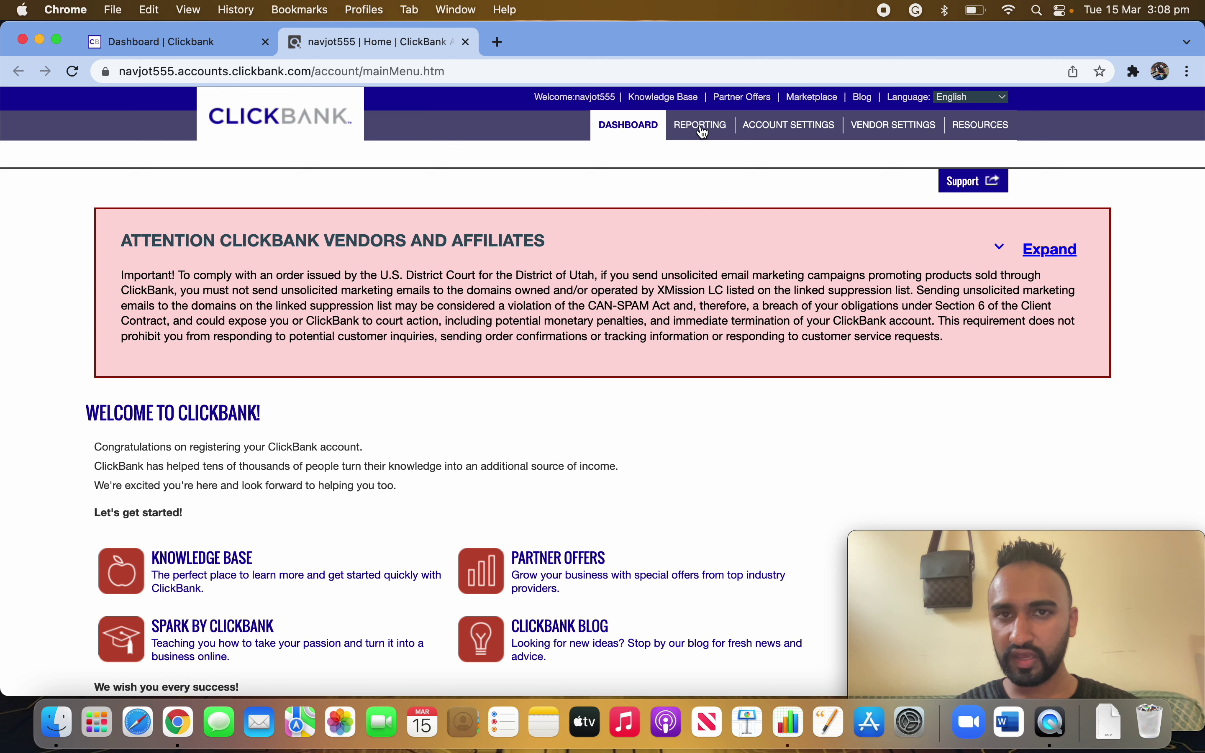
- Go to Account Settings, scroll down to Payment Information and open its Edit form
click(791, 131)
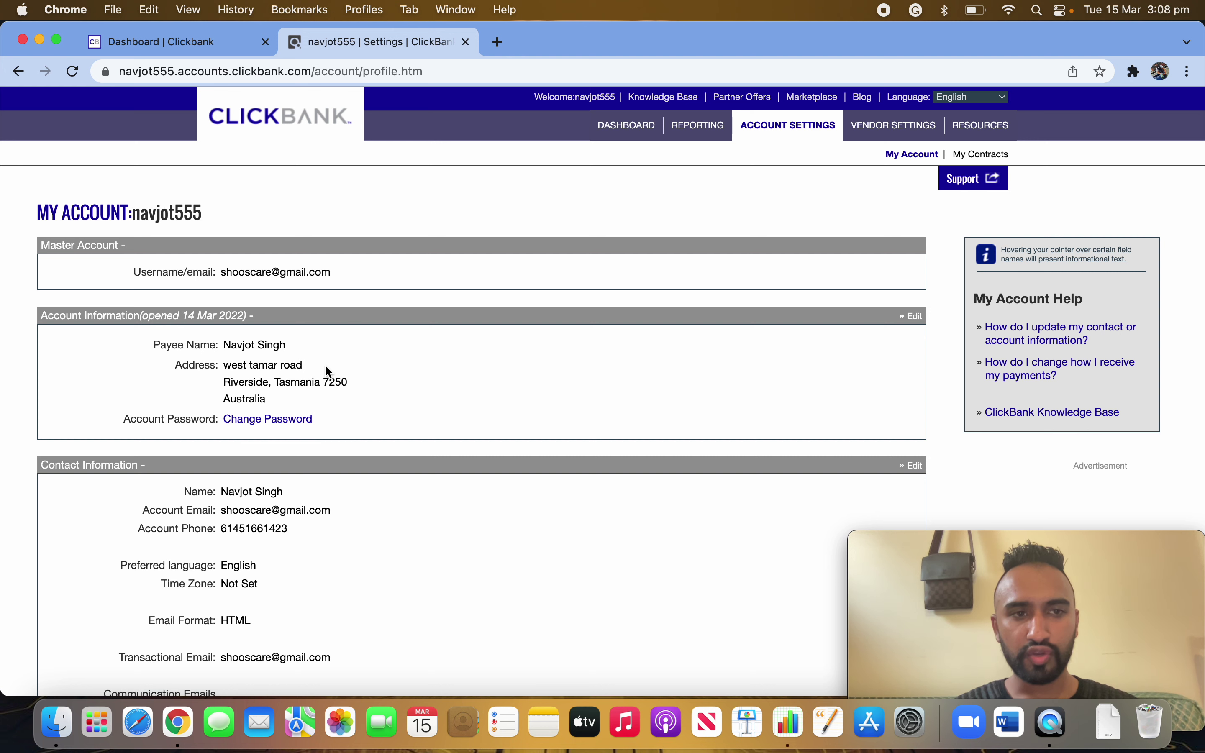
drag(228, 345, 291, 410)
drag(223, 273, 322, 272)
scroll(336, 570, down, 3)
drag(222, 372, 300, 378)
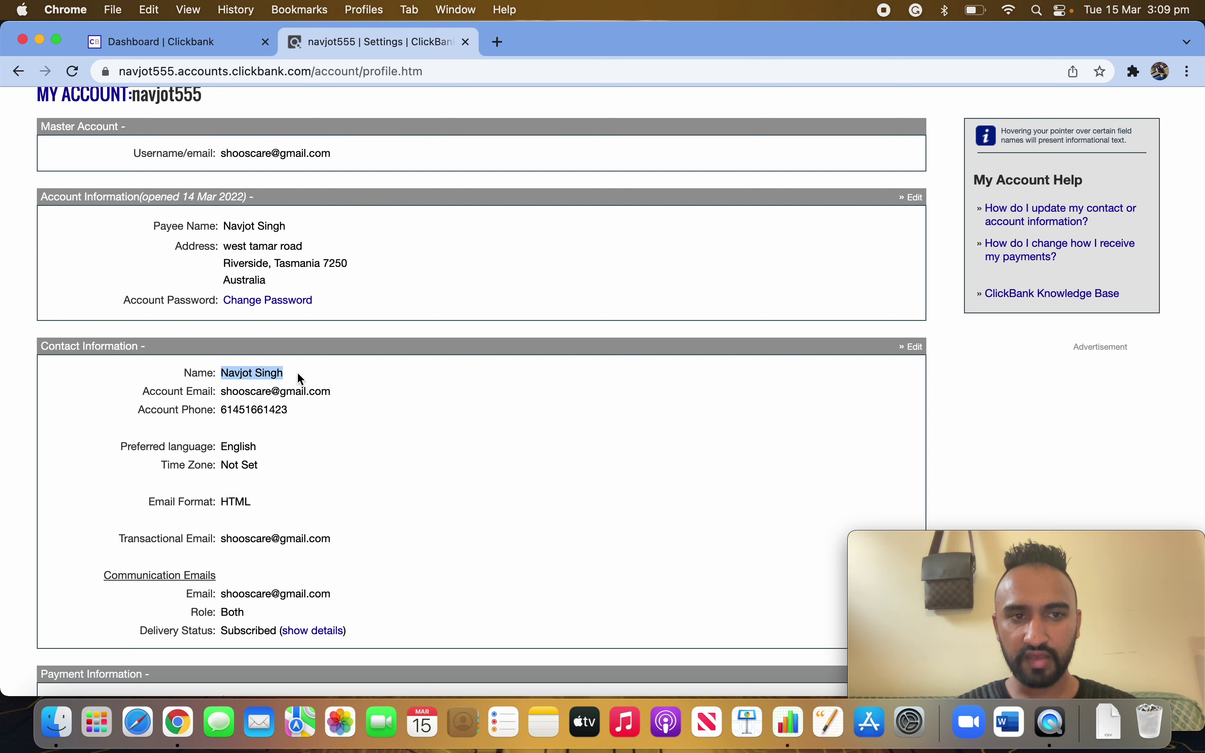
drag(222, 410, 298, 412)
scroll(228, 514, down, 5)
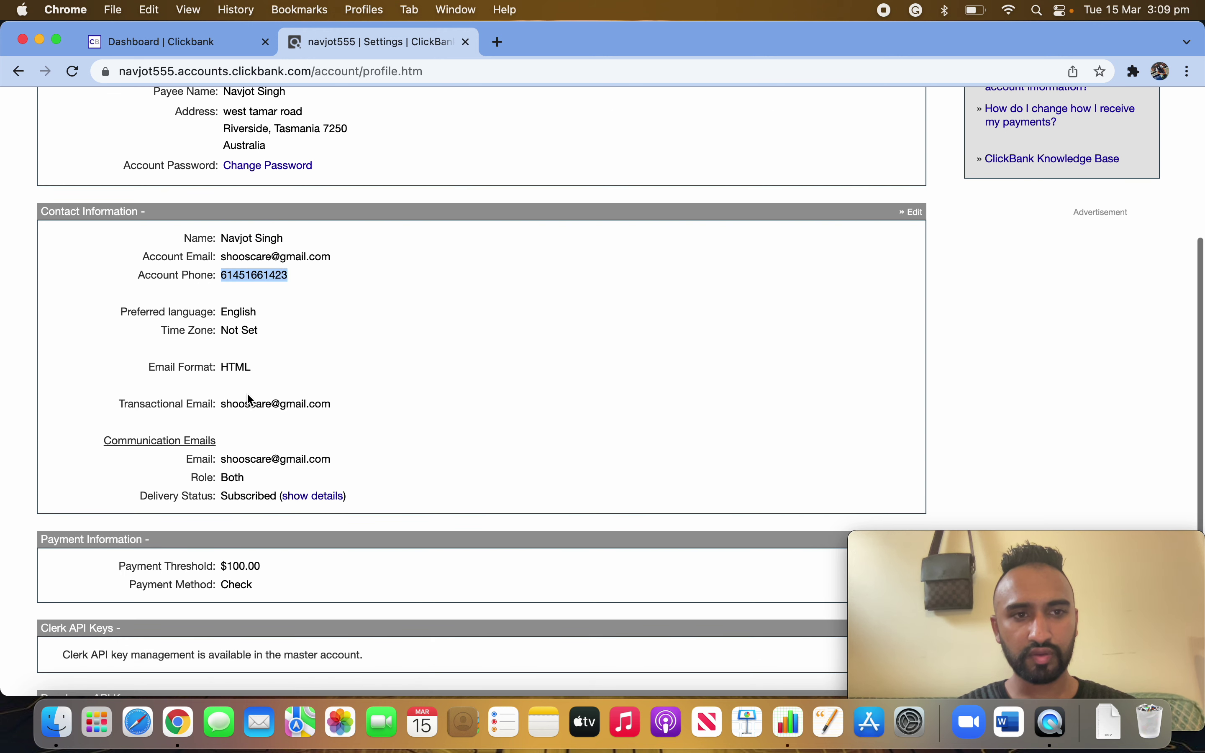
scroll(282, 508, down, 3)
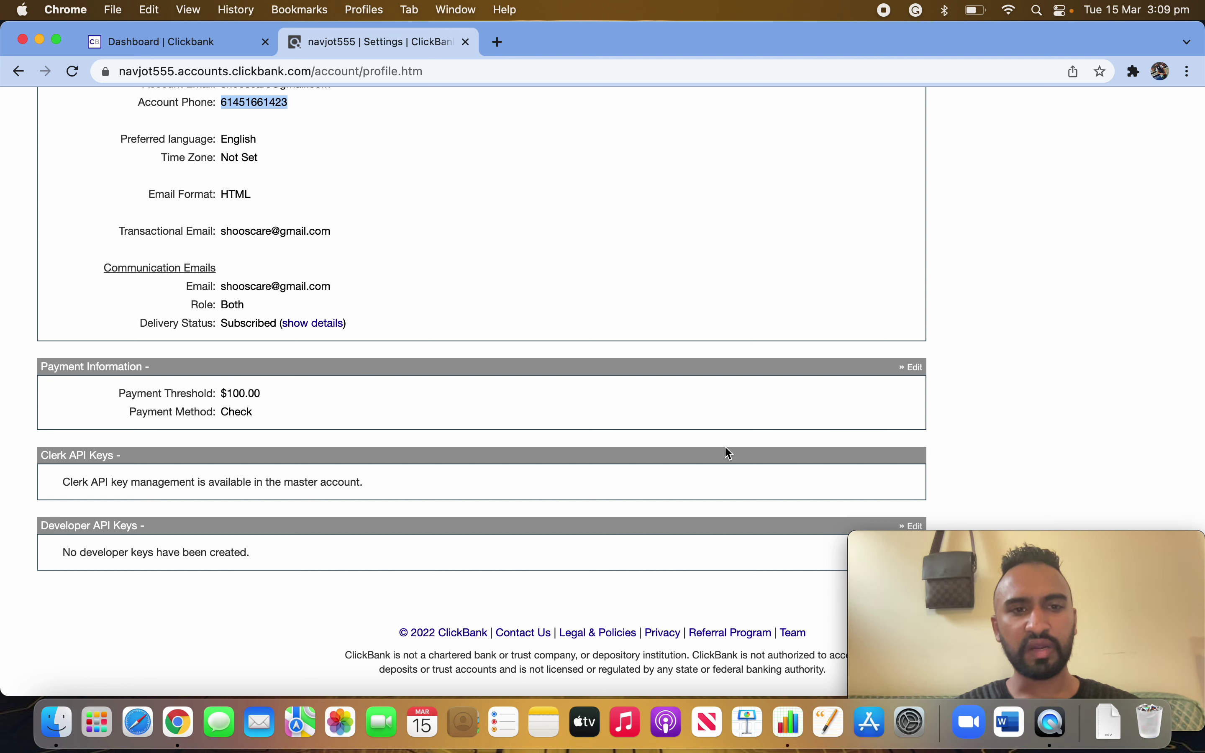
click(917, 371)
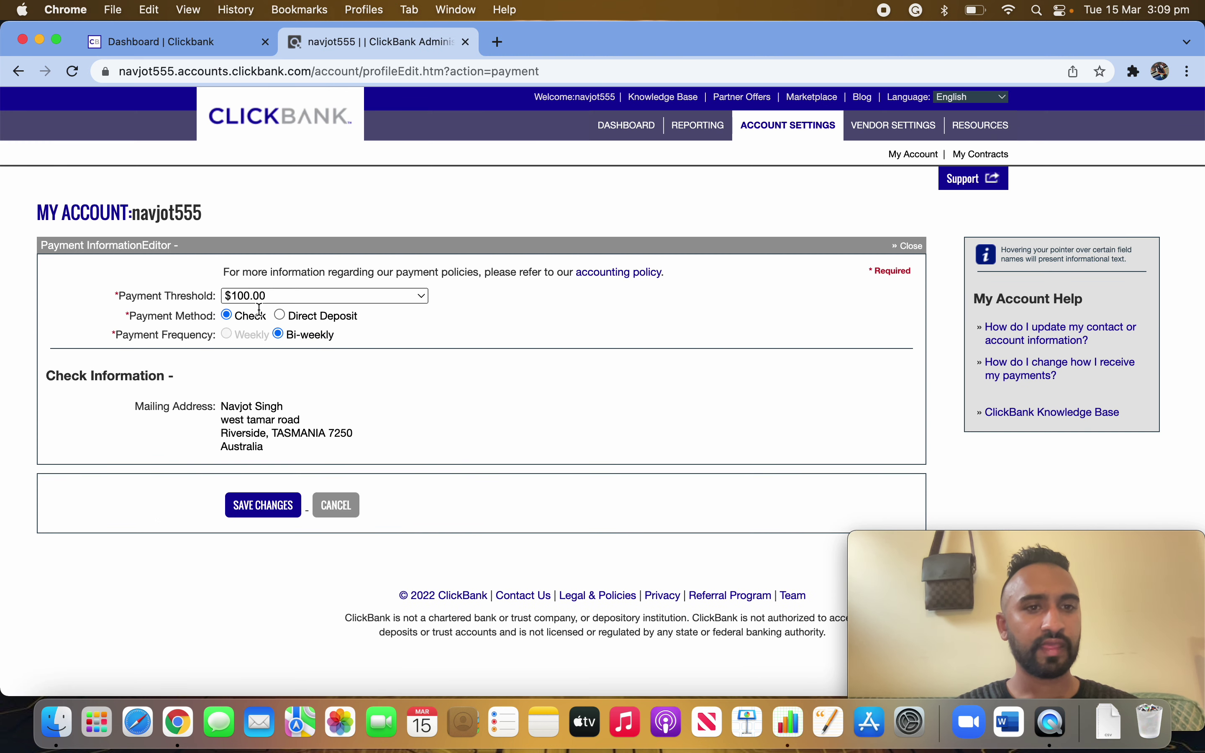
- Keep the $100.00 payment threshold and switch the payment method to Direct Deposit
click(306, 297)
click(468, 303)
click(366, 296)
click(481, 315)
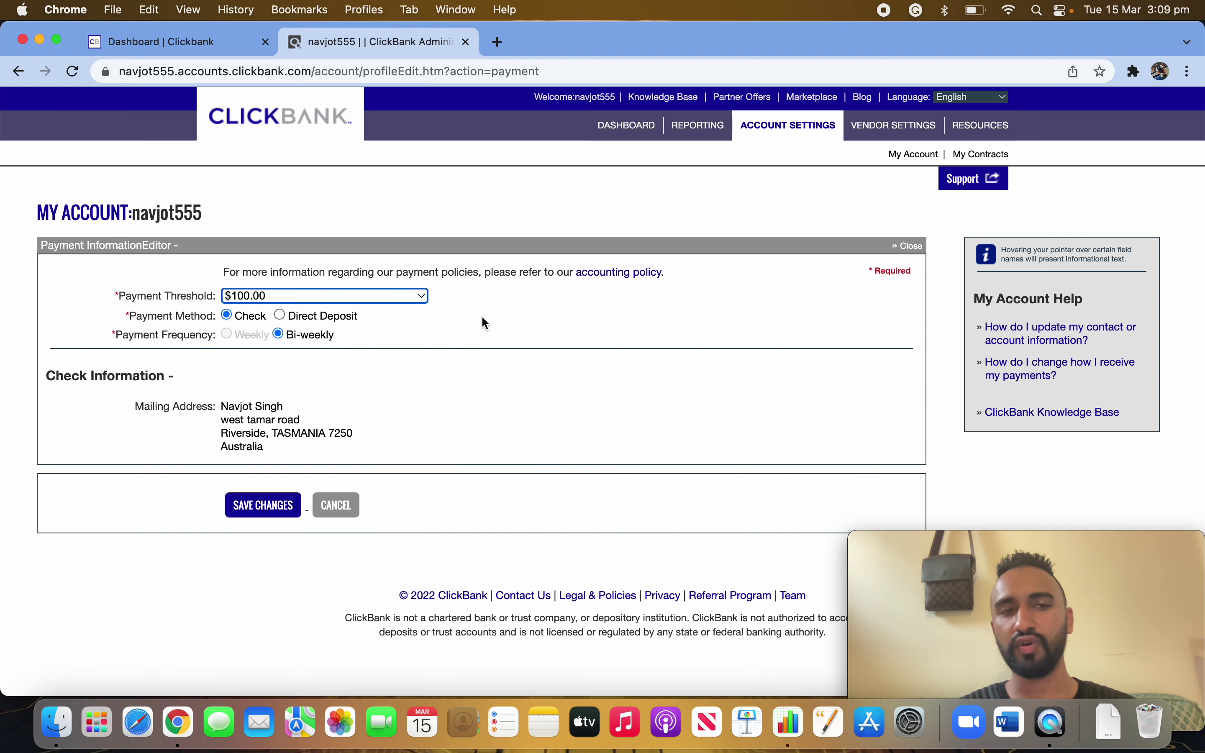
click(247, 299)
click(529, 333)
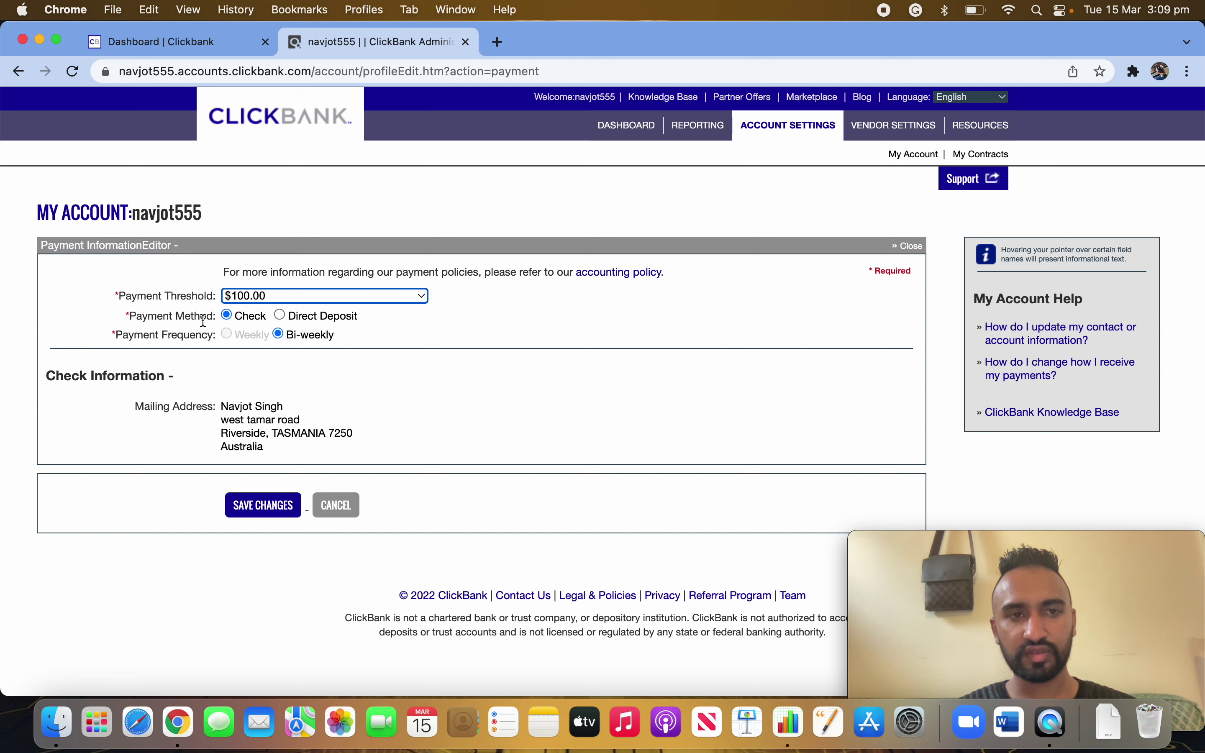
click(280, 313)
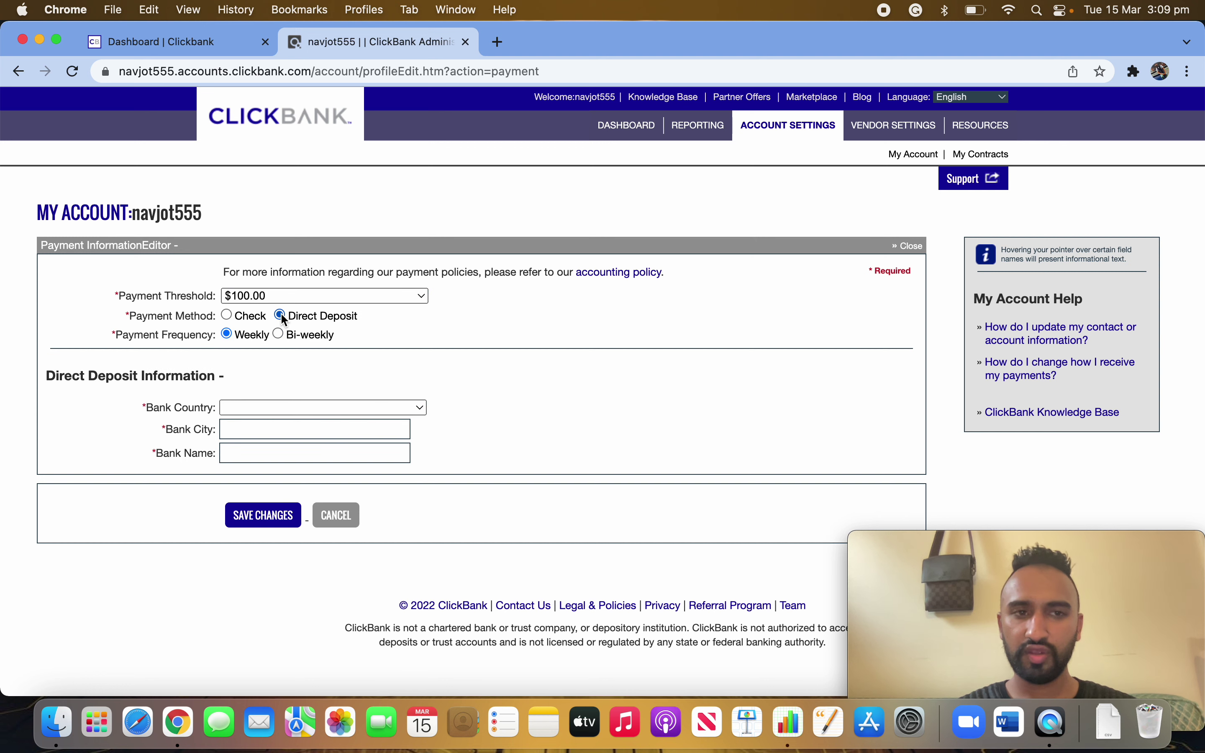
- Set the bank country to UNITED STATES, after trying Australia and Canada
click(273, 408)
click(272, 429)
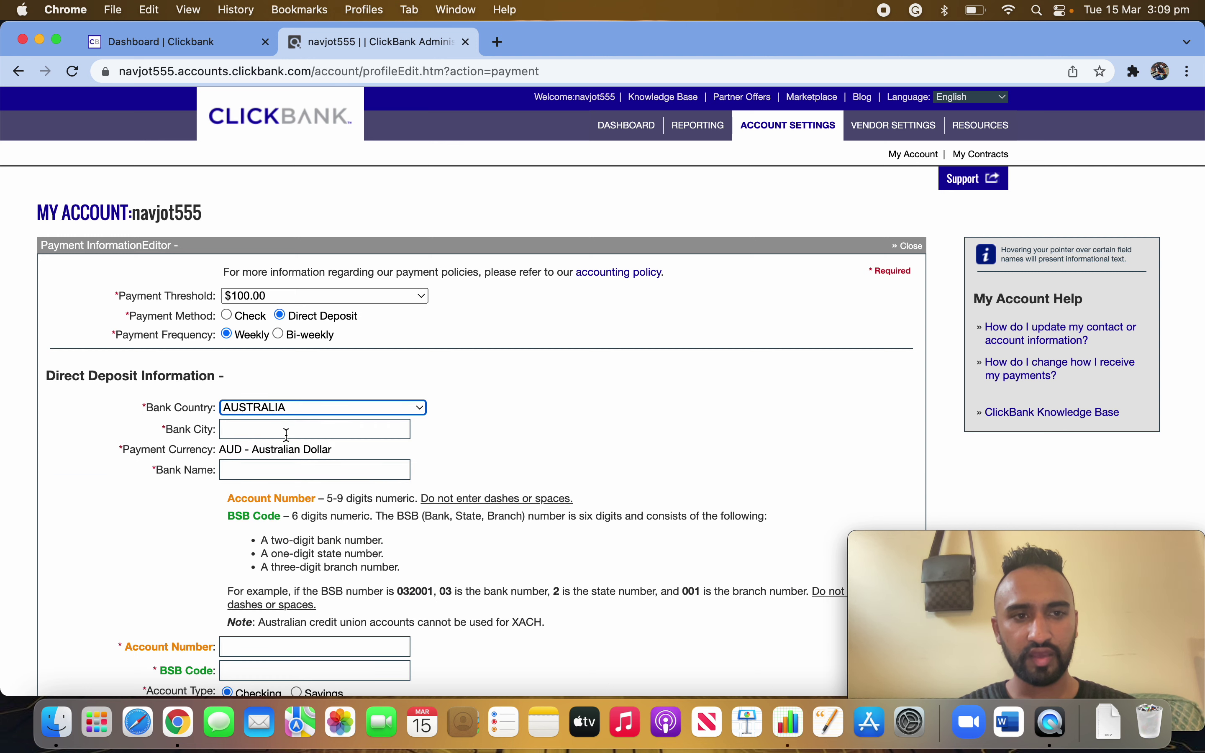
scroll(306, 575, down, 3)
click(264, 337)
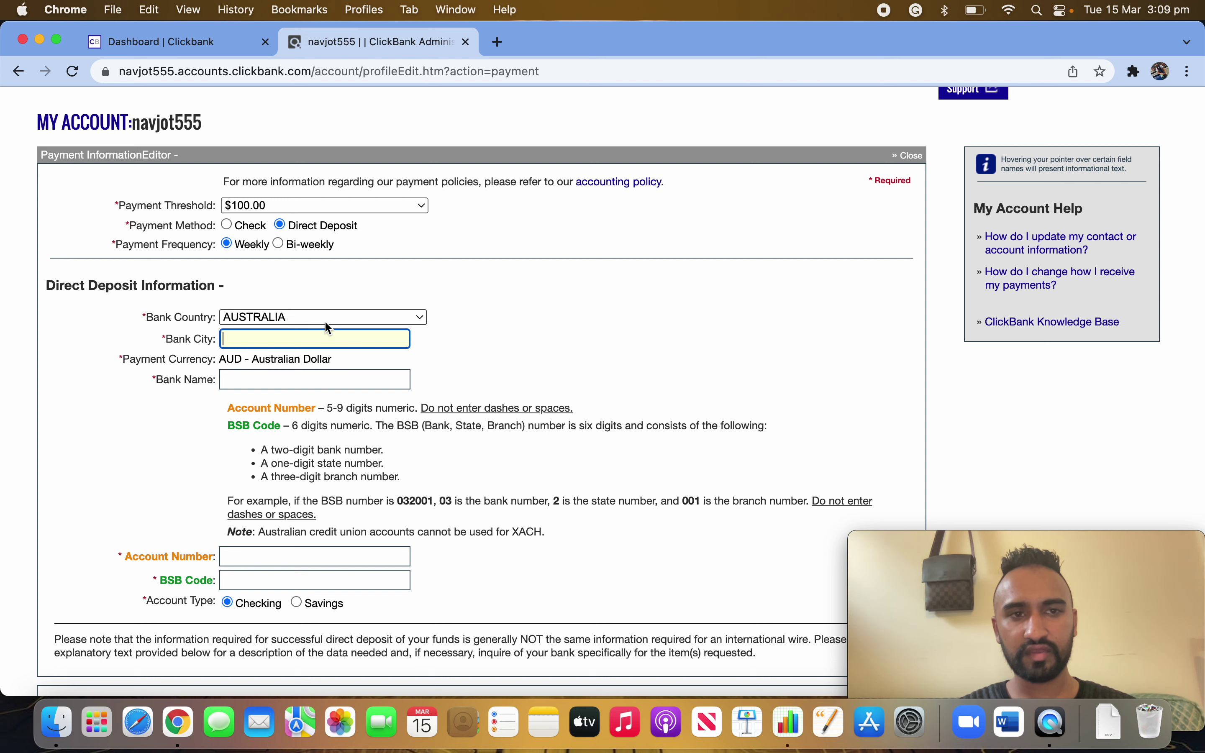
click(299, 317)
click(275, 395)
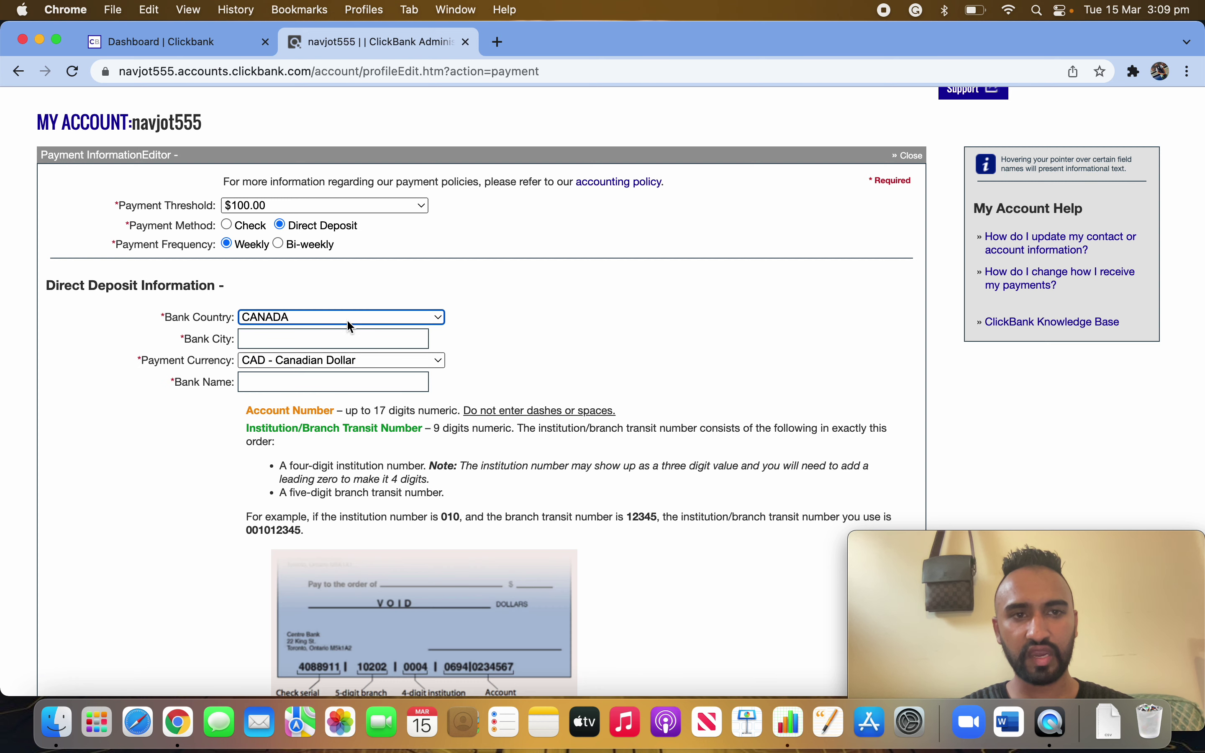
click(348, 319)
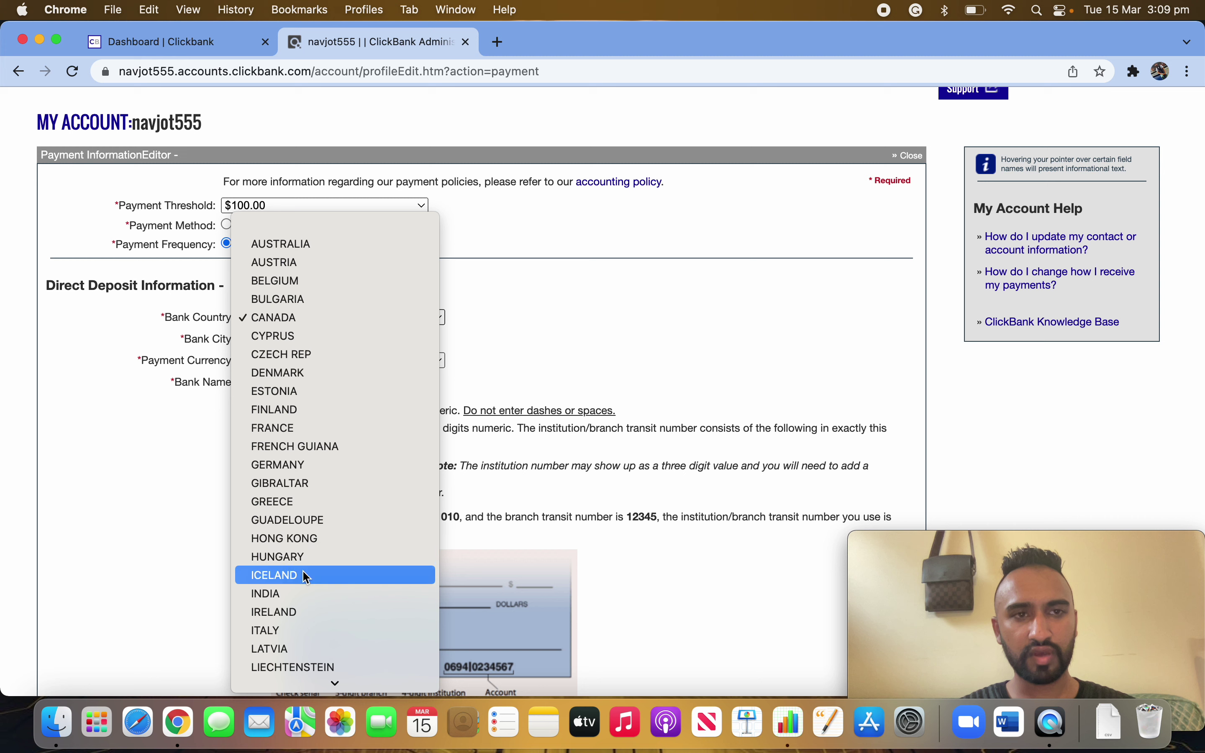
scroll(299, 580, down, 5)
click(320, 682)
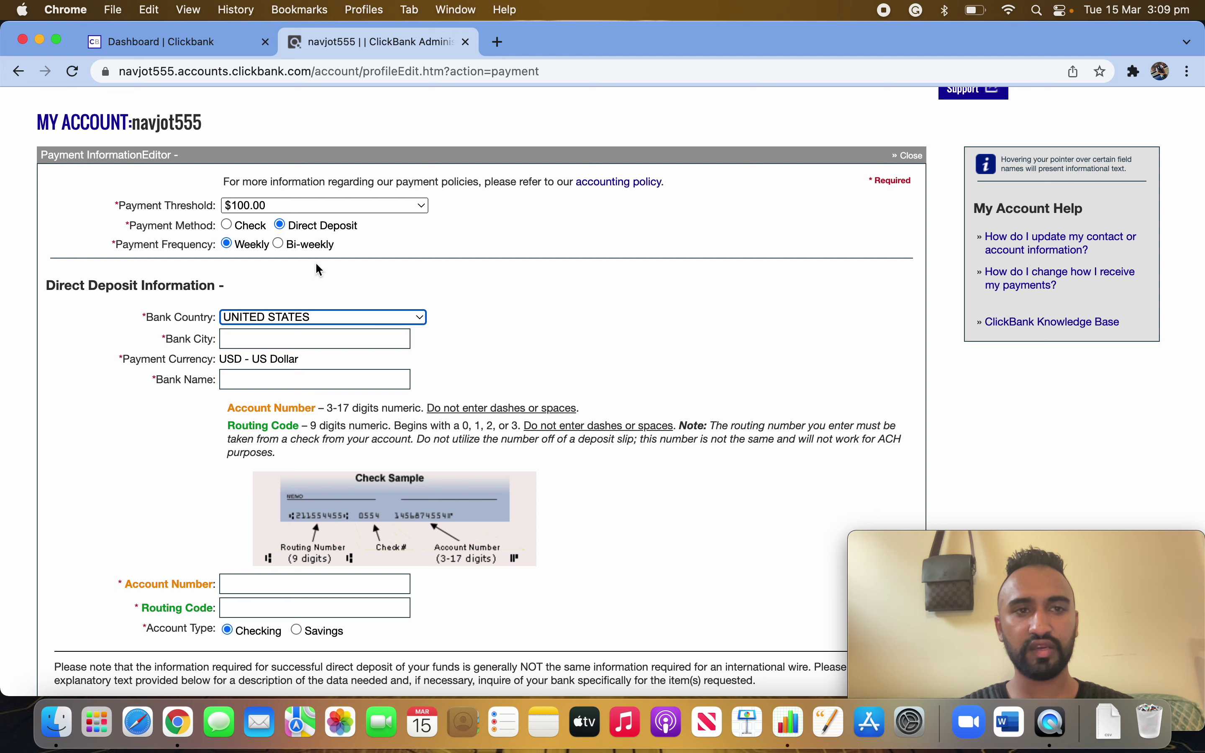
- Leave the payment frequency on Weekly
click(230, 247)
click(278, 244)
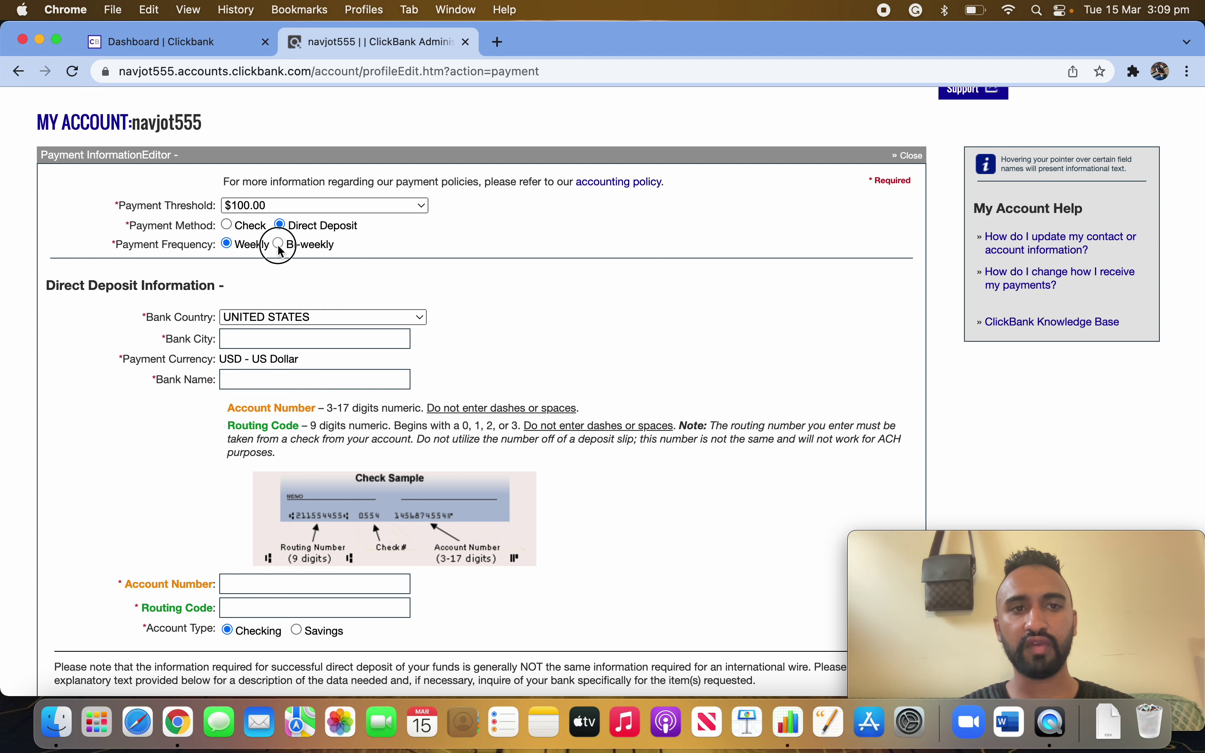
click(227, 244)
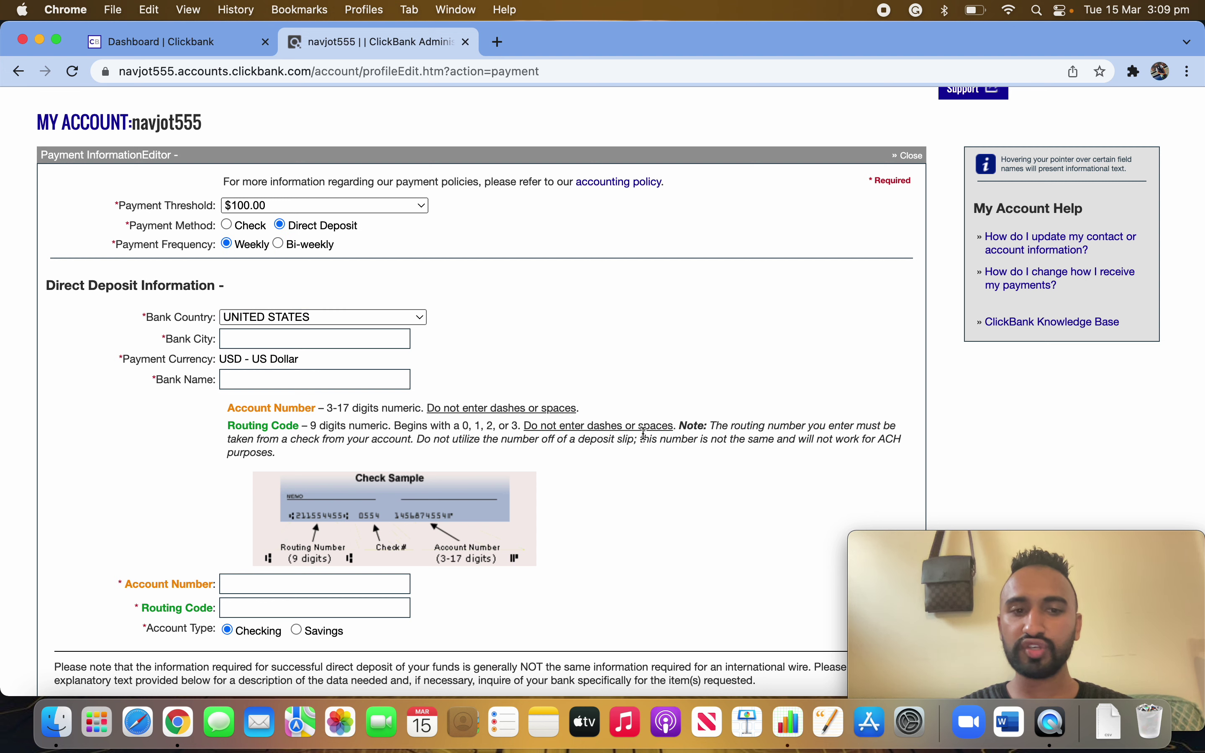
scroll(642, 434, up, 3)
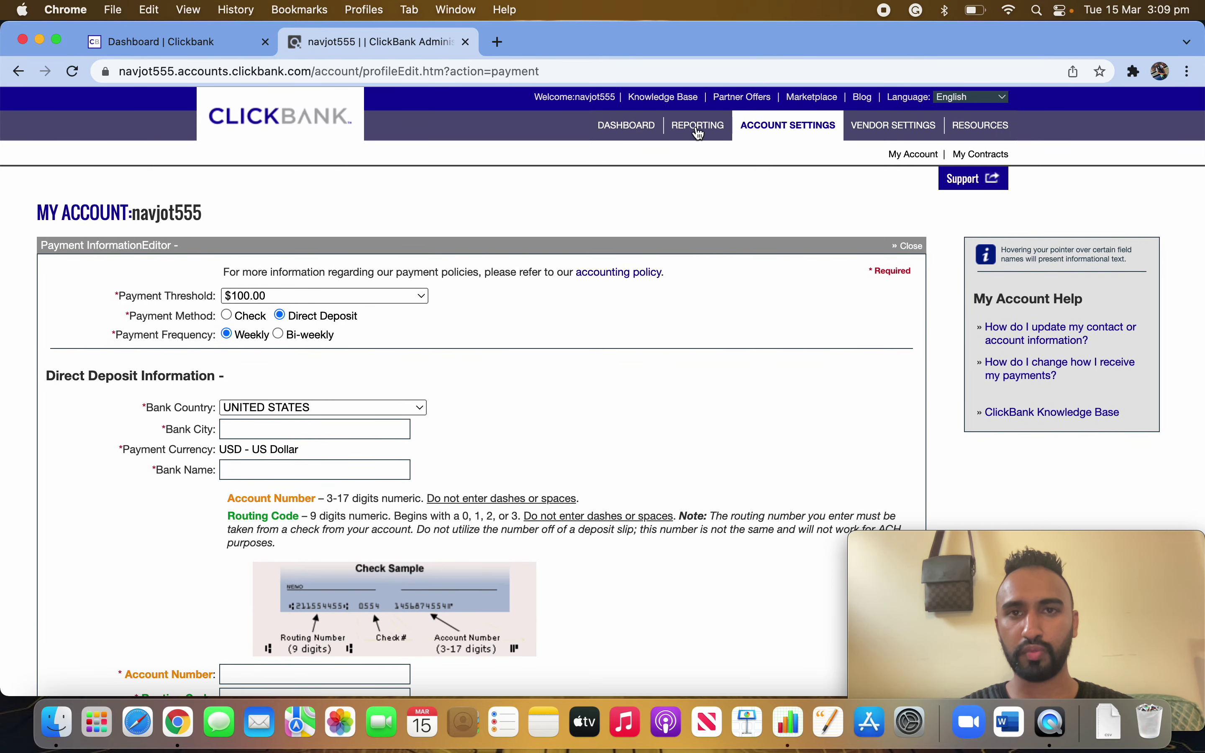